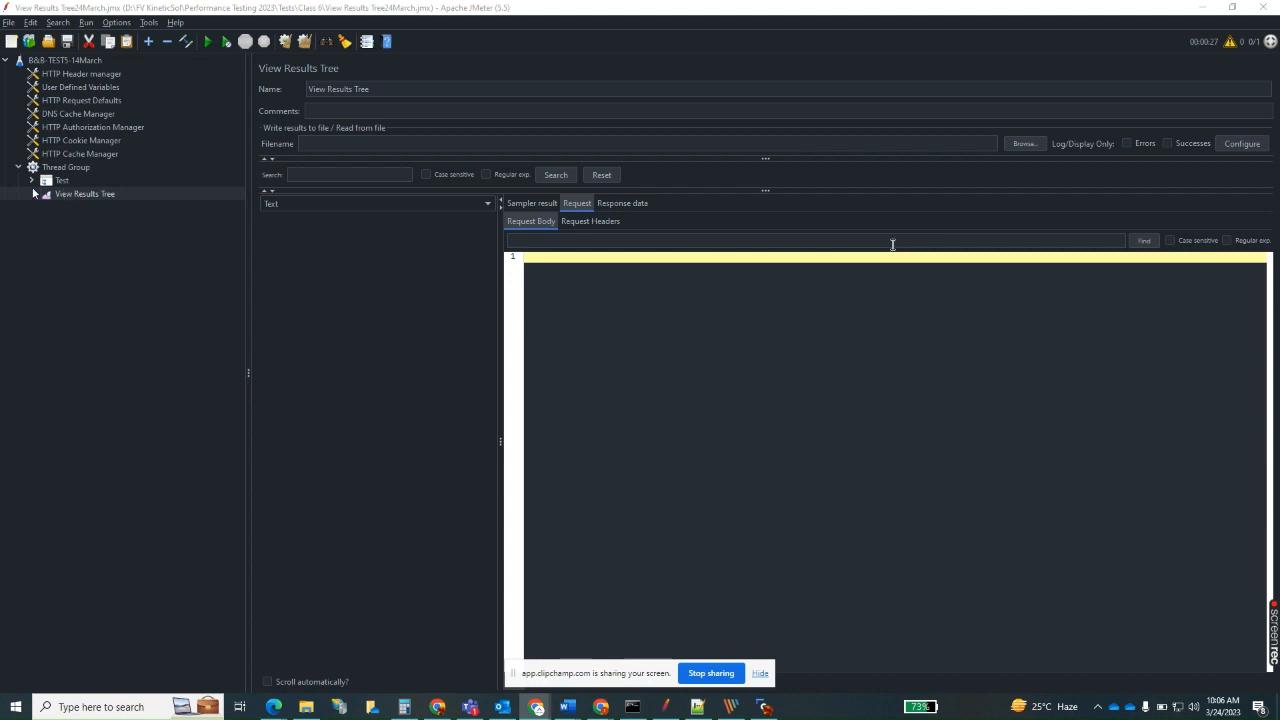
Step: Expand the Test controller and review the parameters of each recorded UserLogin, ManageStay and MyDetails HTTP request
{"action": "left_click", "coordinate": [31, 180]}
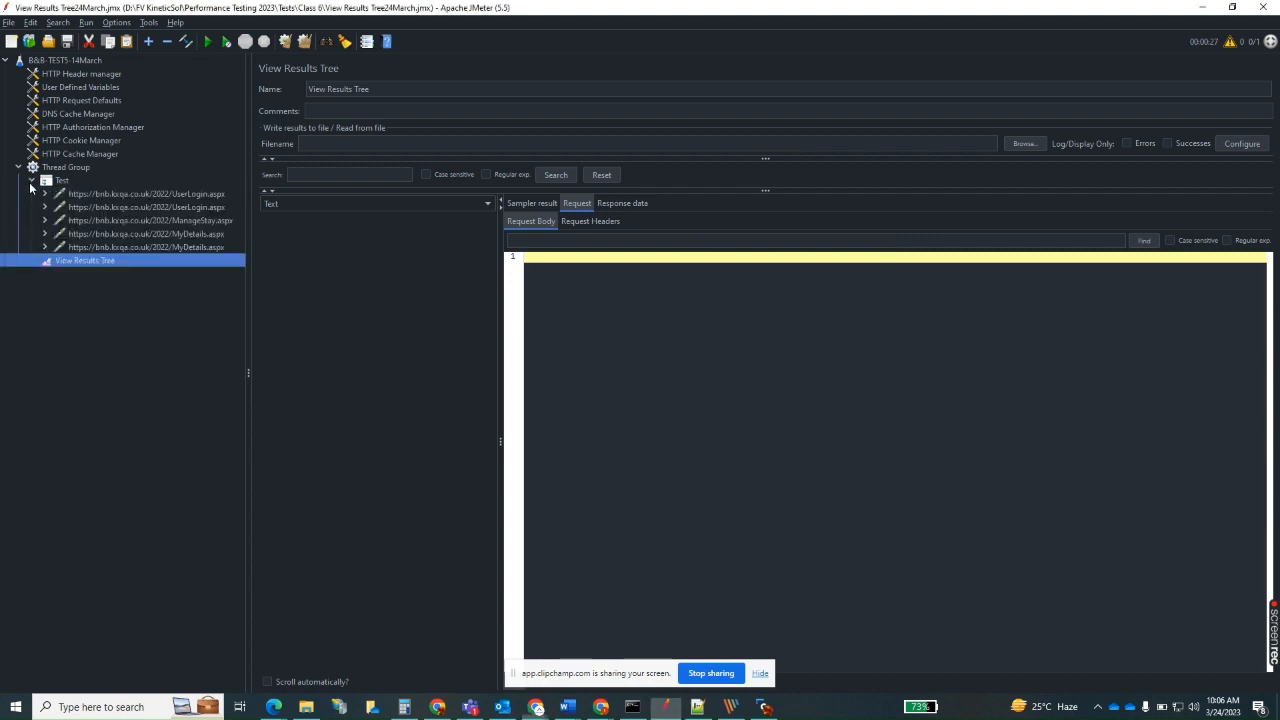
{"action": "left_click", "coordinate": [136, 194]}
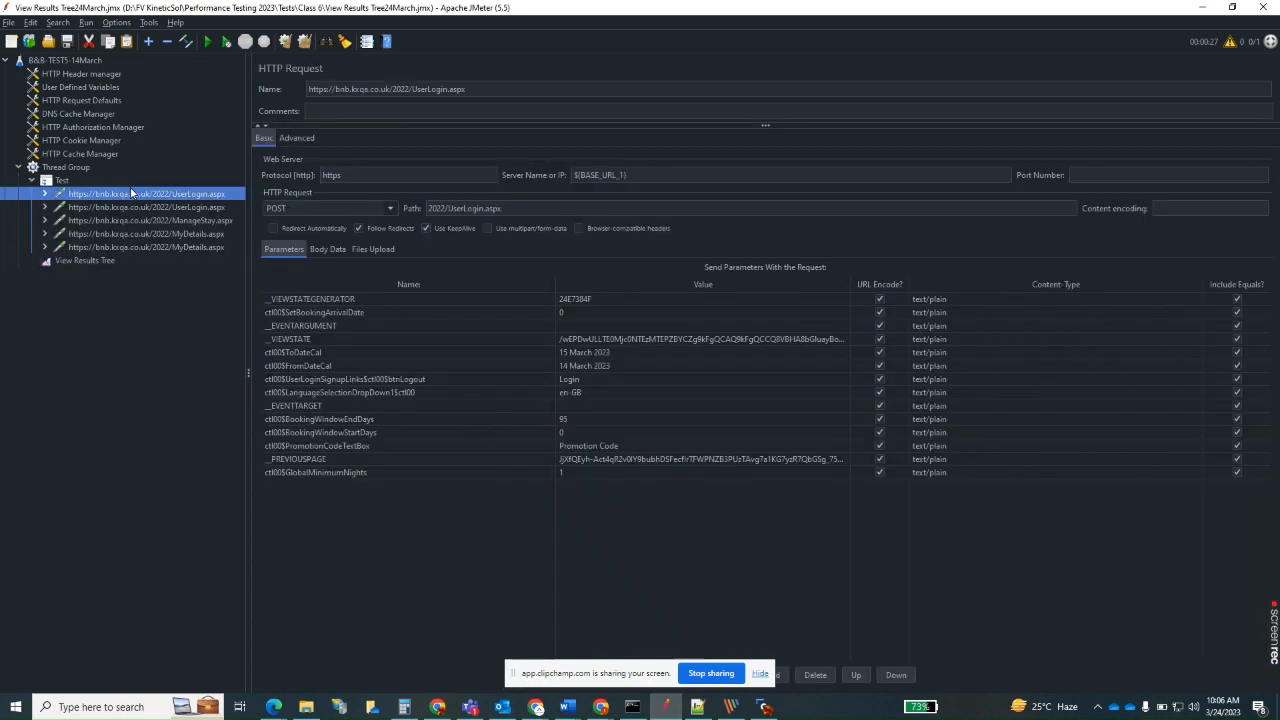
{"action": "left_click", "coordinate": [173, 208]}
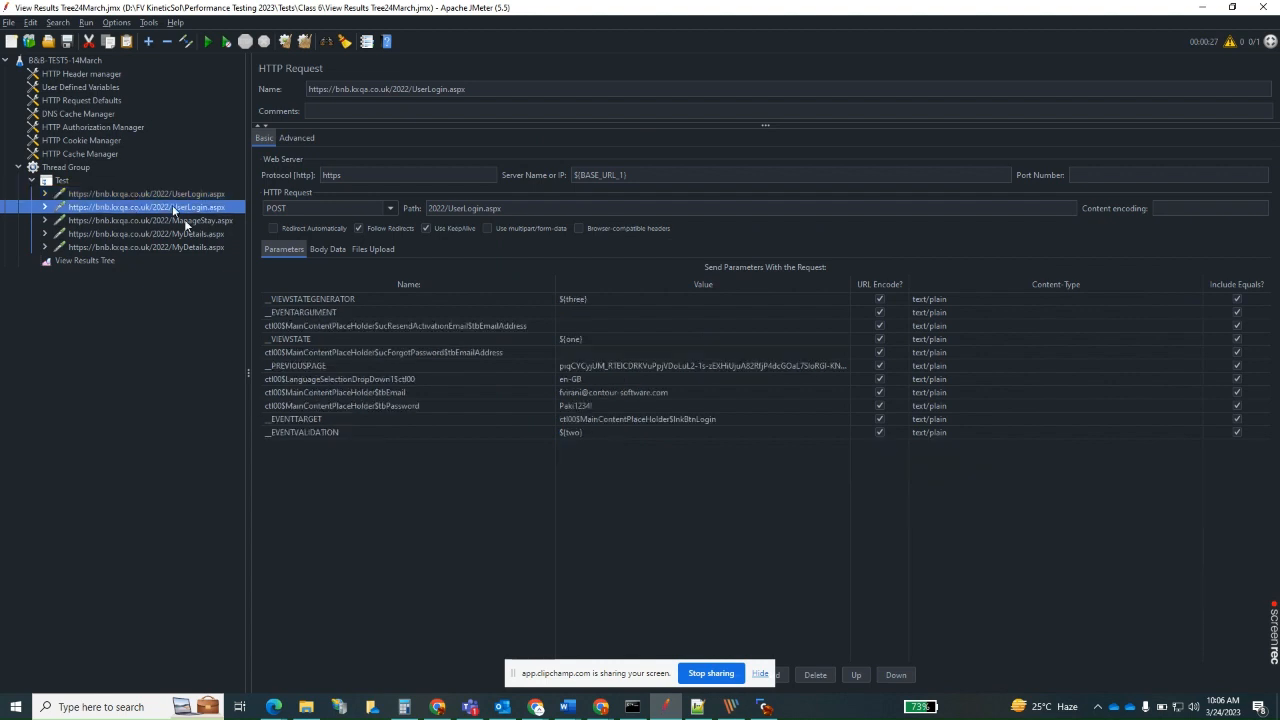
{"action": "left_click", "coordinate": [182, 221]}
{"action": "left_click", "coordinate": [187, 235]}
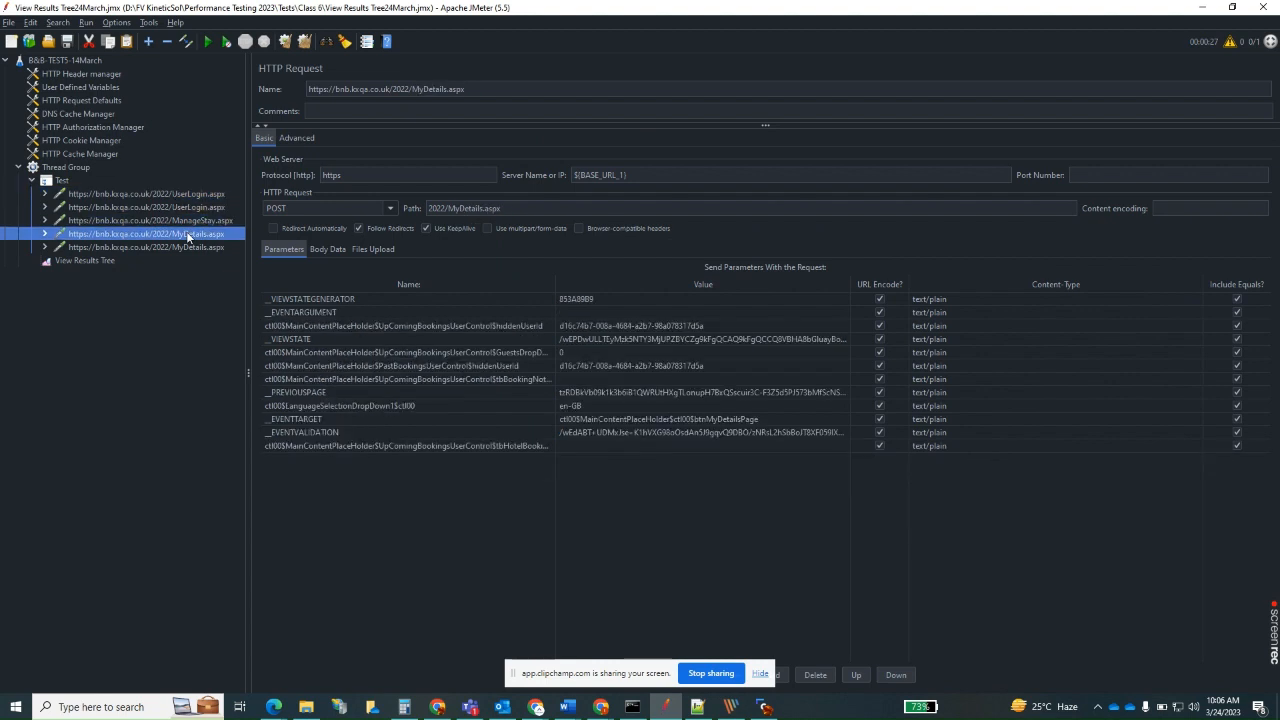
{"action": "left_click", "coordinate": [198, 247]}
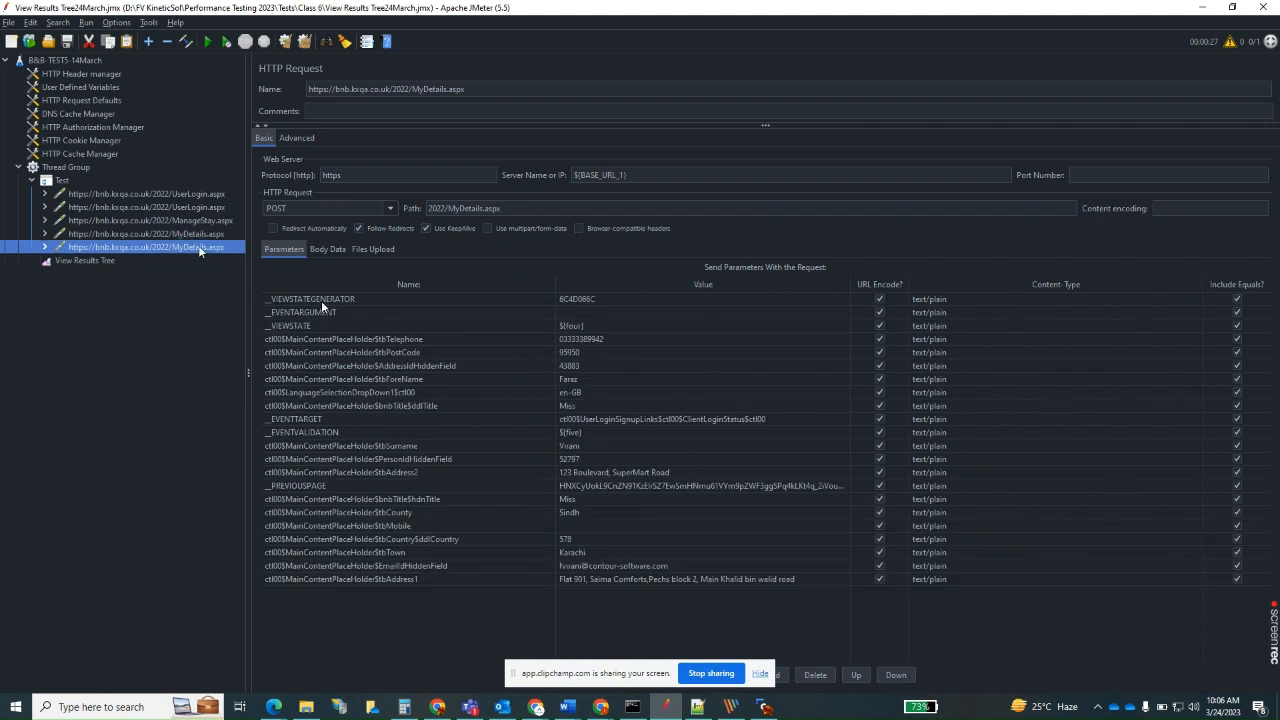
Step: Examine the correlated view state and event validation variables in the second UserLogin request and the last MyDetails request
{"action": "left_click", "coordinate": [209, 212]}
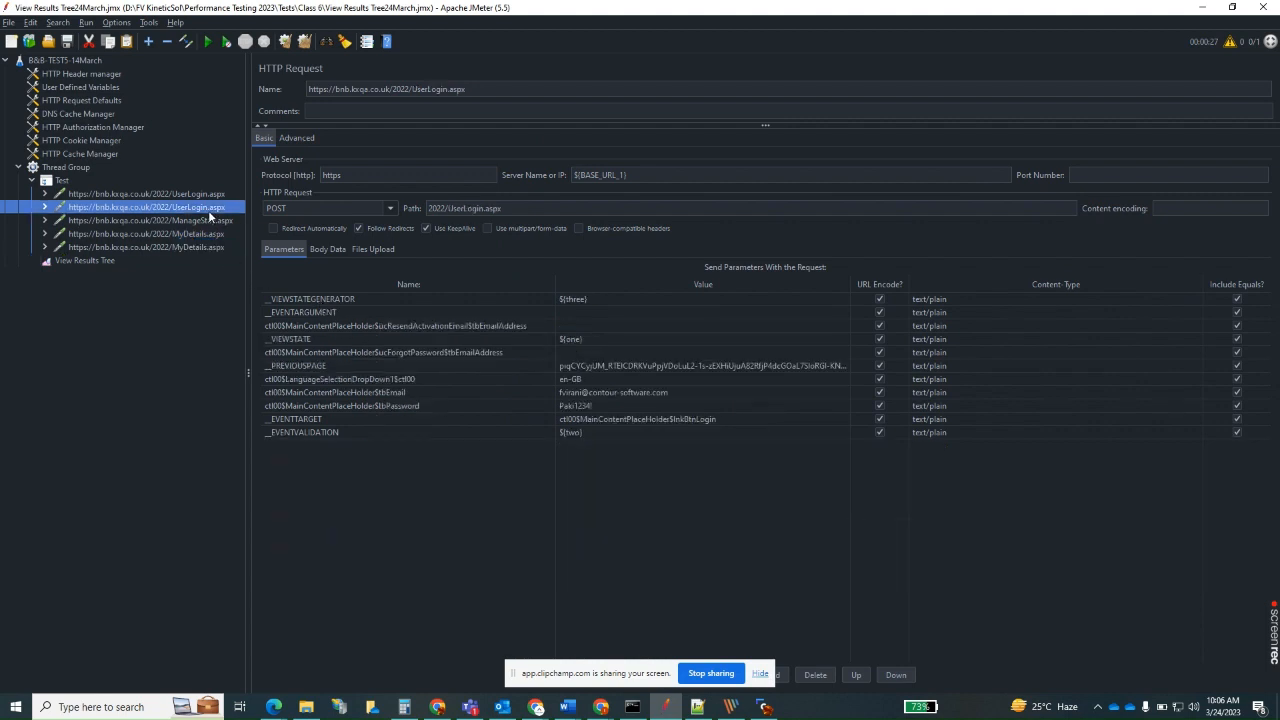
{"action": "left_click", "coordinate": [586, 338]}
{"action": "left_click", "coordinate": [593, 432]}
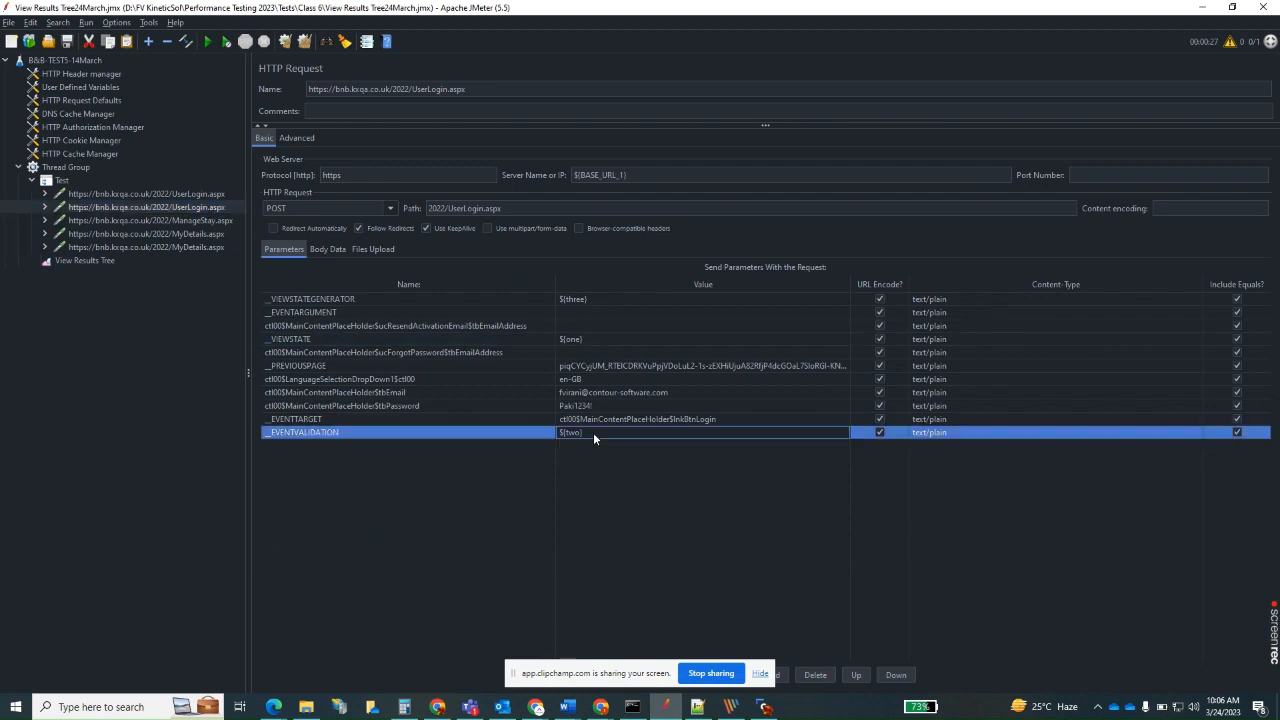
{"action": "left_click", "coordinate": [604, 299]}
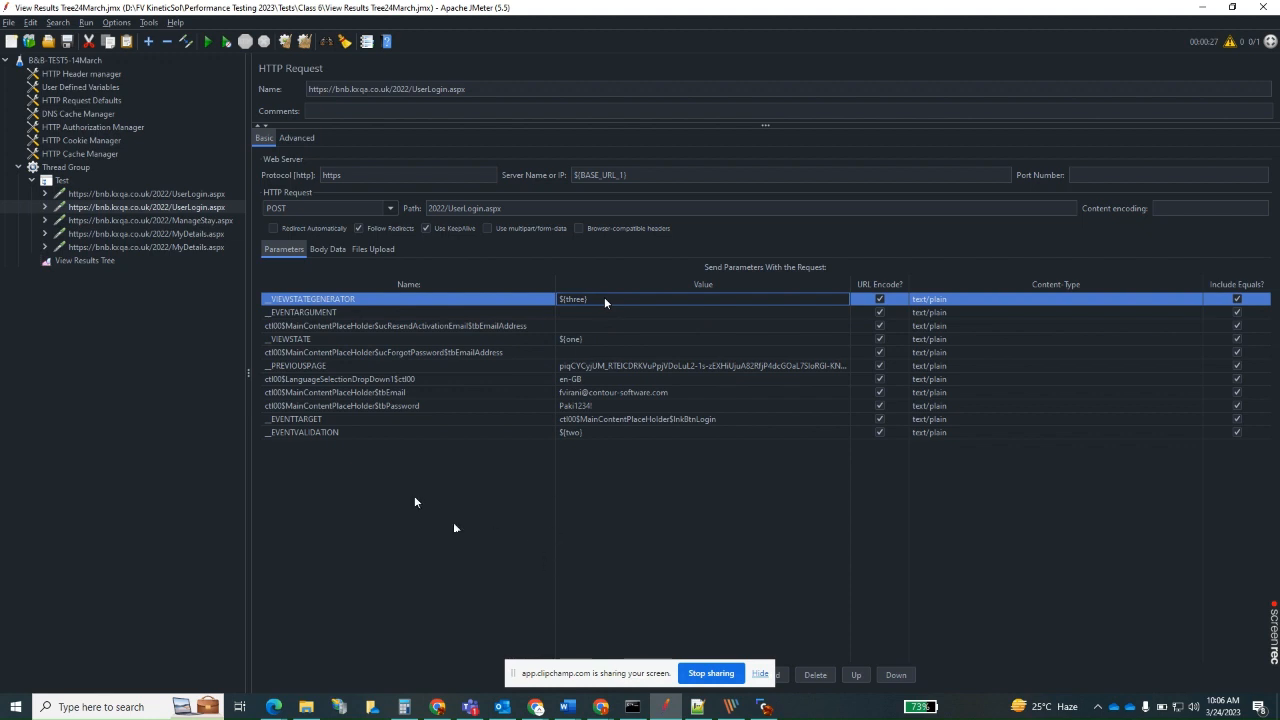
{"action": "left_click", "coordinate": [205, 247]}
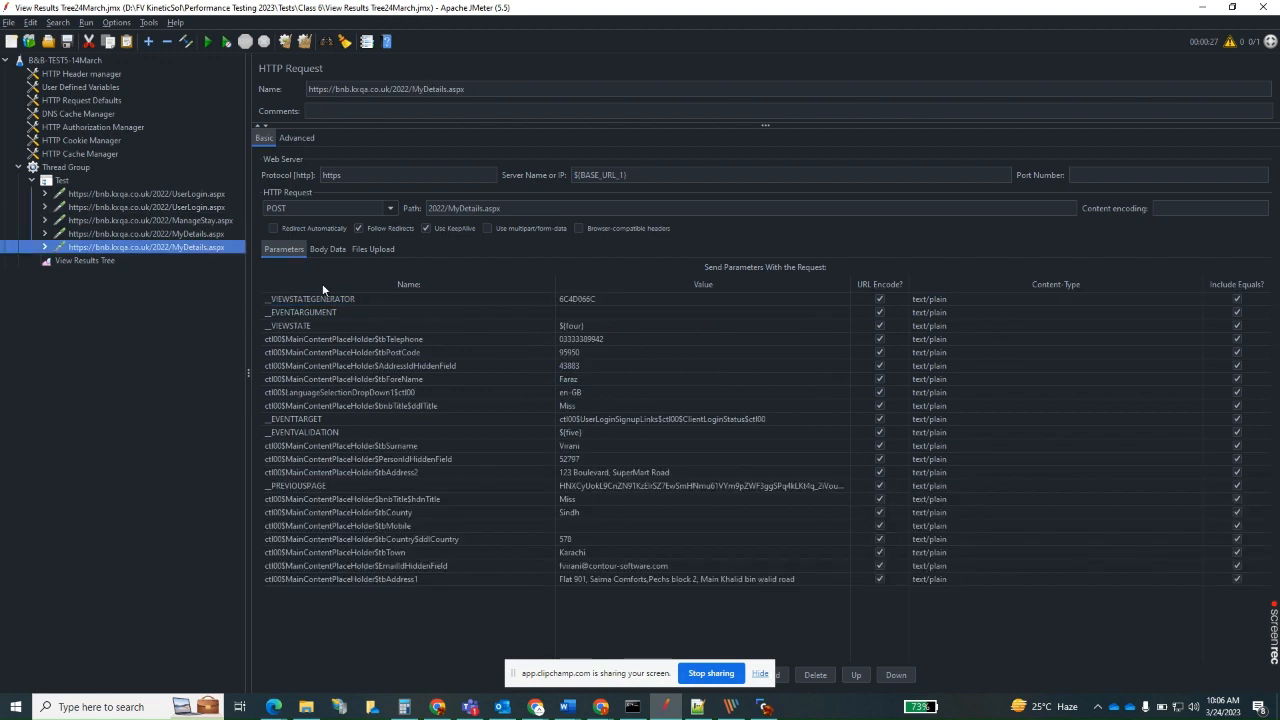
{"action": "left_click", "coordinate": [588, 330]}
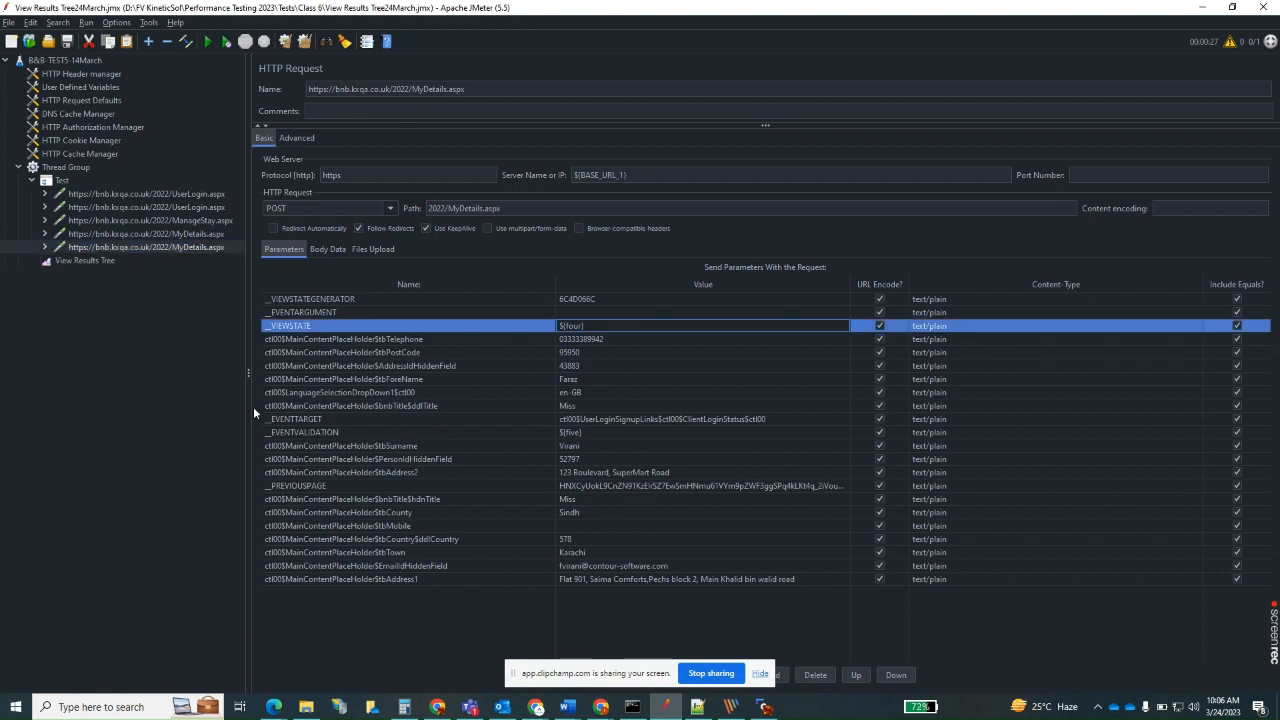
{"action": "left_click", "coordinate": [179, 436]}
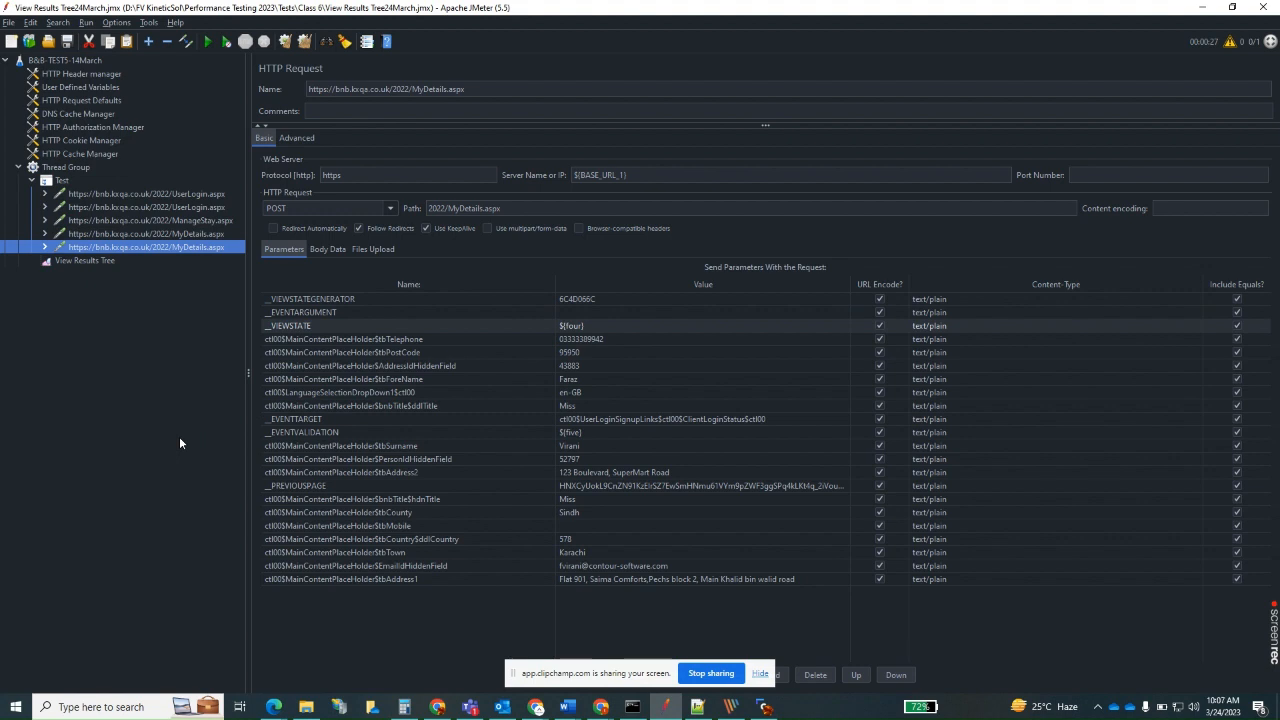
Step: Review the clearing options of the HTTP Cookie Manager and the HTTP Cache Manager
{"action": "left_click", "coordinate": [75, 142]}
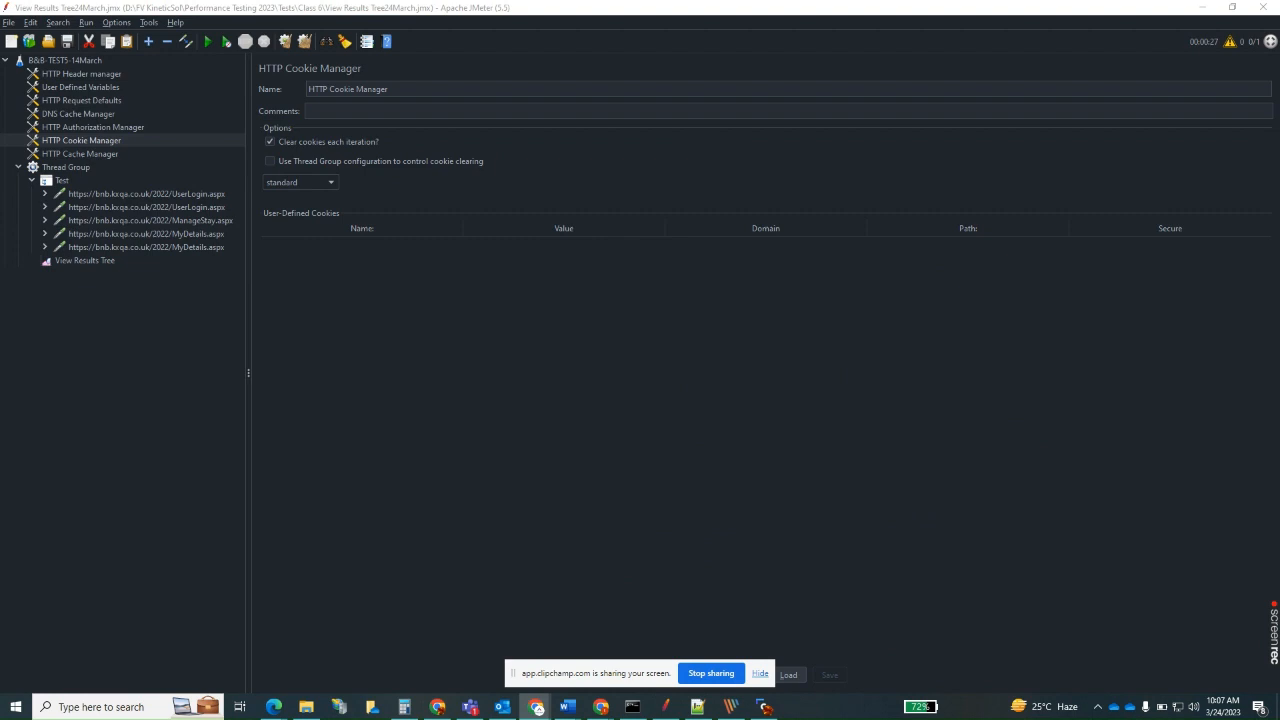
{"action": "left_click", "coordinate": [100, 151]}
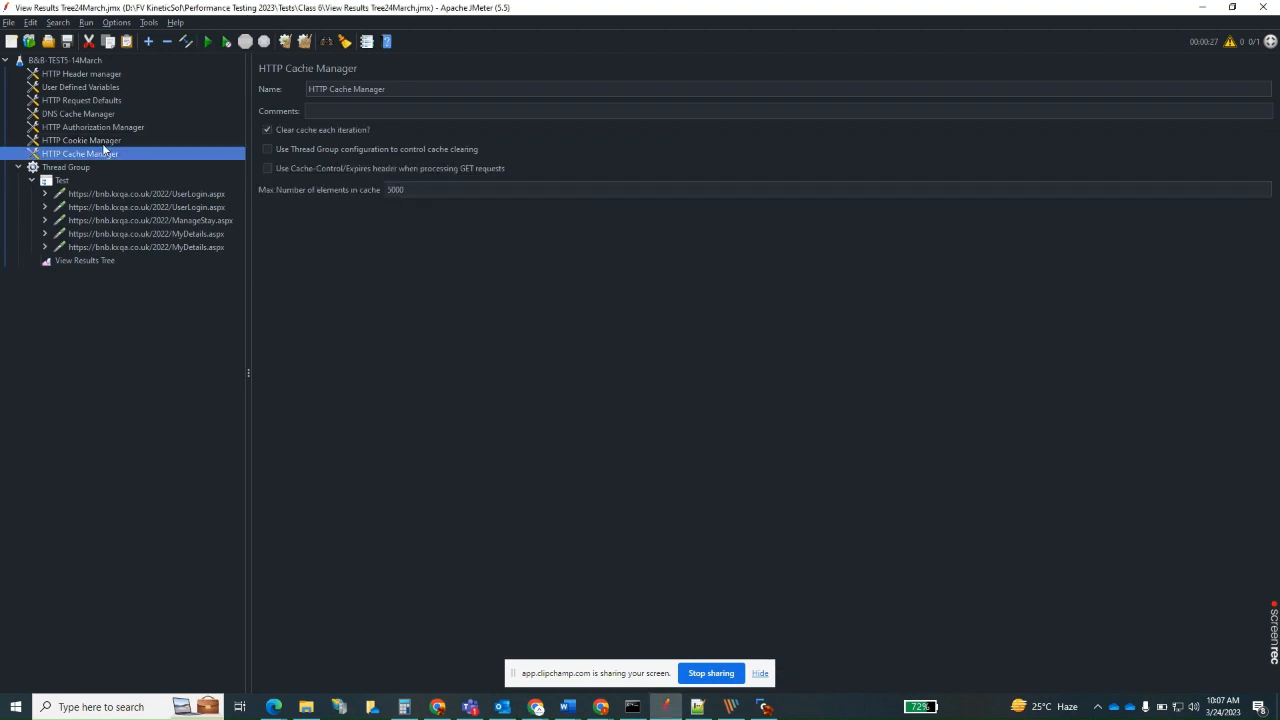
{"action": "left_click", "coordinate": [106, 141]}
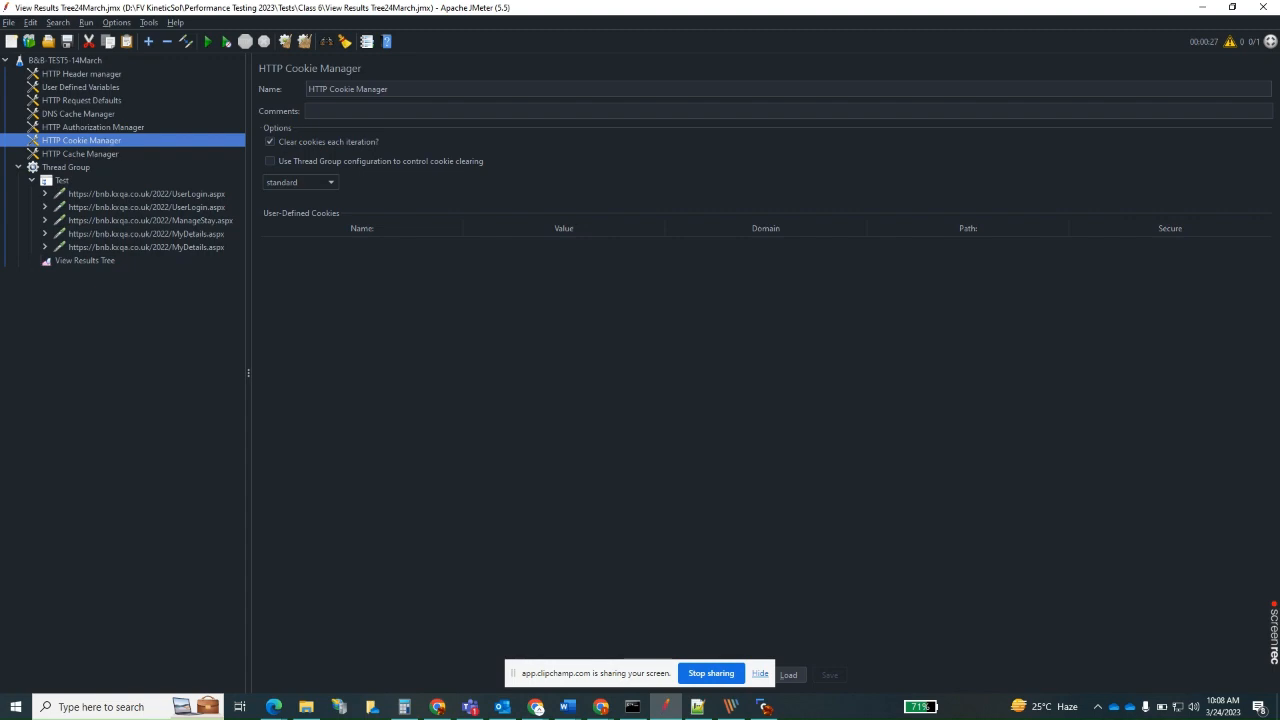
Step: Switch to Chrome, maximize the Kinetic House Hotel window, open the developer tools and reload bnb.kxqa.co.uk/2022/
{"action": "left_click", "coordinate": [711, 673]}
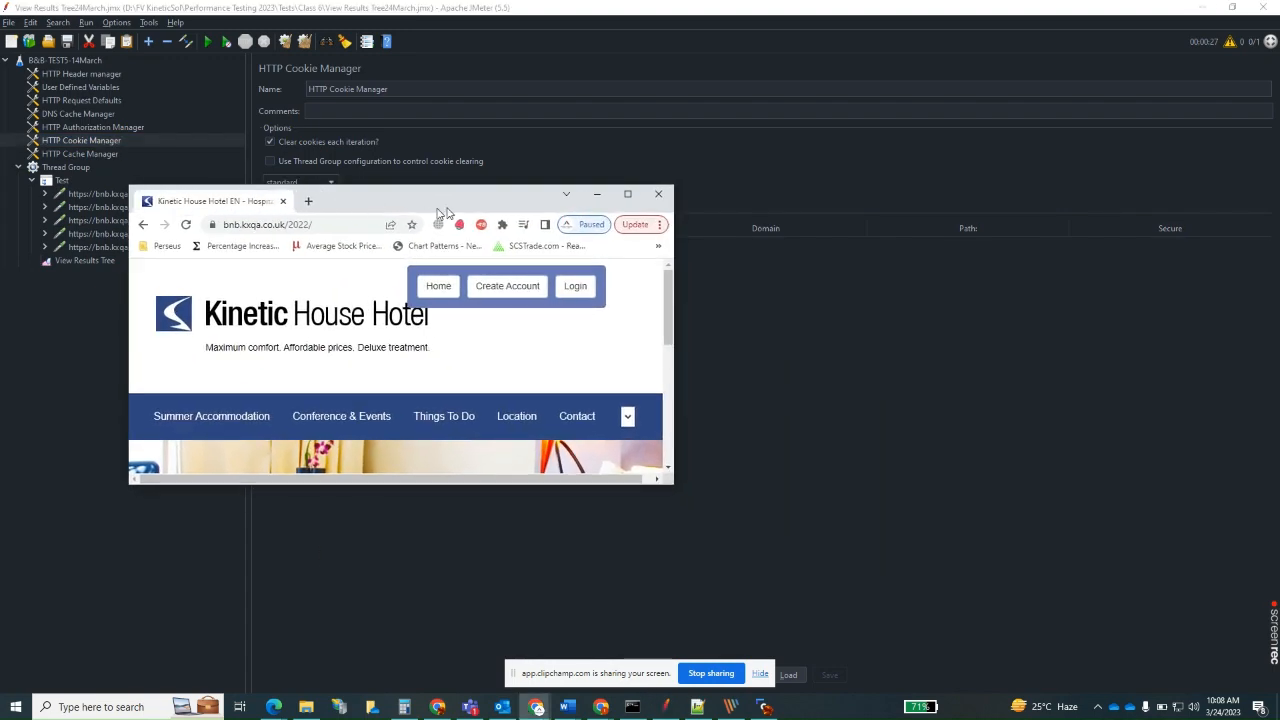
{"action": "double_click", "coordinate": [445, 208]}
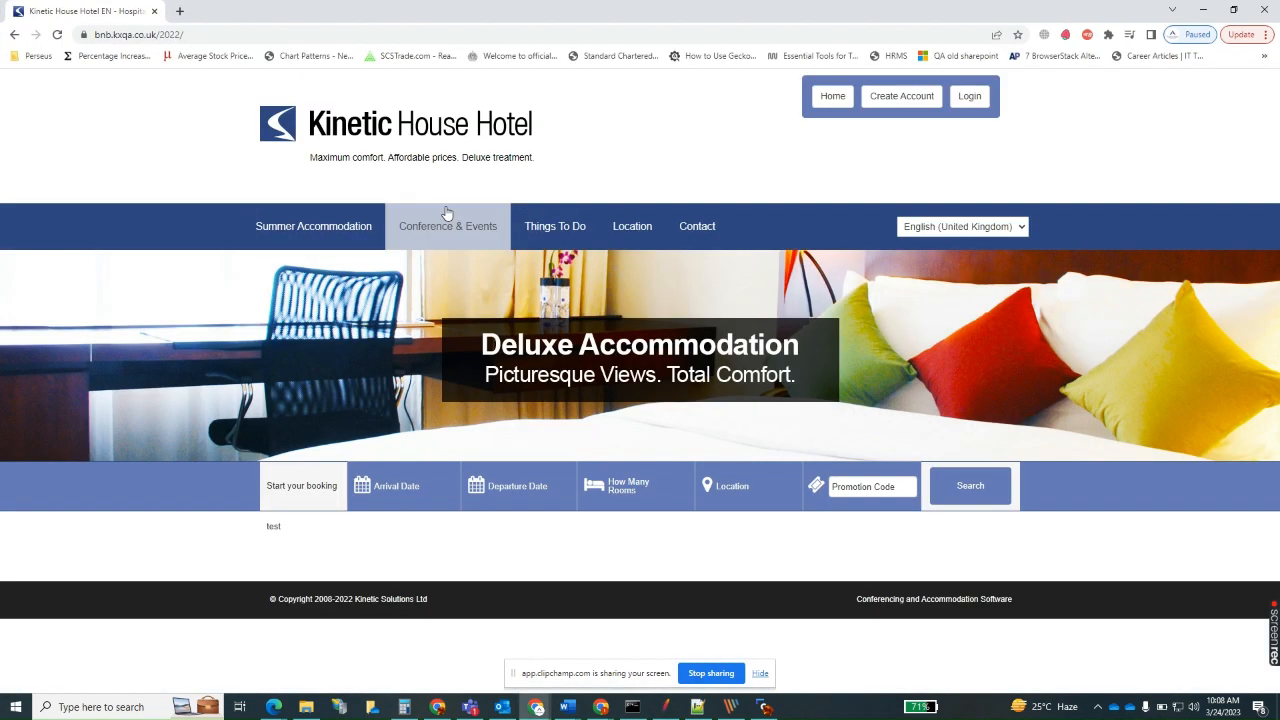
{"action": "left_click", "coordinate": [441, 37]}
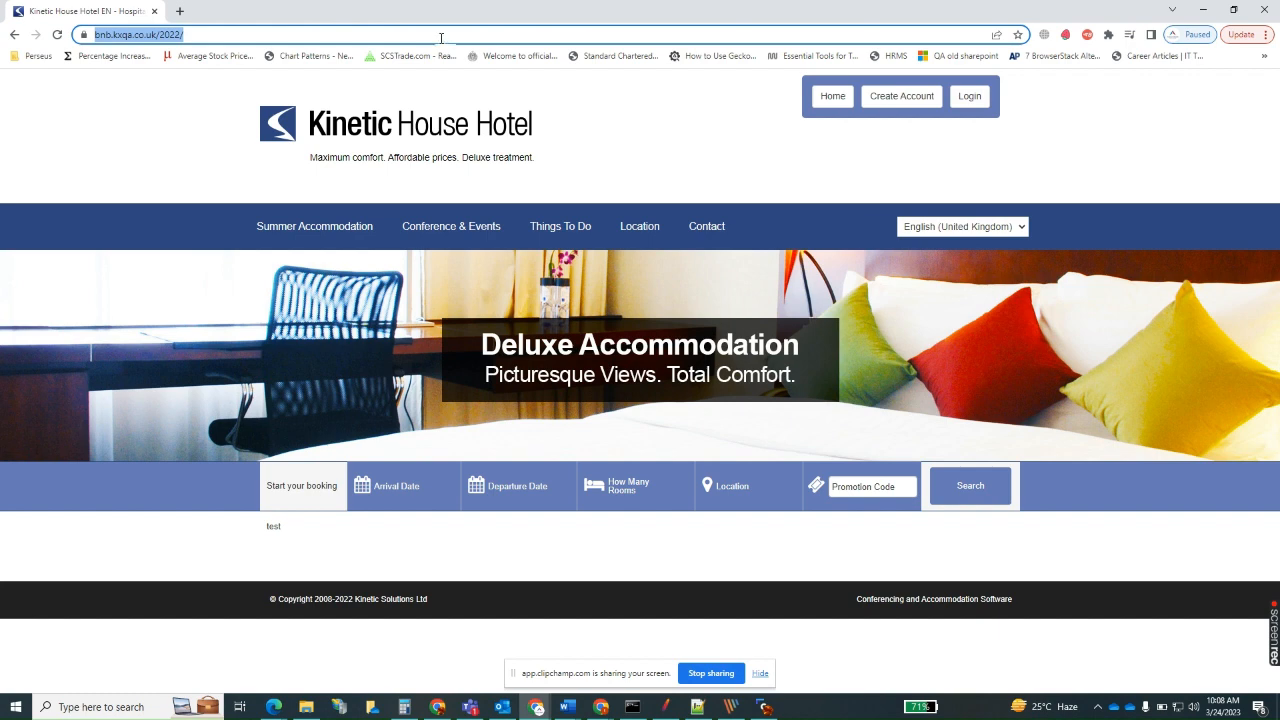
{"action": "key", "text": "F12"}
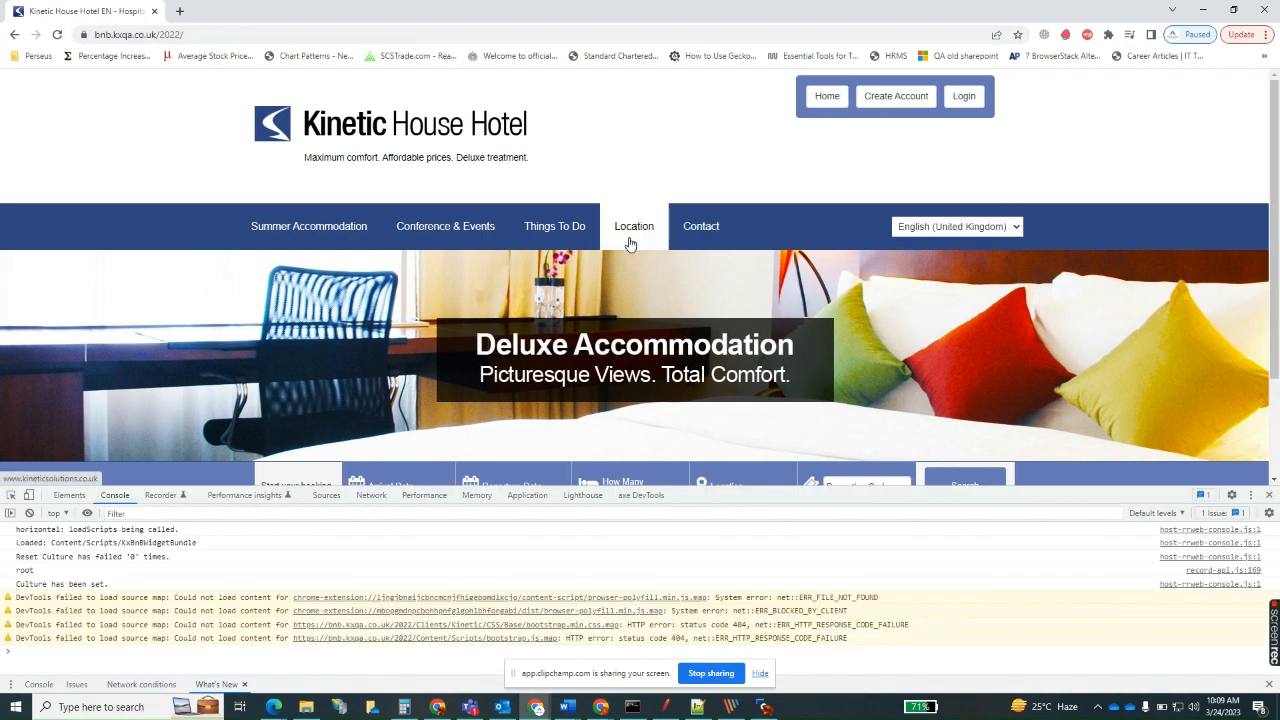
{"action": "left_click", "coordinate": [474, 36]}
{"action": "key", "text": "Return"}
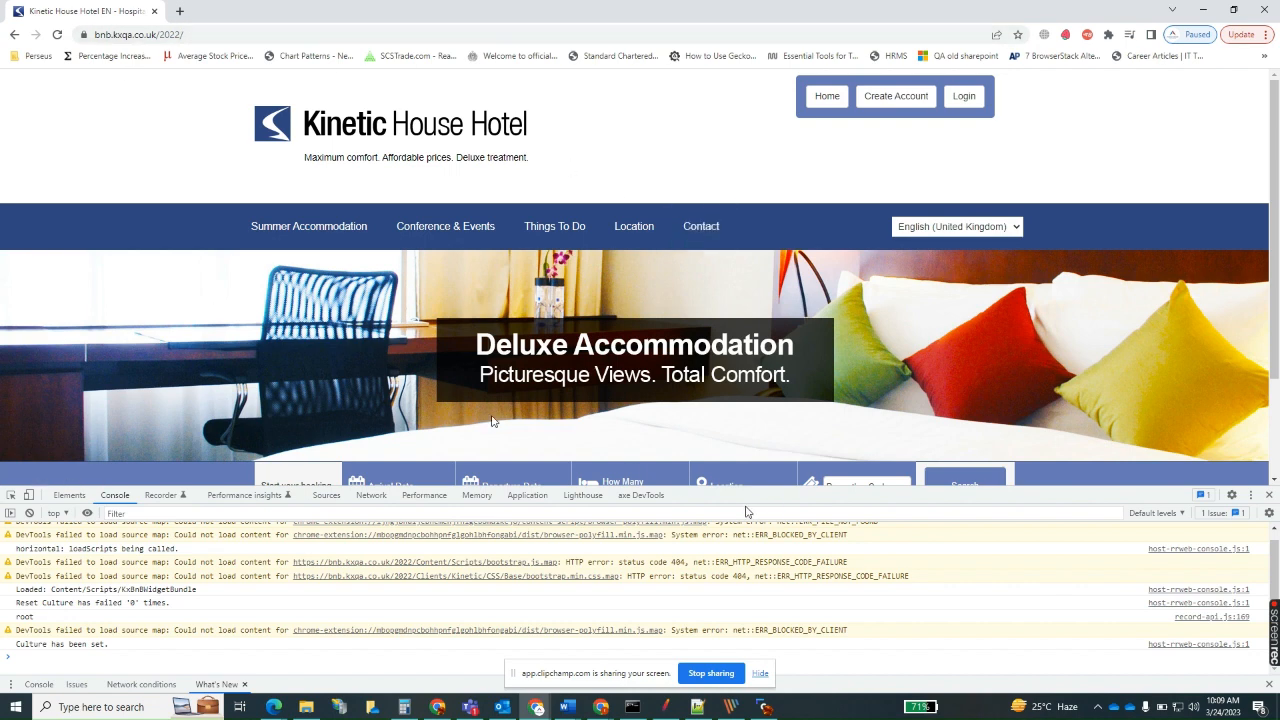
{"action": "left_click", "coordinate": [518, 495]}
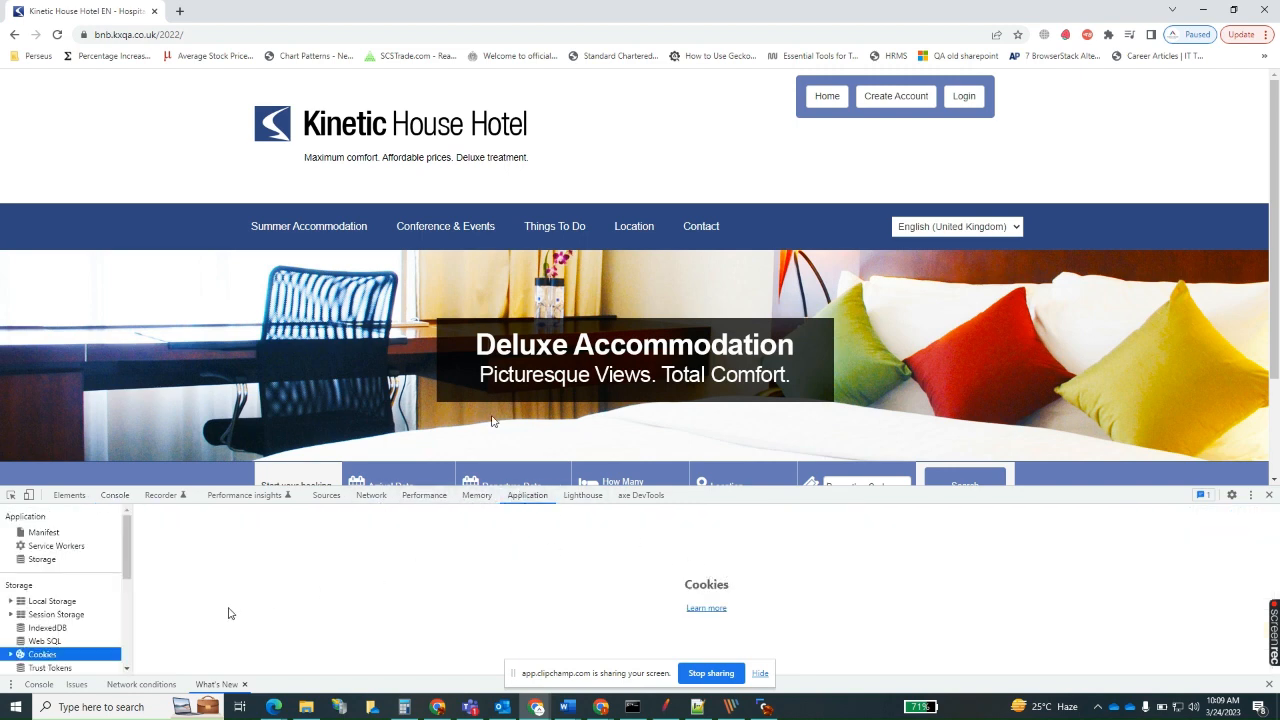
{"action": "left_click", "coordinate": [57, 600]}
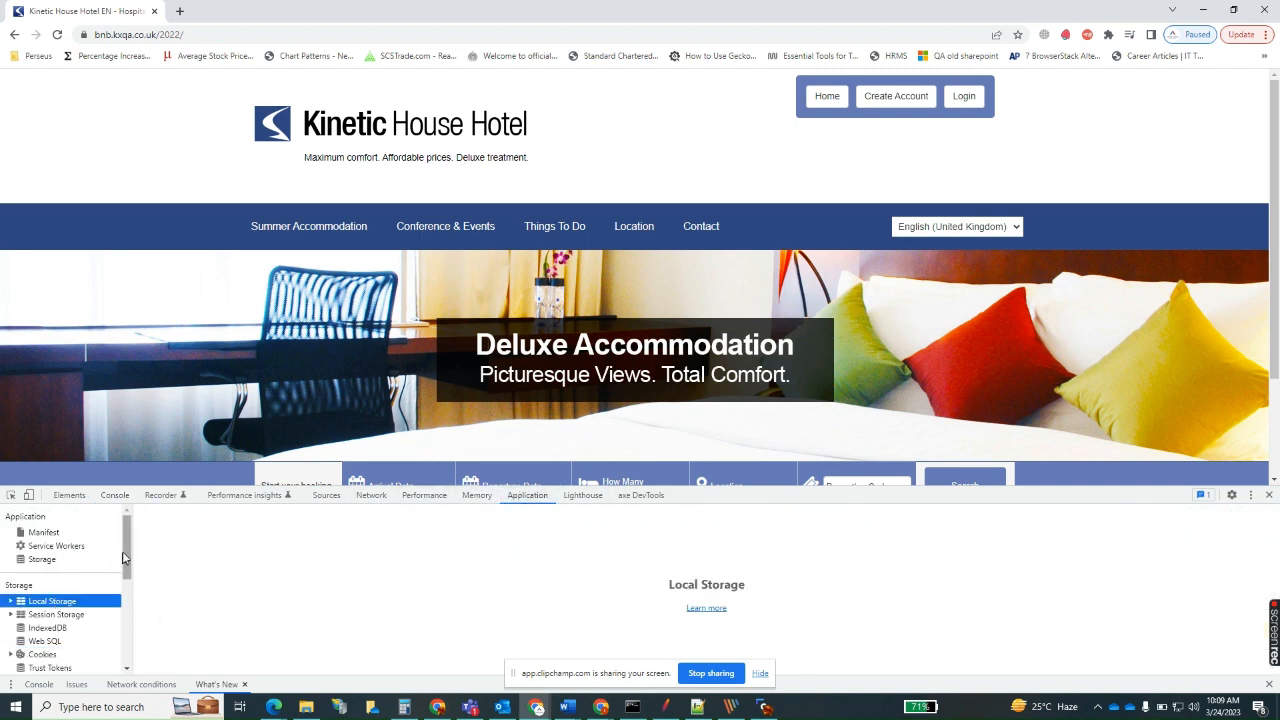
{"action": "scroll", "coordinate": [129, 556], "scroll_direction": "down", "scroll_amount": 1}
{"action": "scroll", "coordinate": [129, 556], "scroll_direction": "down", "scroll_amount": 1}
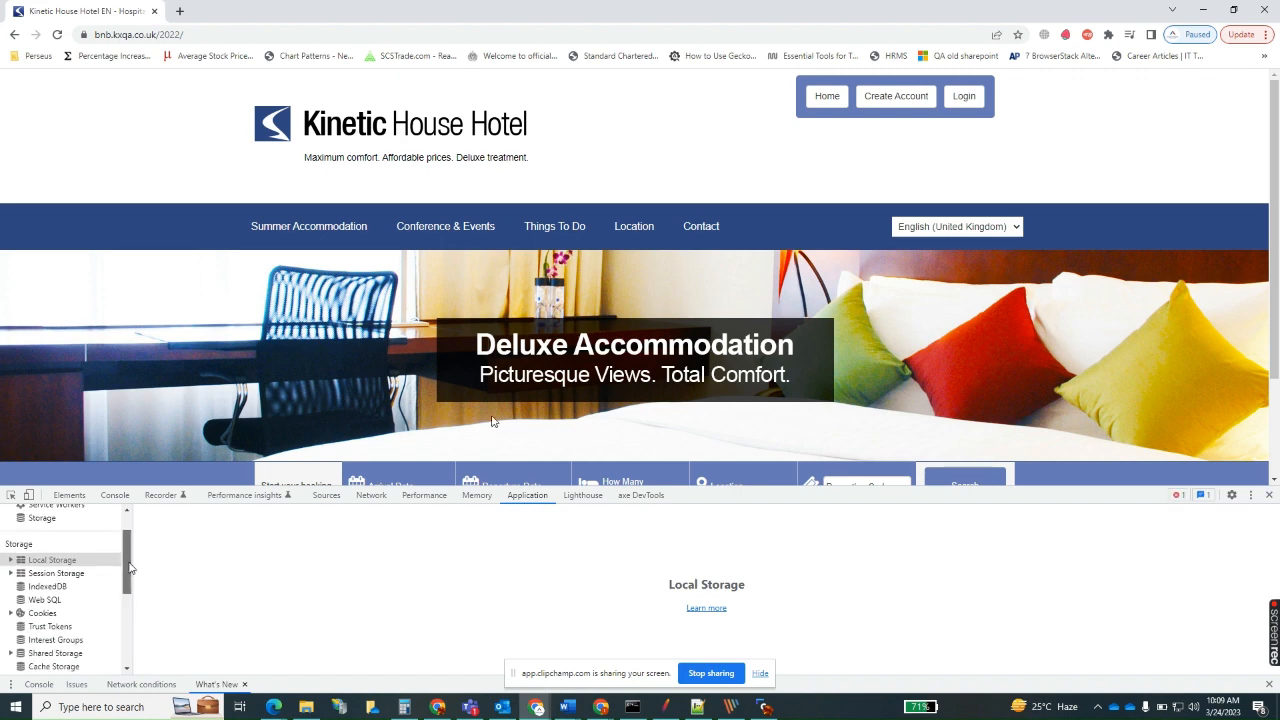
{"action": "left_click", "coordinate": [47, 576]}
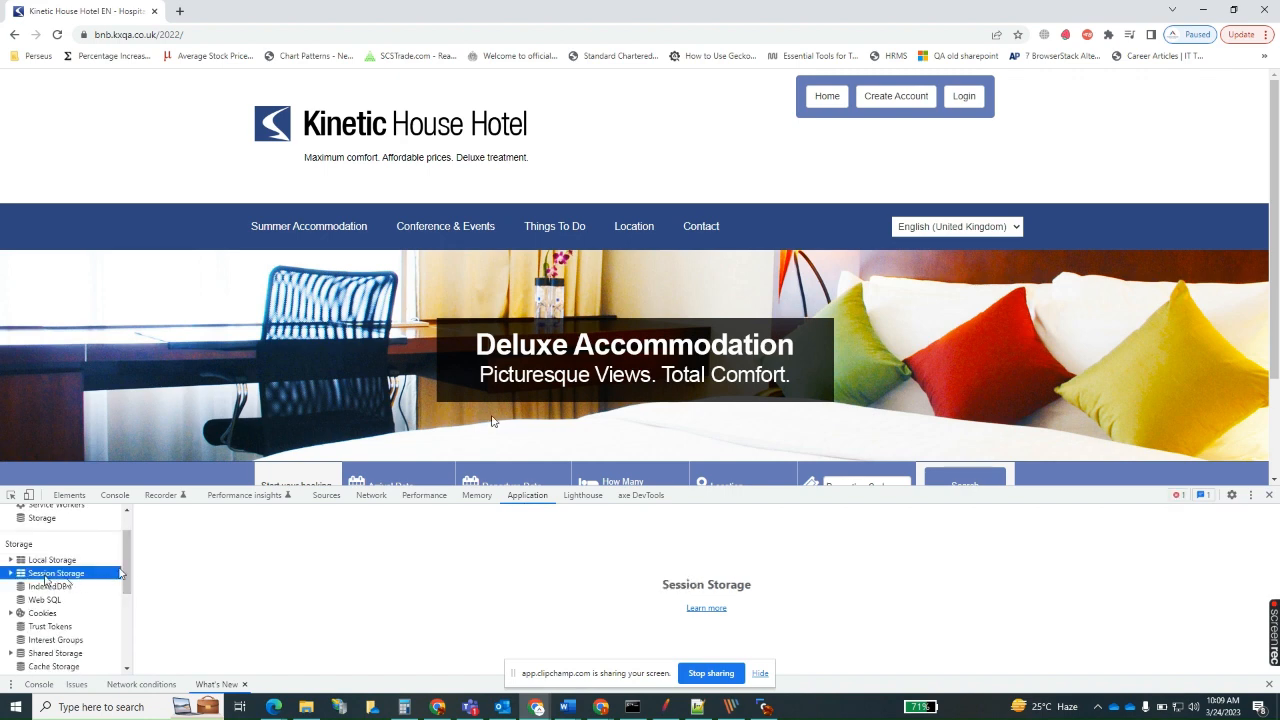
{"action": "mouse_move", "coordinate": [128, 574]}
{"action": "left_mouse_down"}
{"action": "mouse_move", "coordinate": [129, 616]}
{"action": "mouse_move", "coordinate": [130, 588]}
{"action": "left_mouse_up"}
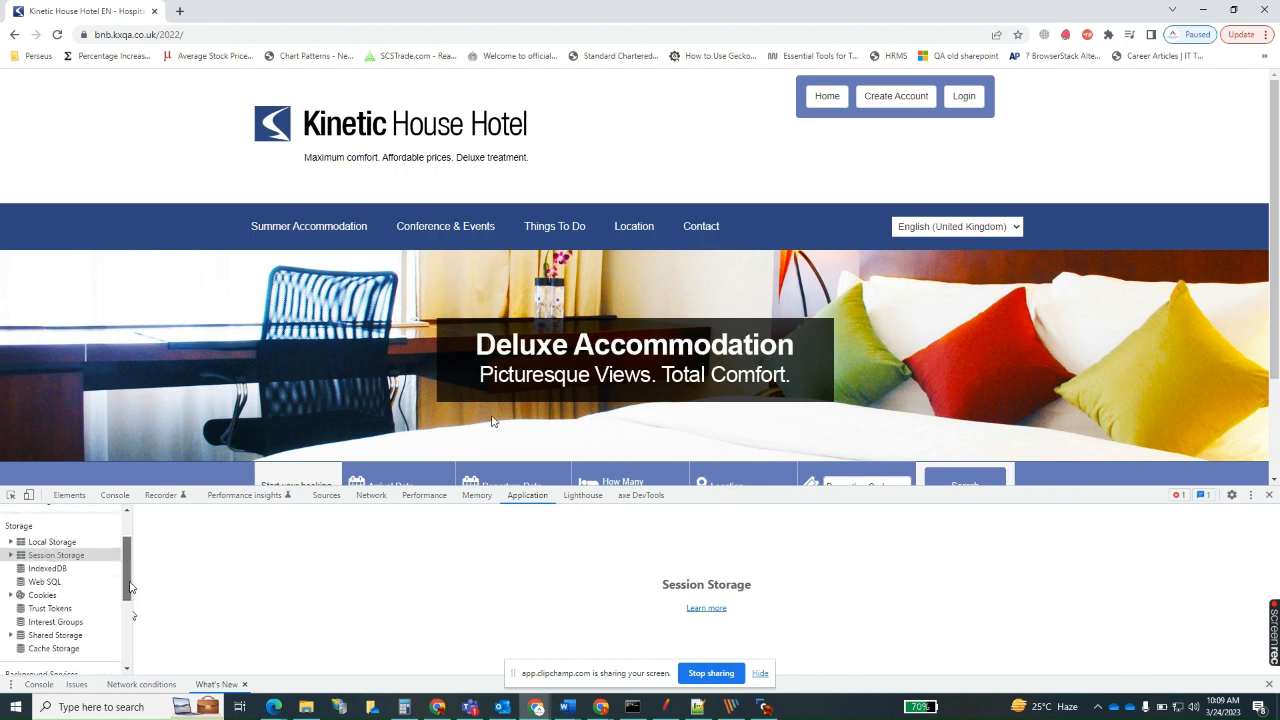
{"action": "left_click", "coordinate": [28, 597]}
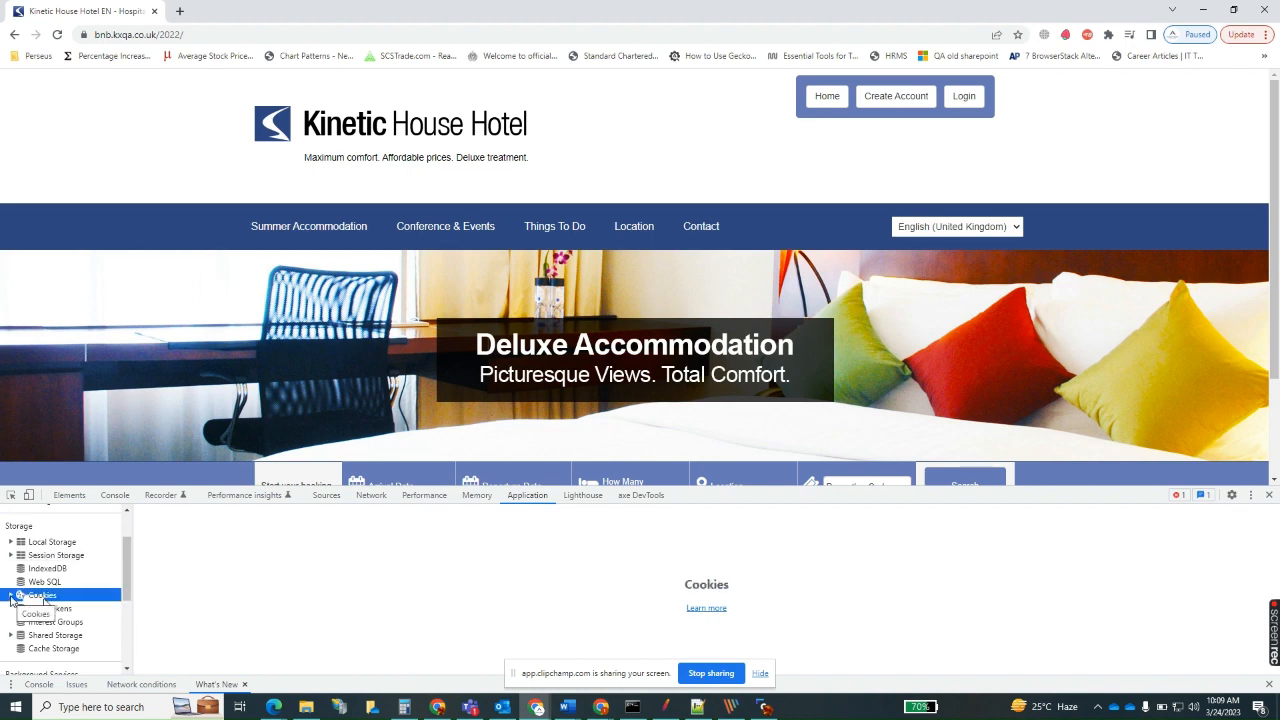
{"action": "left_click", "coordinate": [11, 597]}
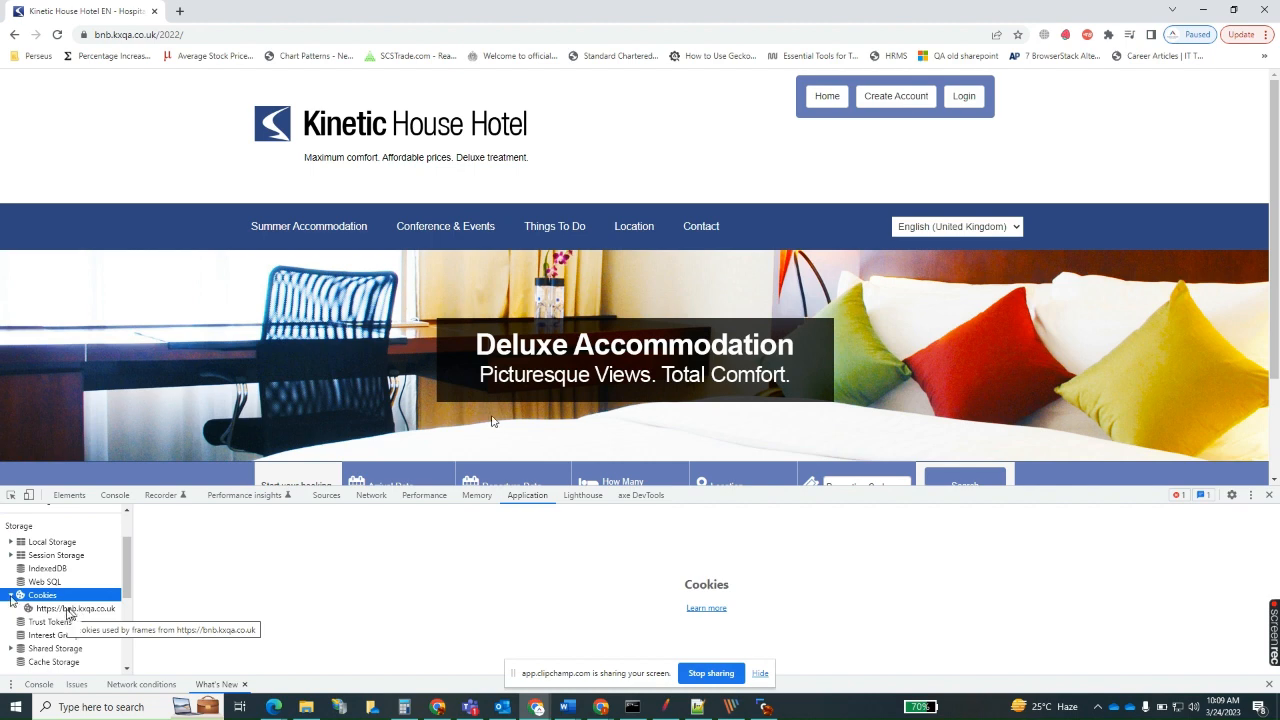
{"action": "left_click", "coordinate": [70, 612]}
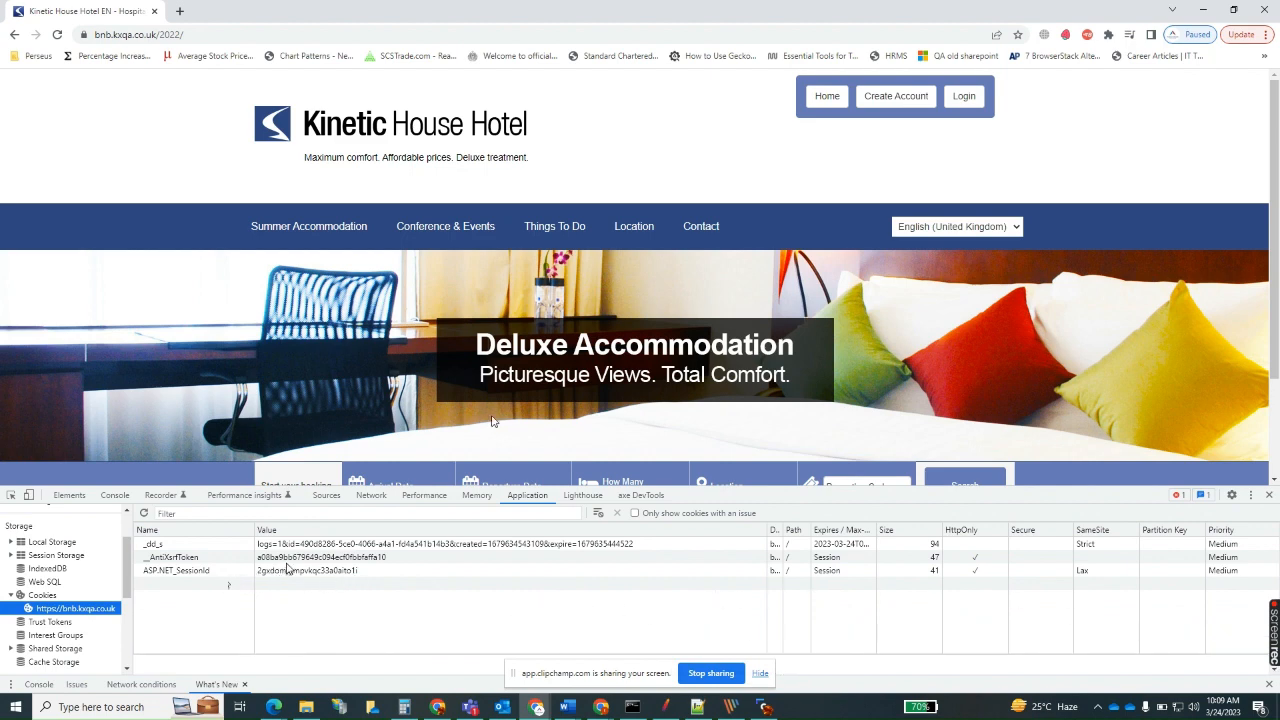
Step: Inspect the values of the ASP.NET_SessionId, __AntiXsrfToken and _dd_s cookies one by one
{"action": "left_click", "coordinate": [317, 578]}
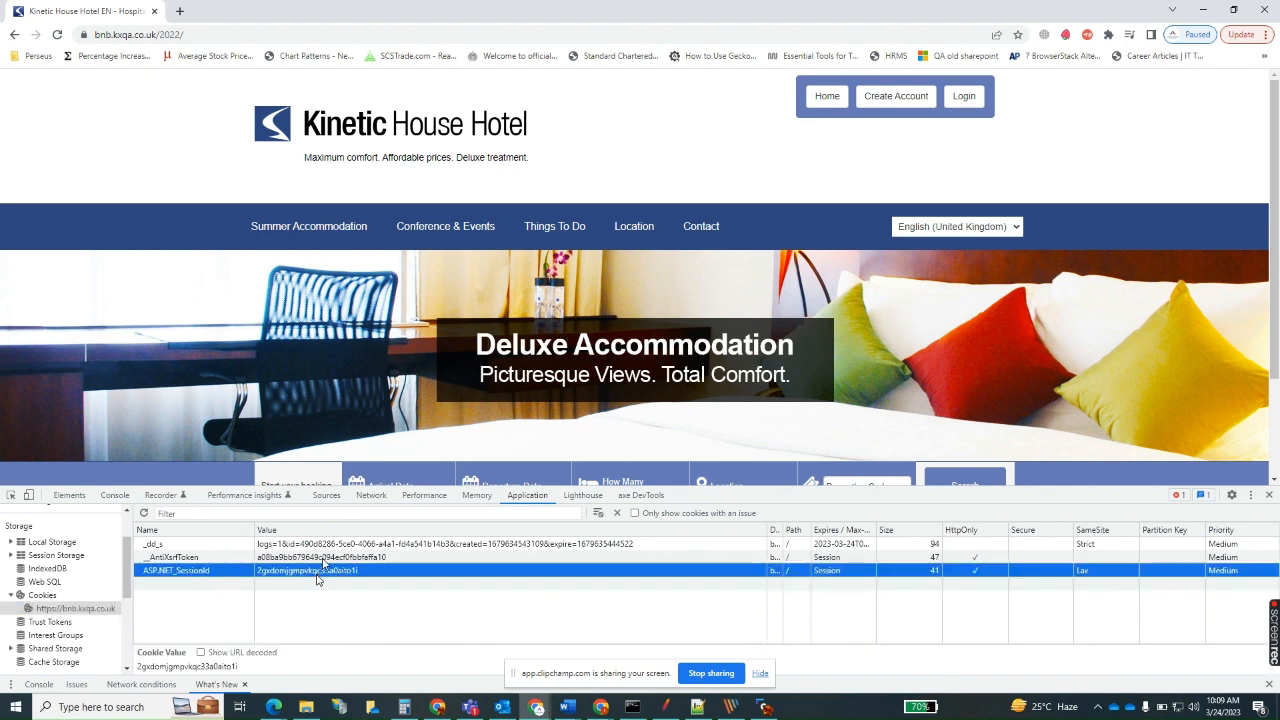
{"action": "left_click", "coordinate": [326, 558]}
{"action": "left_click", "coordinate": [337, 546]}
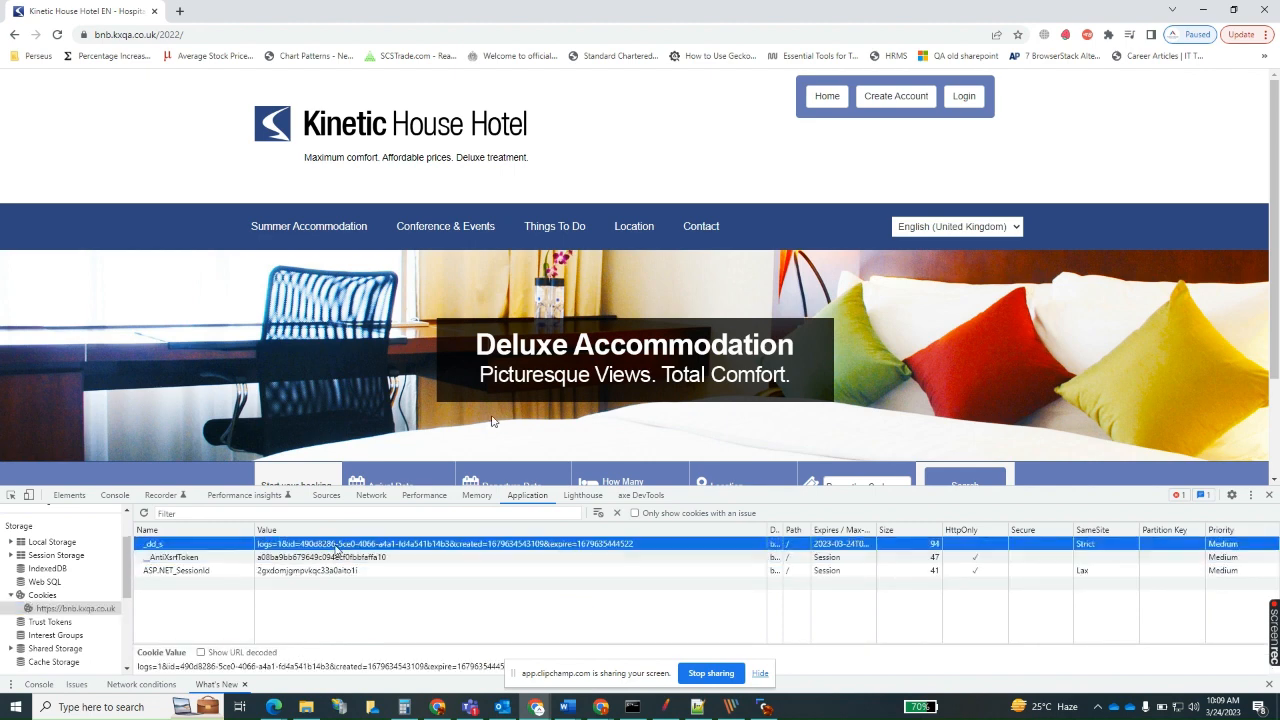
{"action": "left_click", "coordinate": [222, 572]}
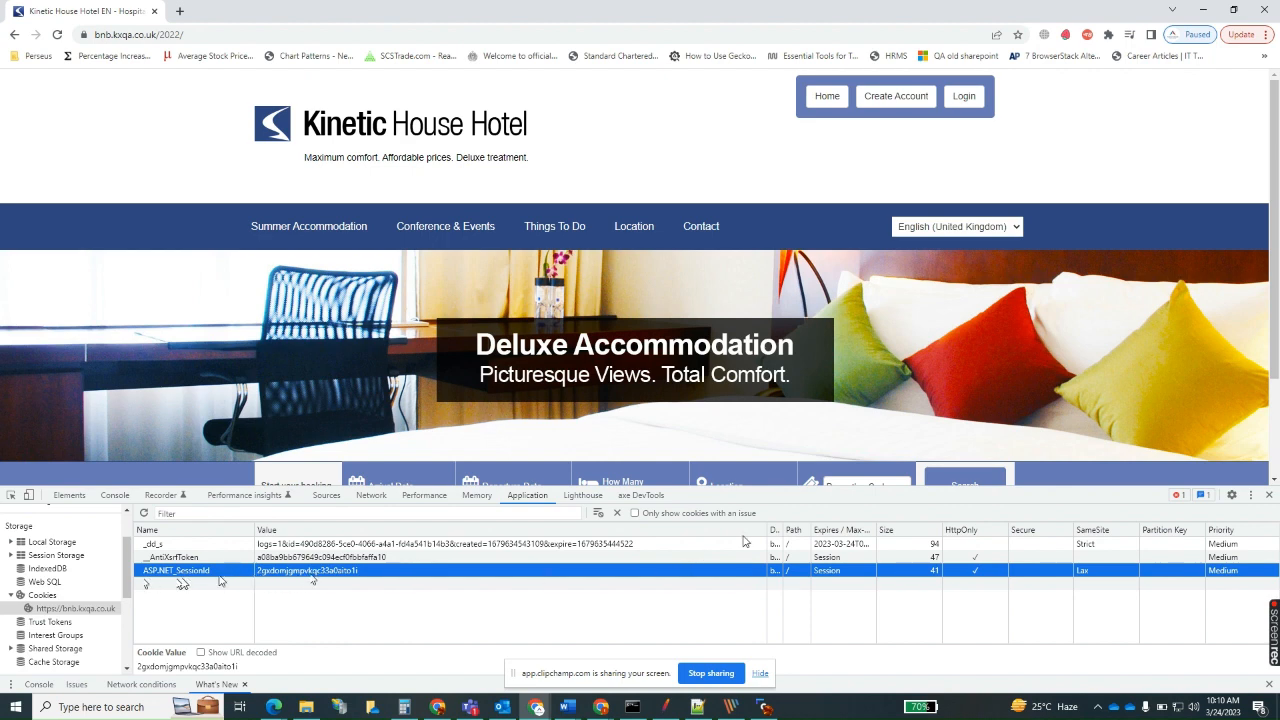
Step: Widen the cookie table's Domain column and compare the domain, path and expiry of the _dd_s and __AntiXsrfToken cookies
{"action": "left_click_drag", "start_coordinate": [767, 537], "coordinate": [679, 537]}
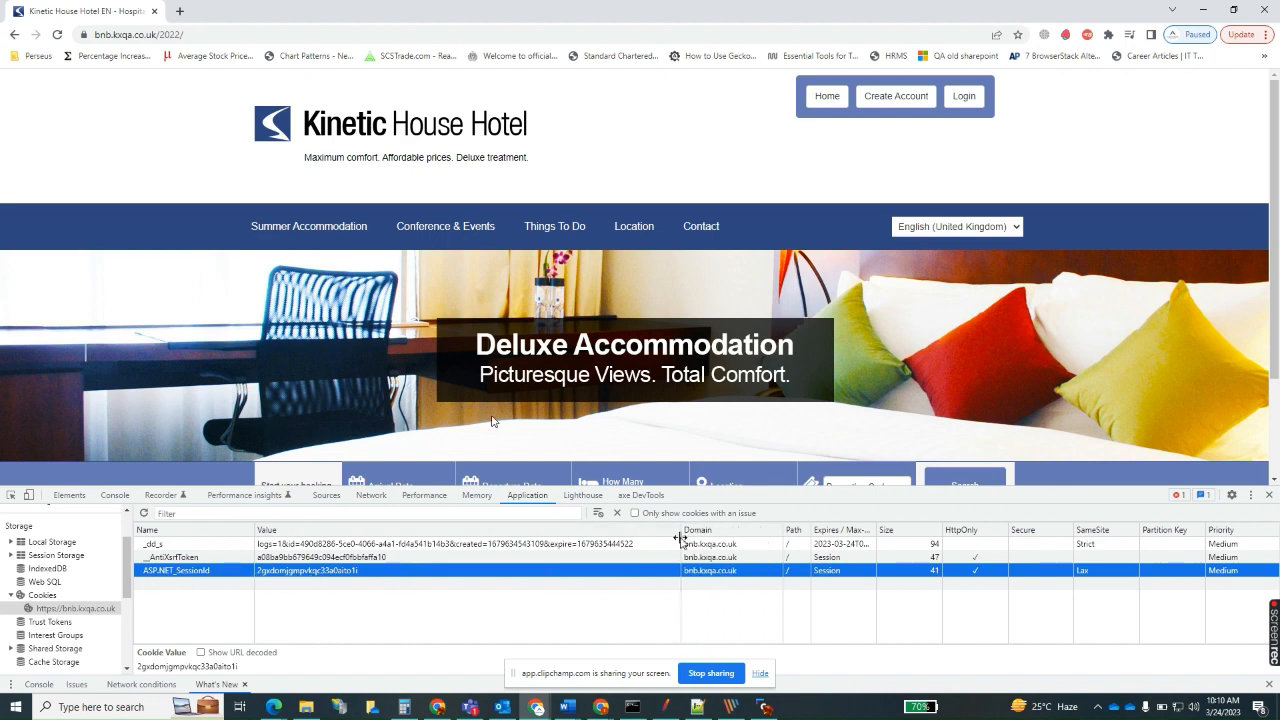
{"action": "left_click", "coordinate": [845, 557]}
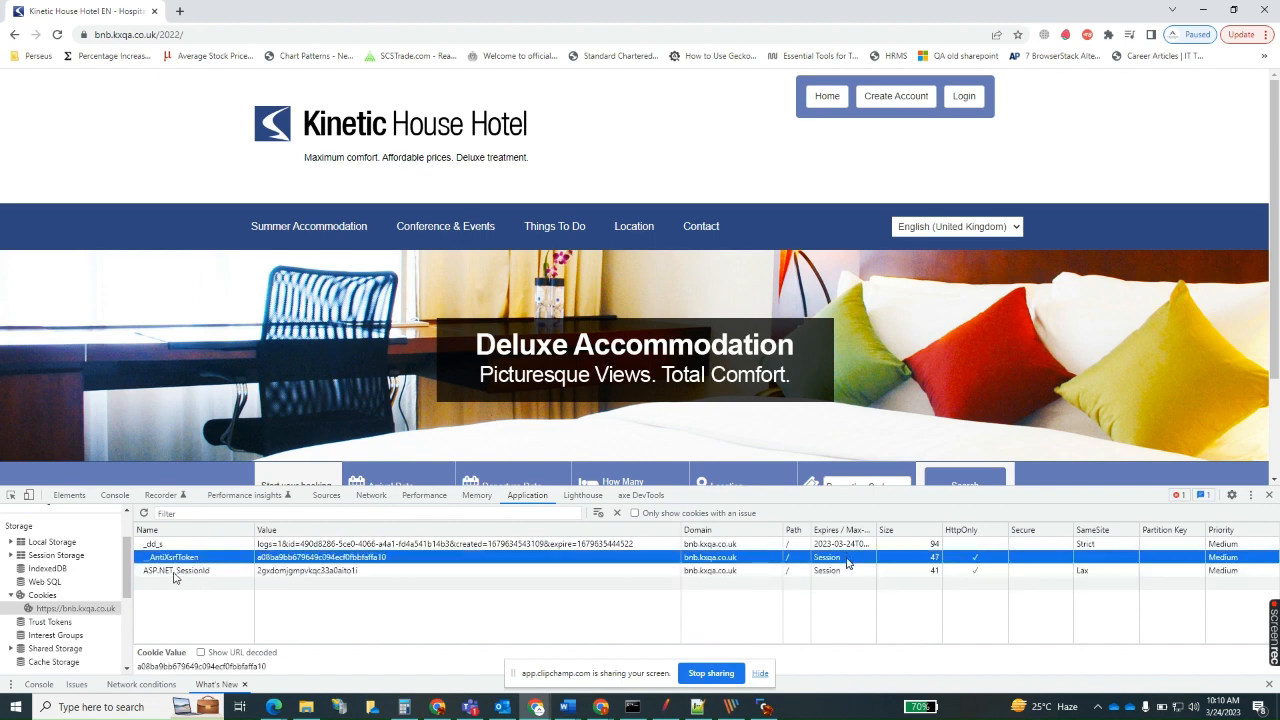
{"action": "left_click", "coordinate": [619, 547]}
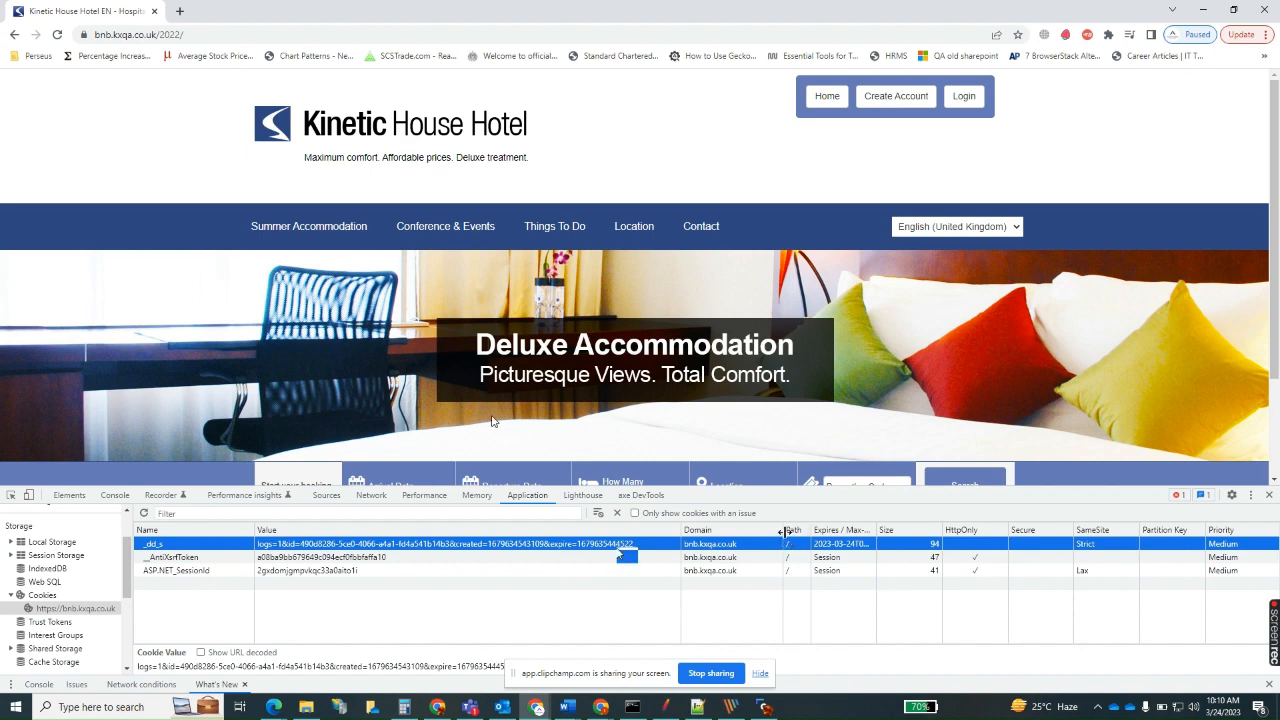
{"action": "left_click_drag", "start_coordinate": [782, 531], "coordinate": [808, 533]}
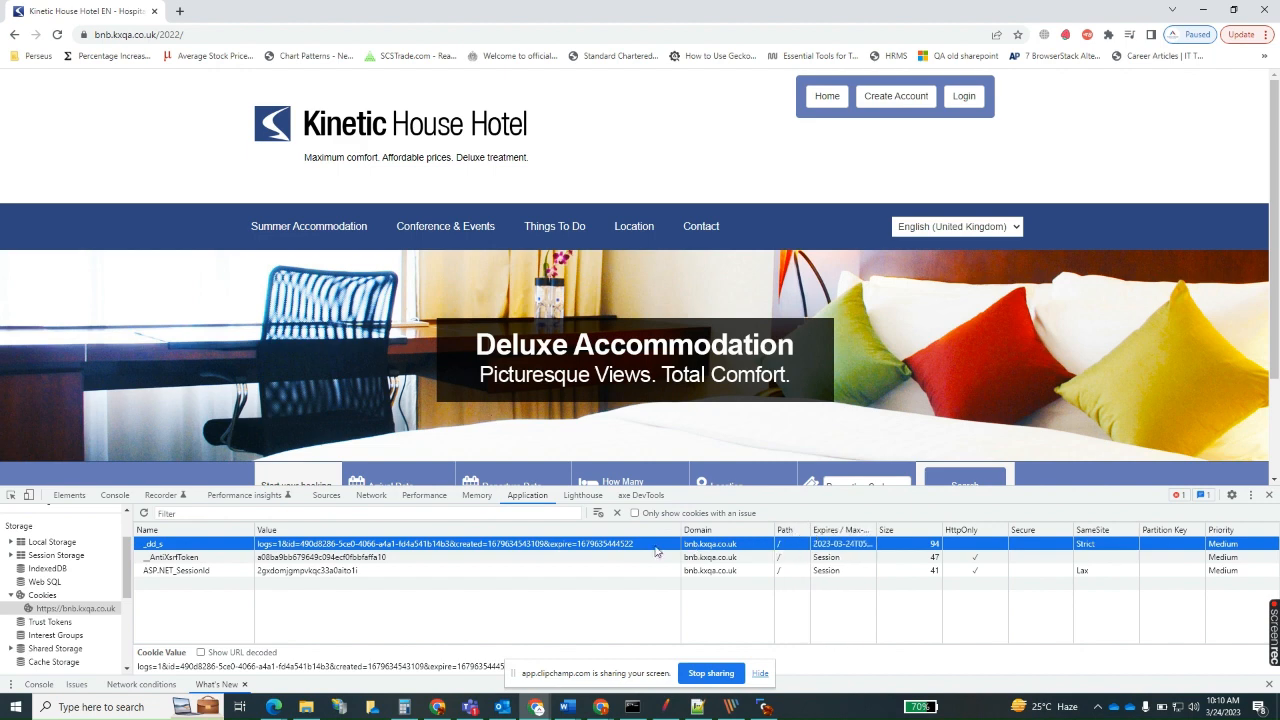
{"action": "left_click", "coordinate": [316, 557]}
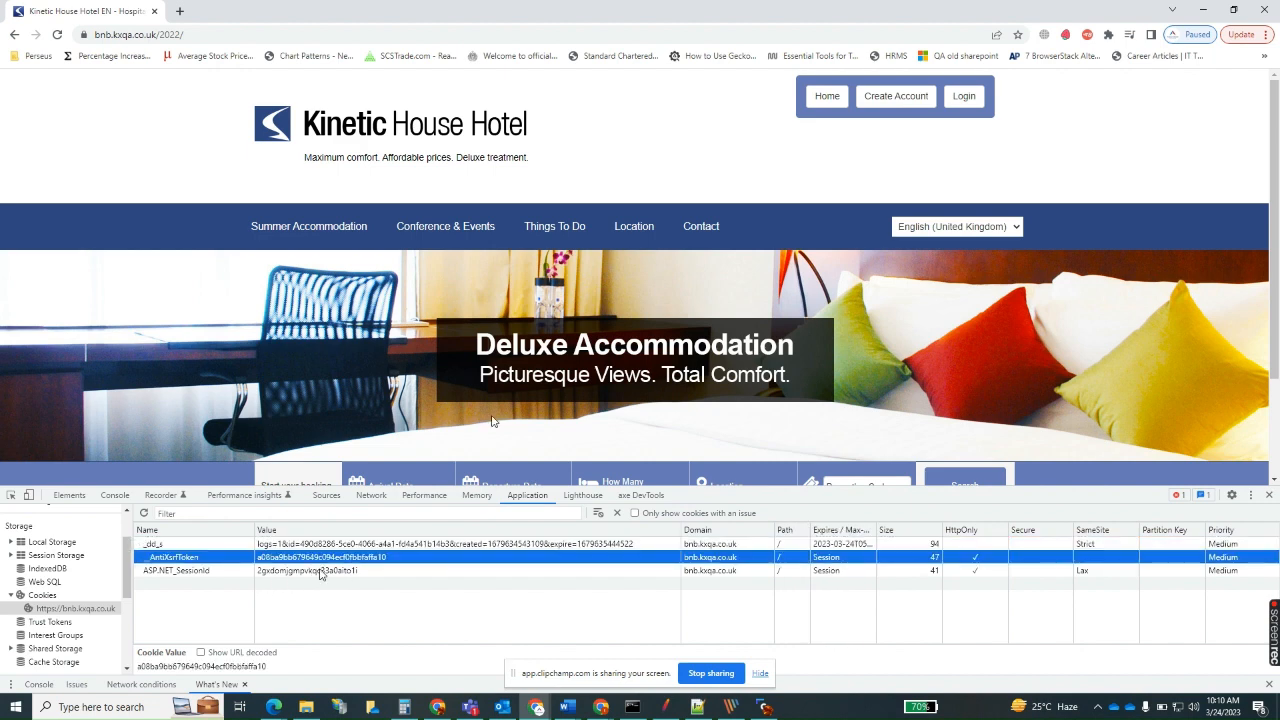
Step: Compare the values of the ASP.NET_SessionId and __AntiXsrfToken cookies stored for the hotel site
{"action": "left_click", "coordinate": [320, 571]}
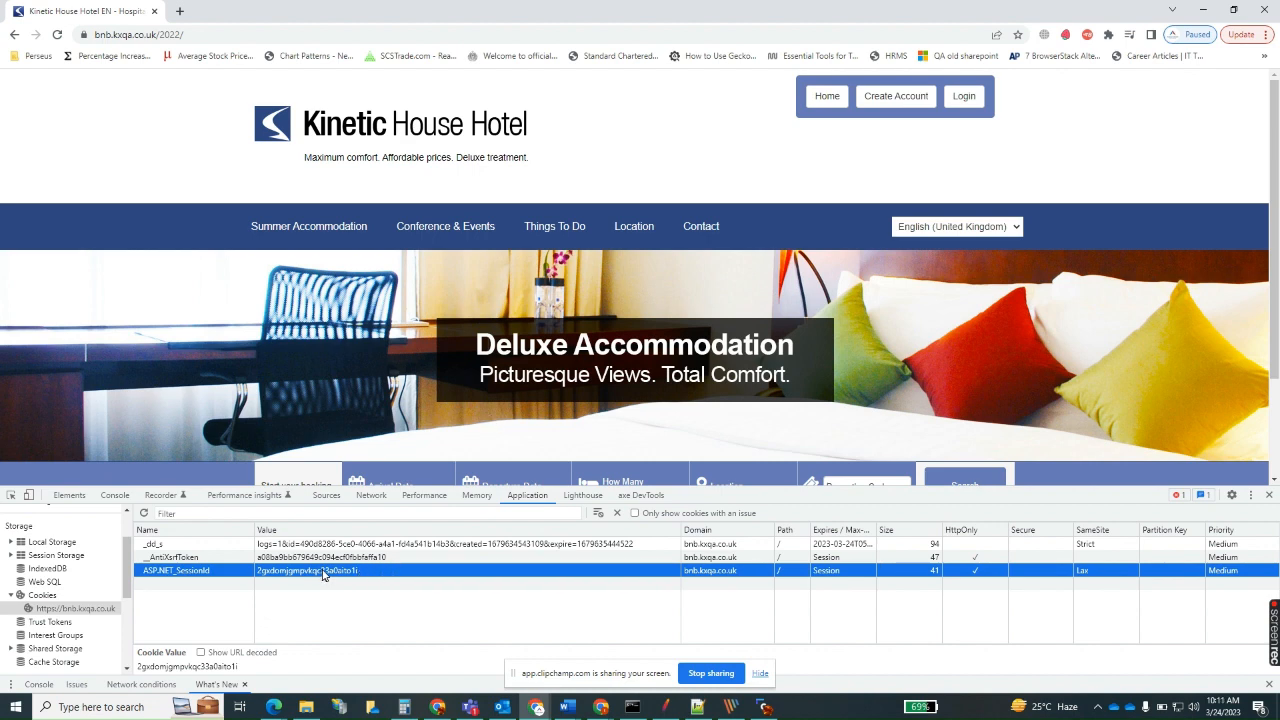
{"action": "left_click", "coordinate": [390, 561]}
{"action": "left_click", "coordinate": [397, 572]}
{"action": "left_click", "coordinate": [352, 558]}
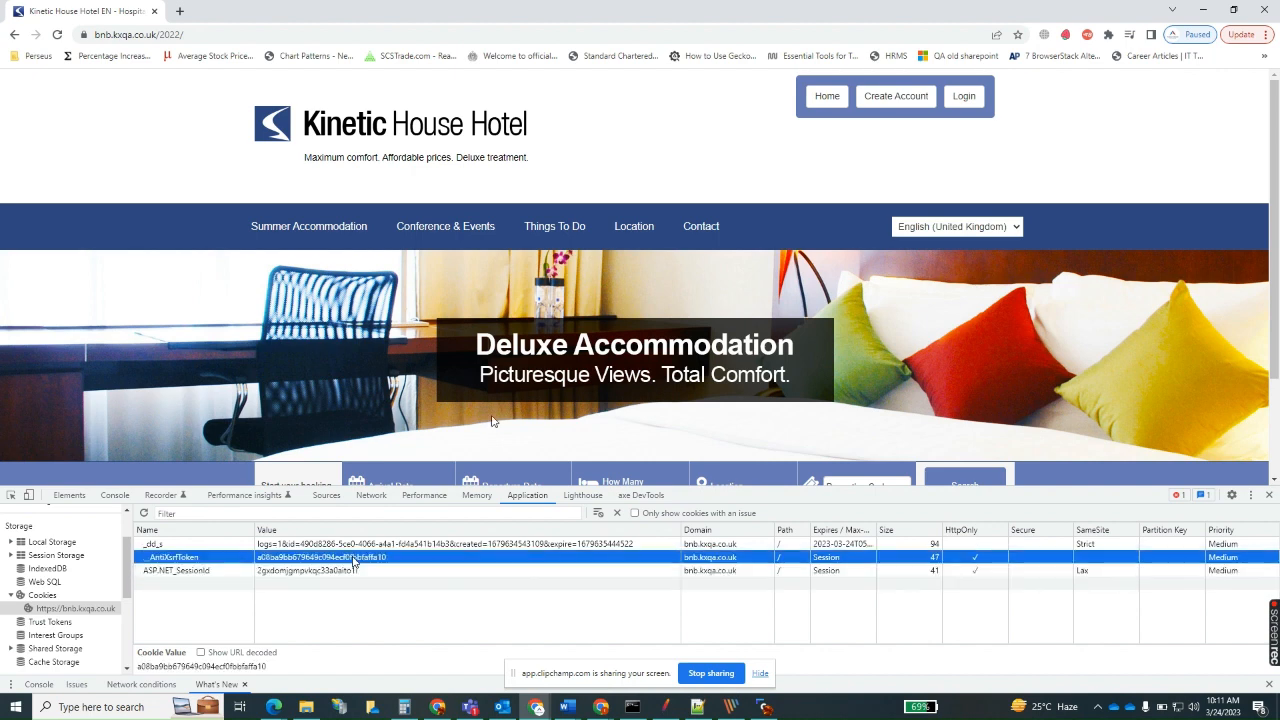
{"action": "left_click", "coordinate": [358, 571]}
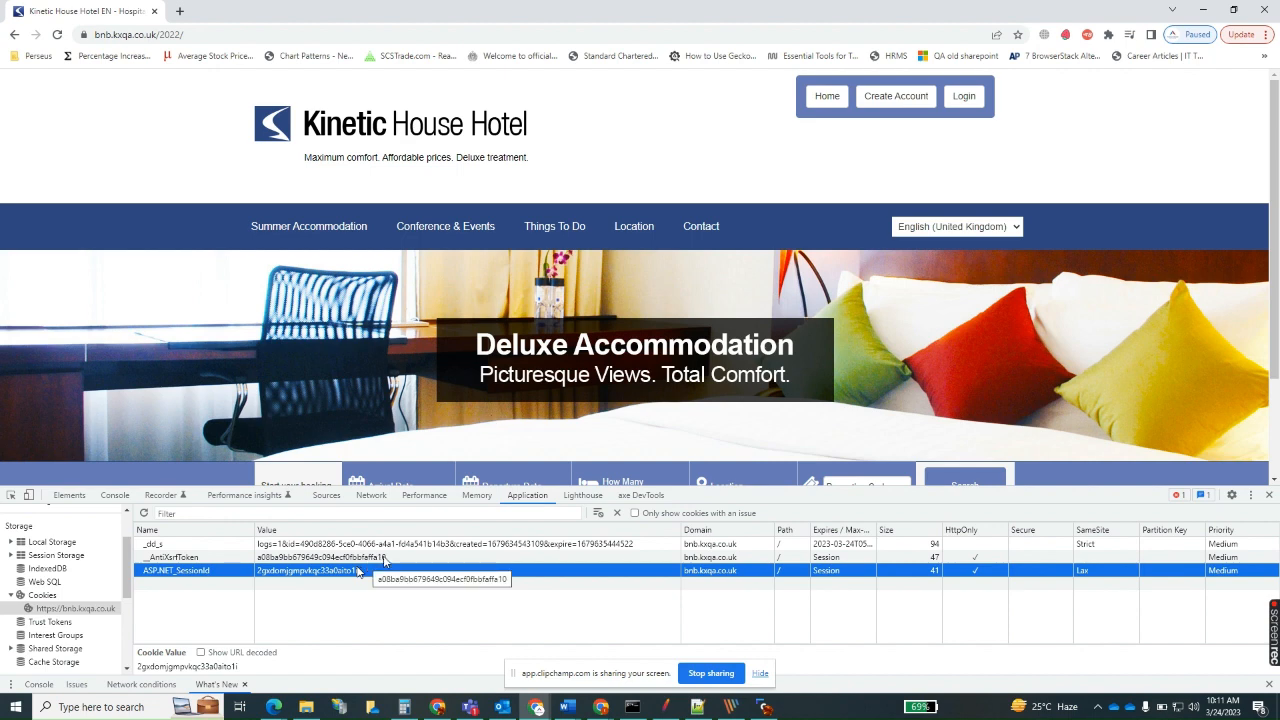
{"action": "left_click", "coordinate": [384, 558]}
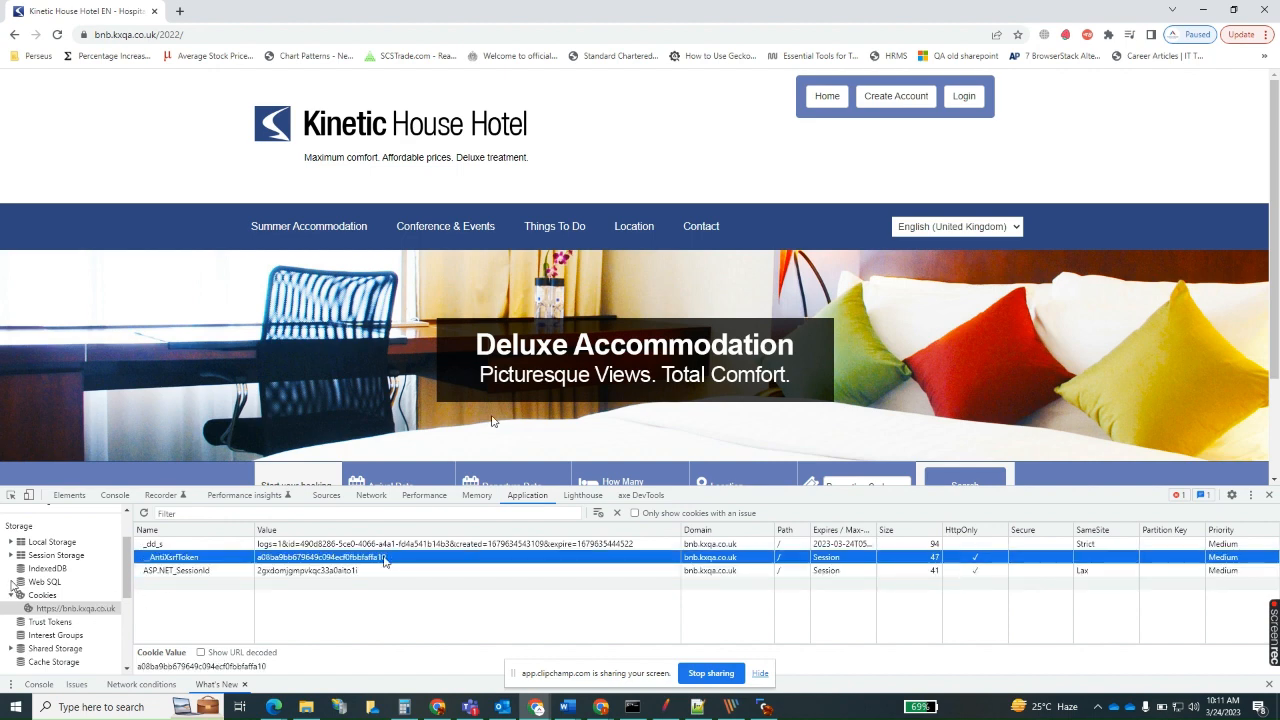
{"action": "left_click", "coordinate": [340, 570]}
{"action": "left_click", "coordinate": [347, 558]}
{"action": "left_click", "coordinate": [349, 571]}
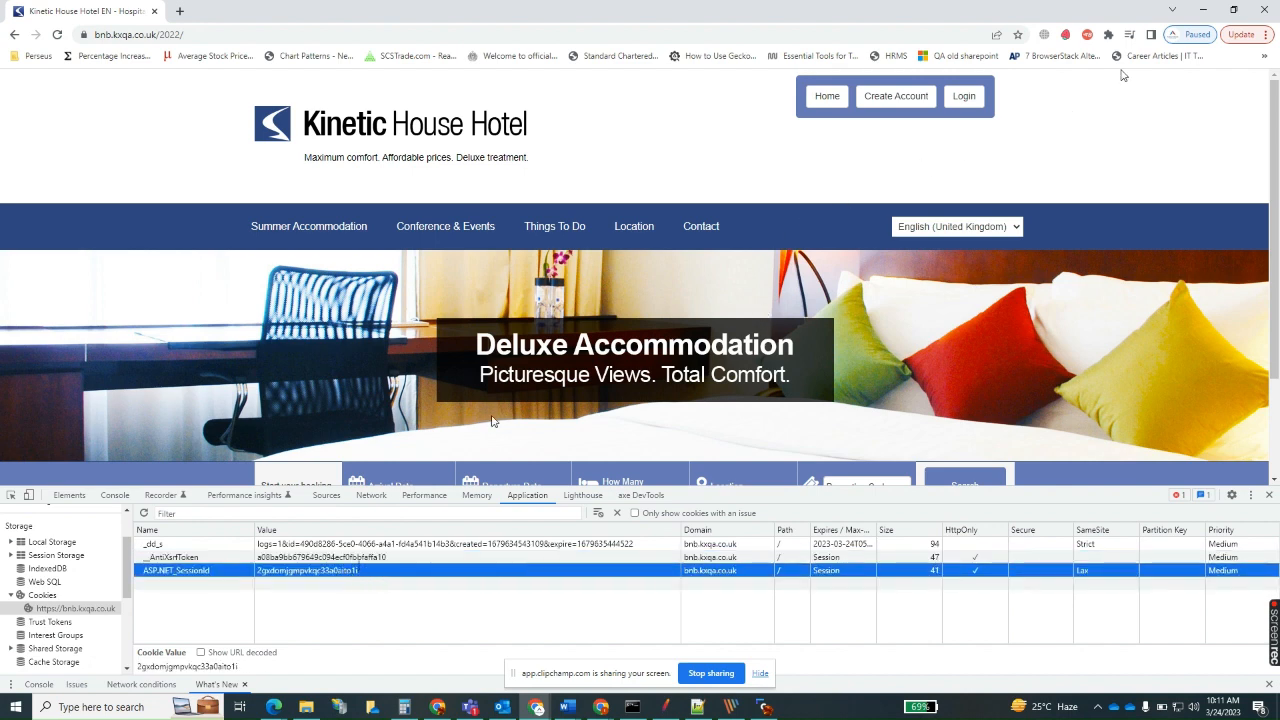
Step: Minimize the browser to return to JMeter and look through the UserLogin, ManageStay and MyDetails requests in the Test controller
{"action": "left_click", "coordinate": [1205, 9]}
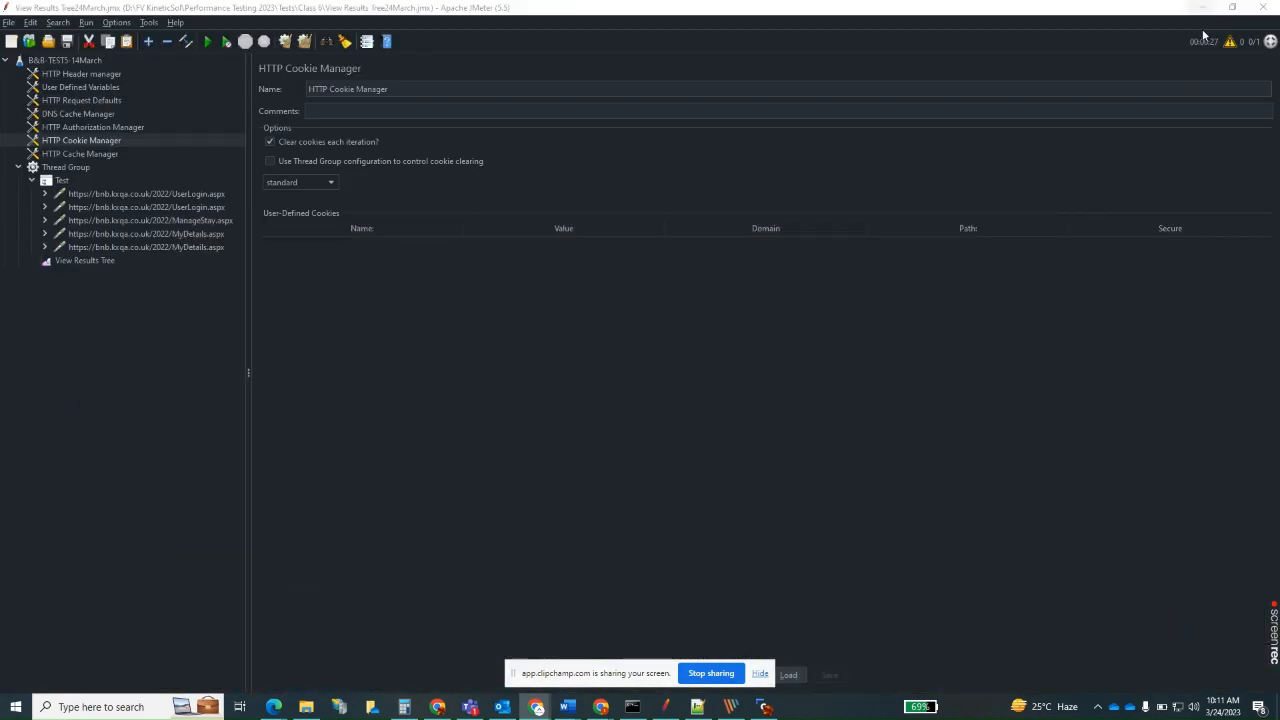
{"action": "left_click", "coordinate": [140, 206]}
{"action": "left_click", "coordinate": [141, 220]}
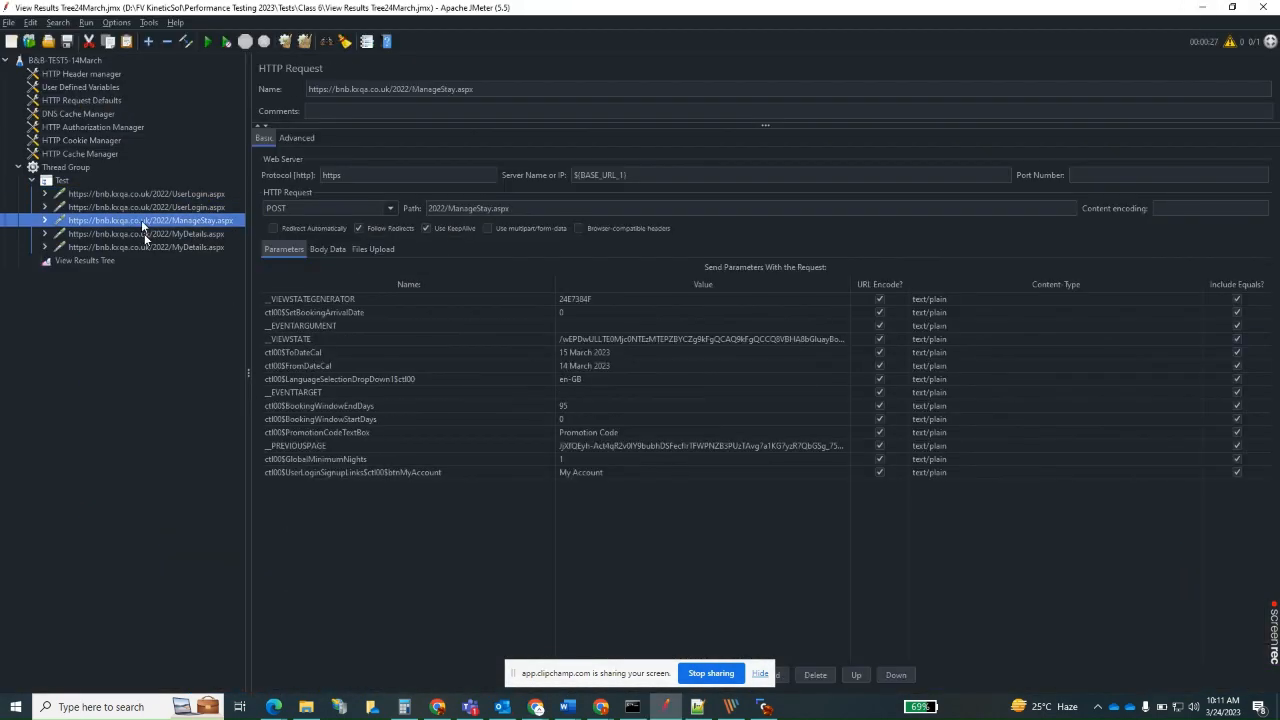
{"action": "left_click", "coordinate": [145, 233]}
{"action": "left_click", "coordinate": [150, 247]}
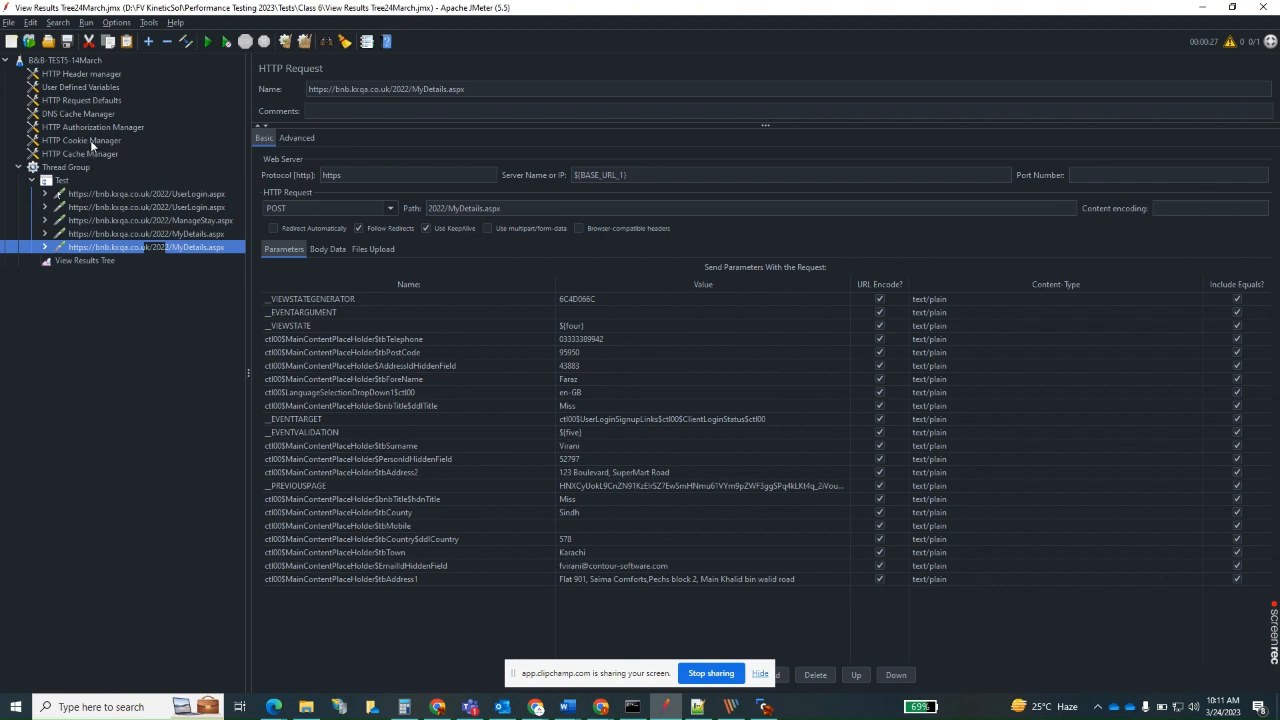
Step: Disable the HTTP Cookie Manager element in the test plan
{"action": "left_click", "coordinate": [91, 142]}
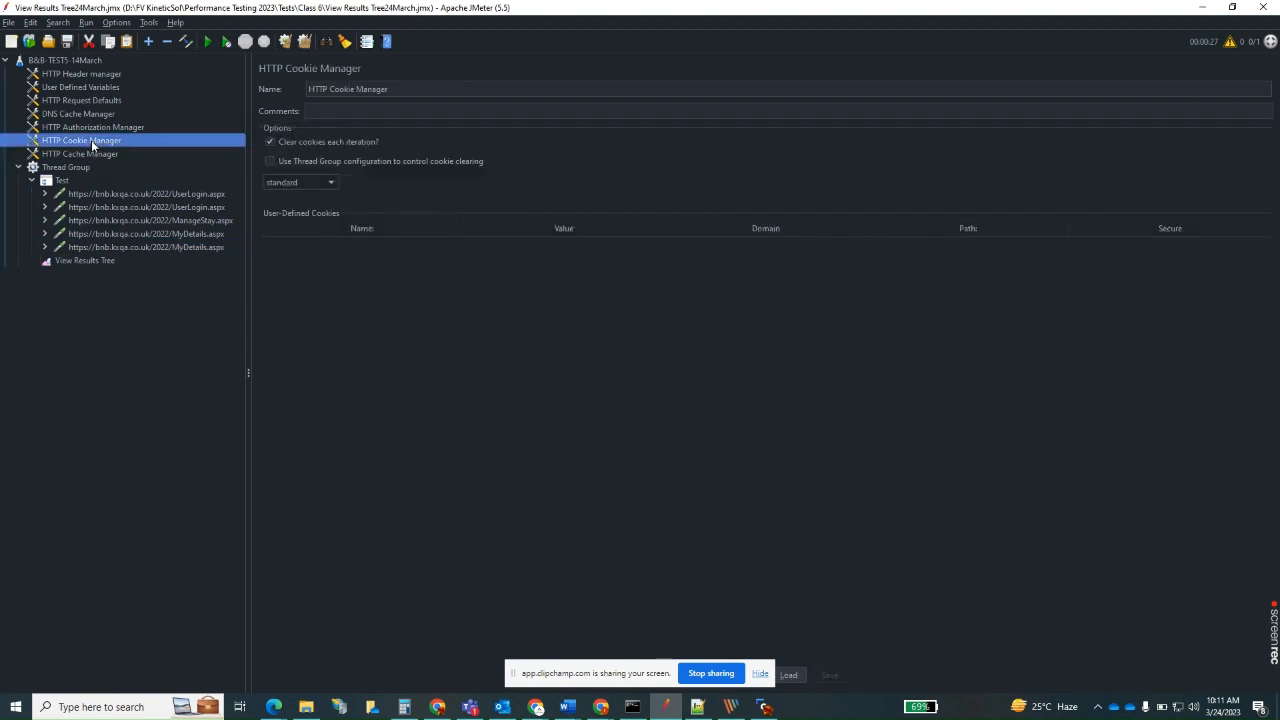
{"action": "right_click", "coordinate": [92, 145]}
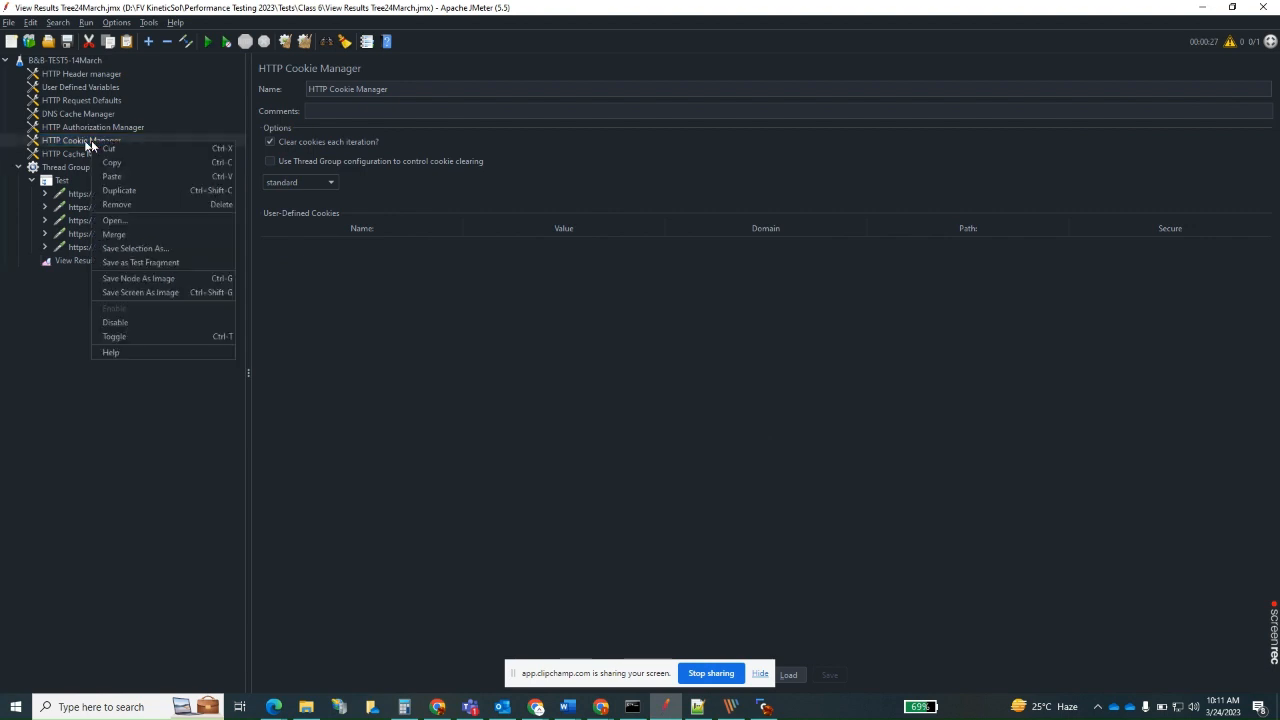
{"action": "left_click", "coordinate": [114, 322]}
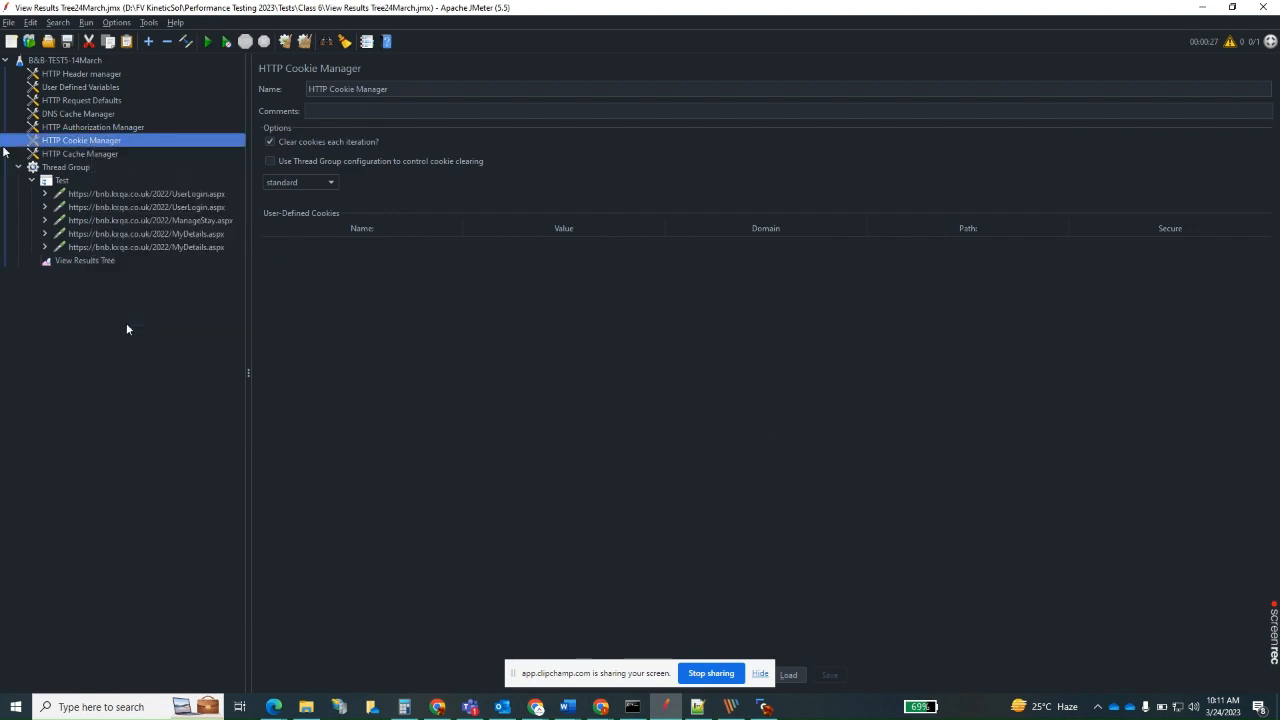
{"action": "left_click", "coordinate": [72, 154]}
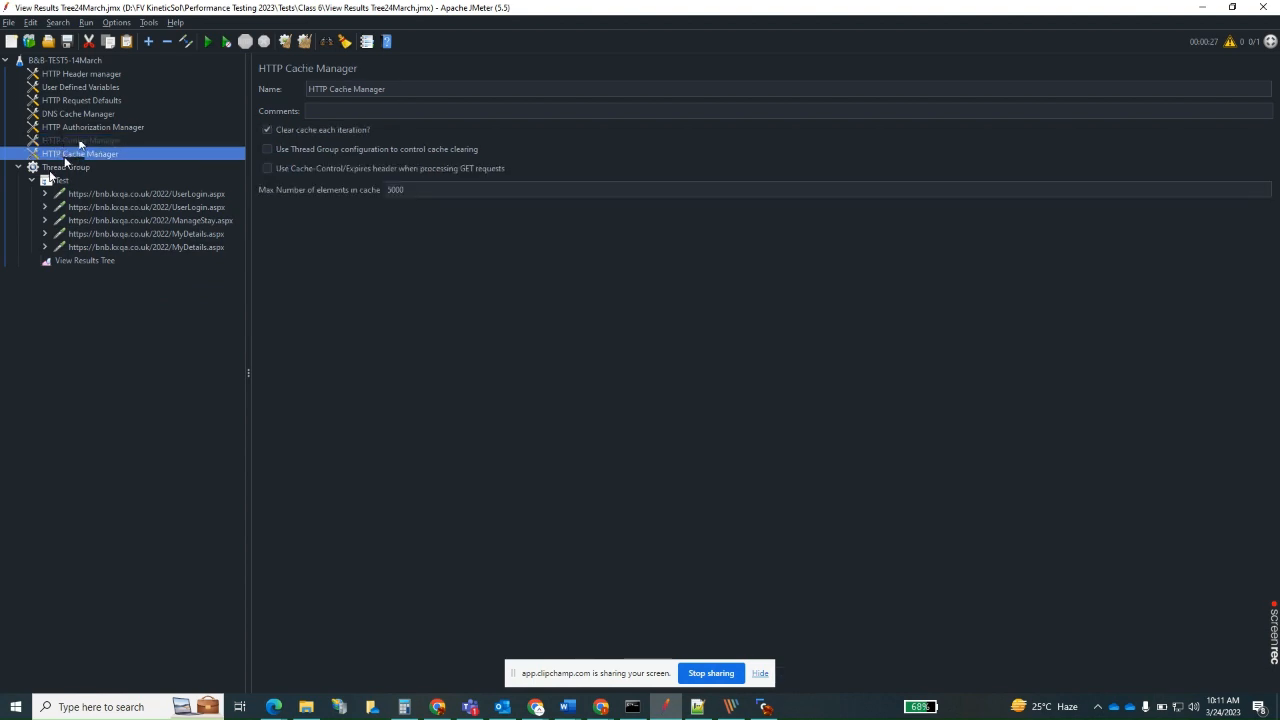
Step: Run the test plan and open the View Results Tree listener
{"action": "left_click", "coordinate": [65, 168]}
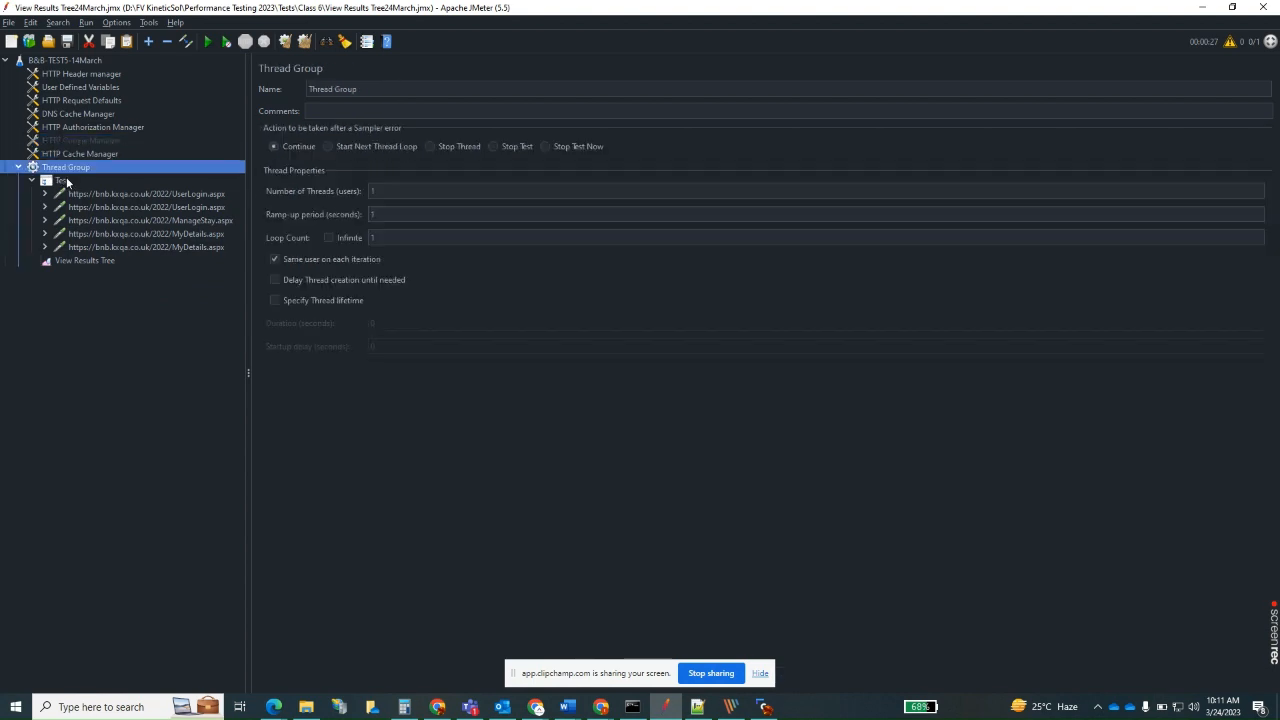
{"action": "left_click", "coordinate": [208, 42]}
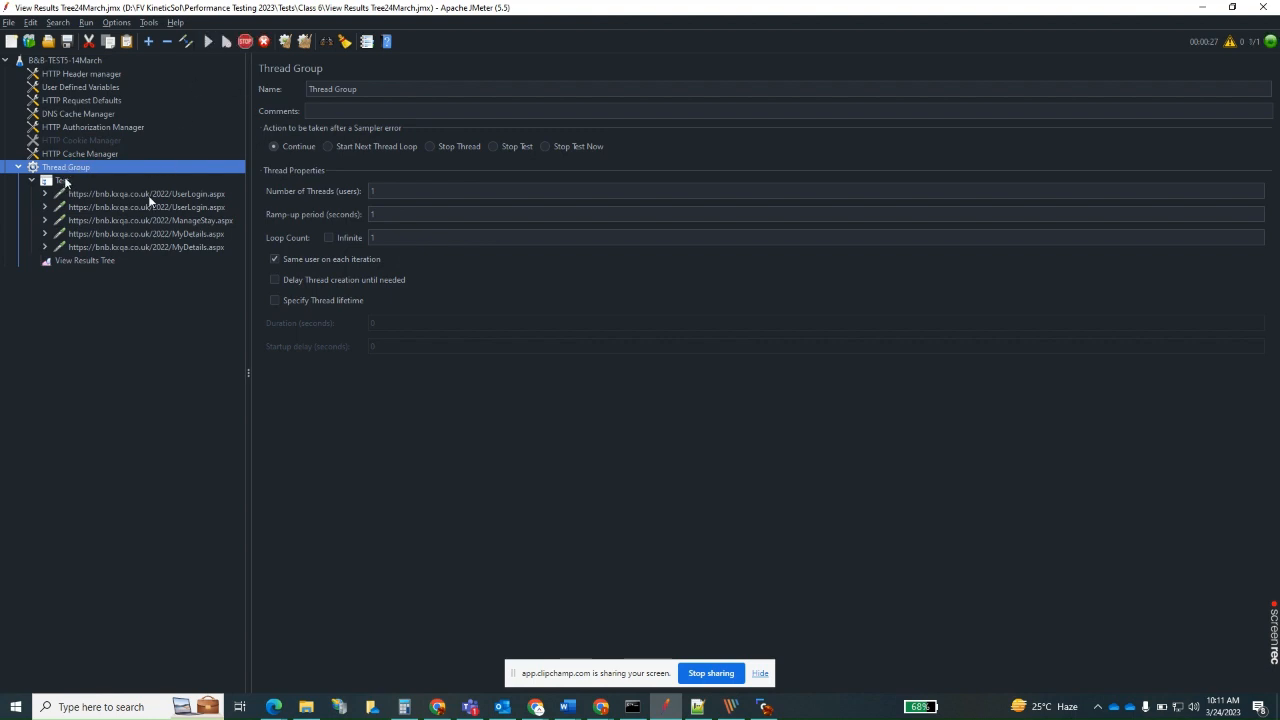
{"action": "left_click", "coordinate": [104, 261]}
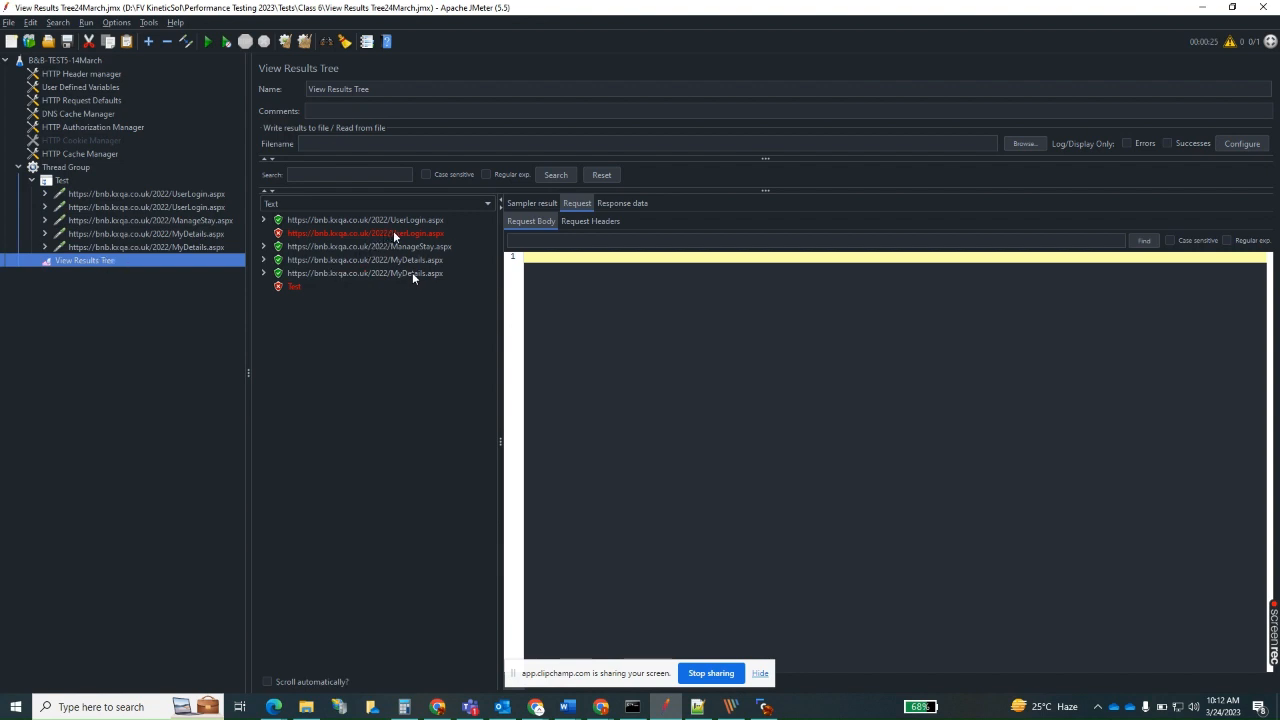
Step: Examine the request body and request headers of the second UserLogin.aspx sample in the results tree
{"action": "left_click", "coordinate": [395, 234]}
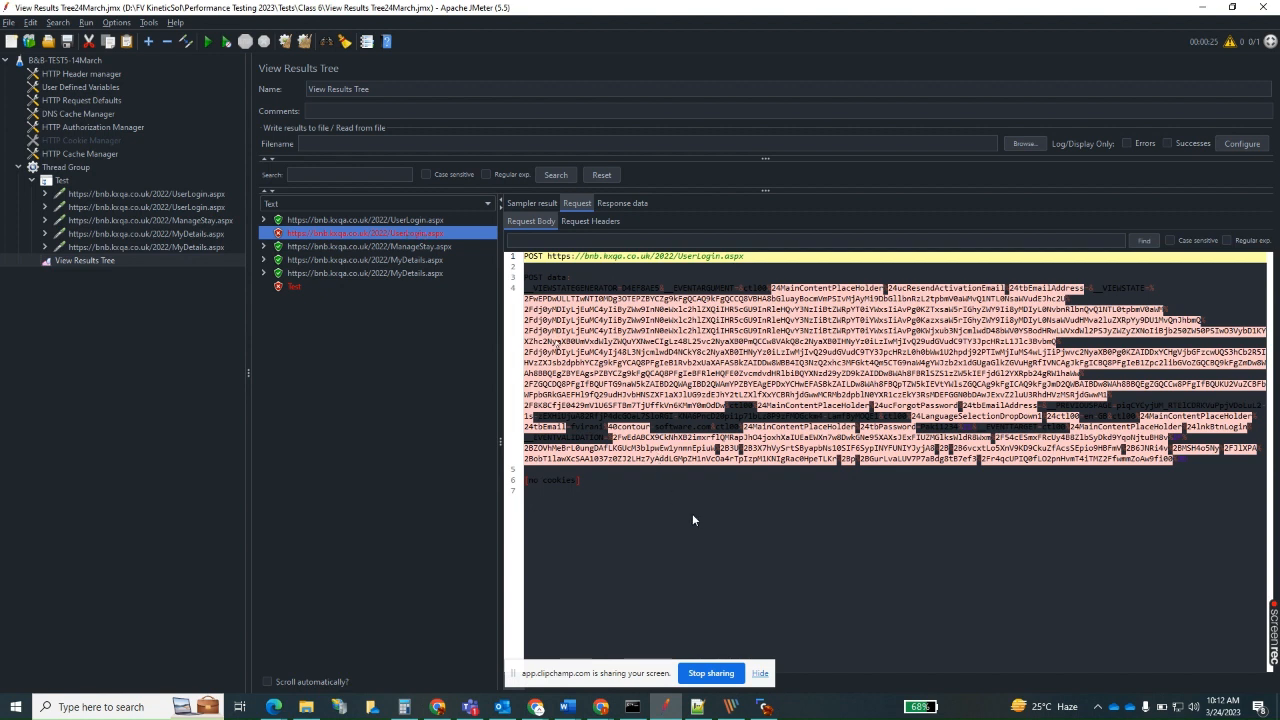
{"action": "left_click_drag", "start_coordinate": [692, 513], "coordinate": [508, 238]}
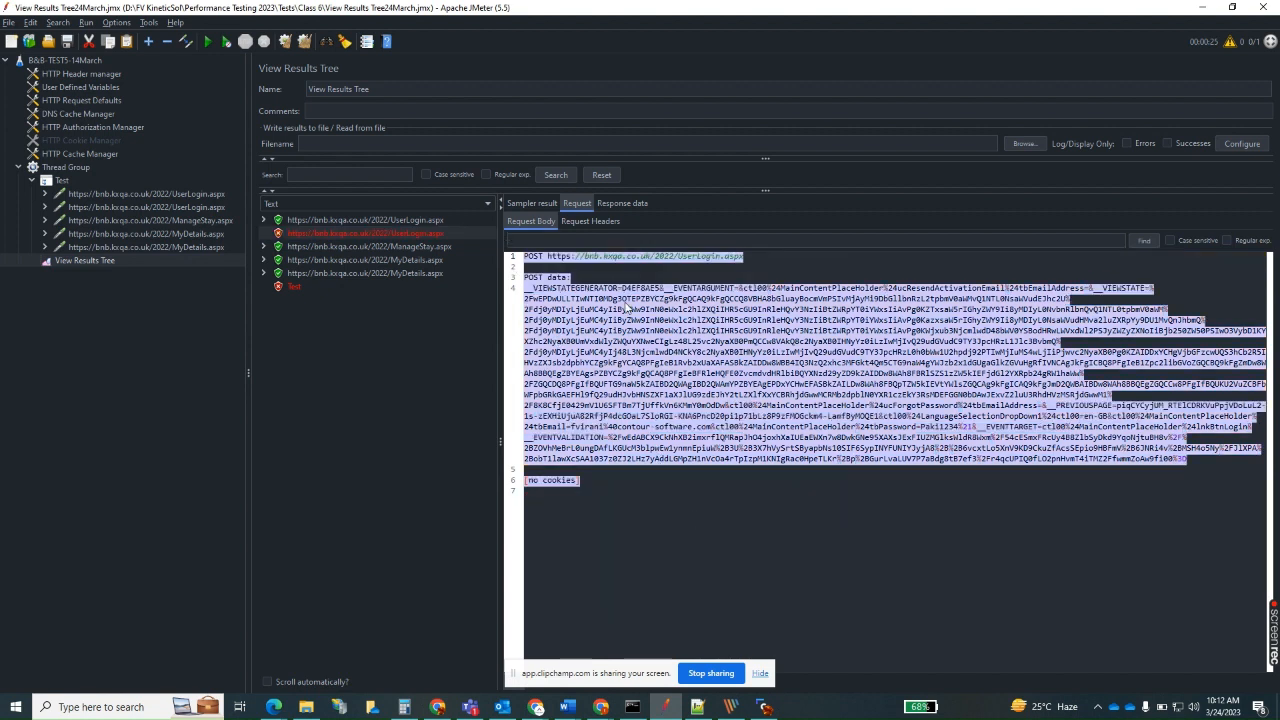
{"action": "left_click", "coordinate": [588, 222]}
Step: Examine the second UserLogin.aspx sample's response headers and response body, highlighting the text of the page's title element
{"action": "left_click", "coordinate": [601, 202]}
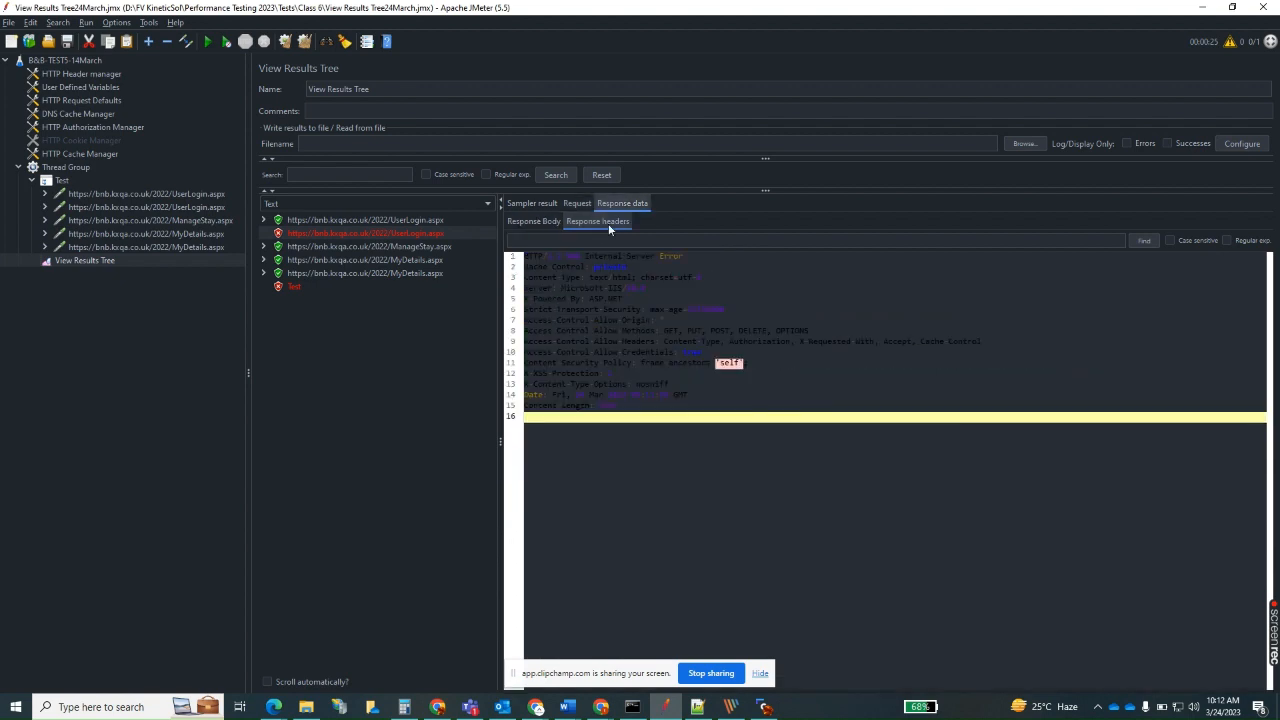
{"action": "left_click", "coordinate": [539, 222]}
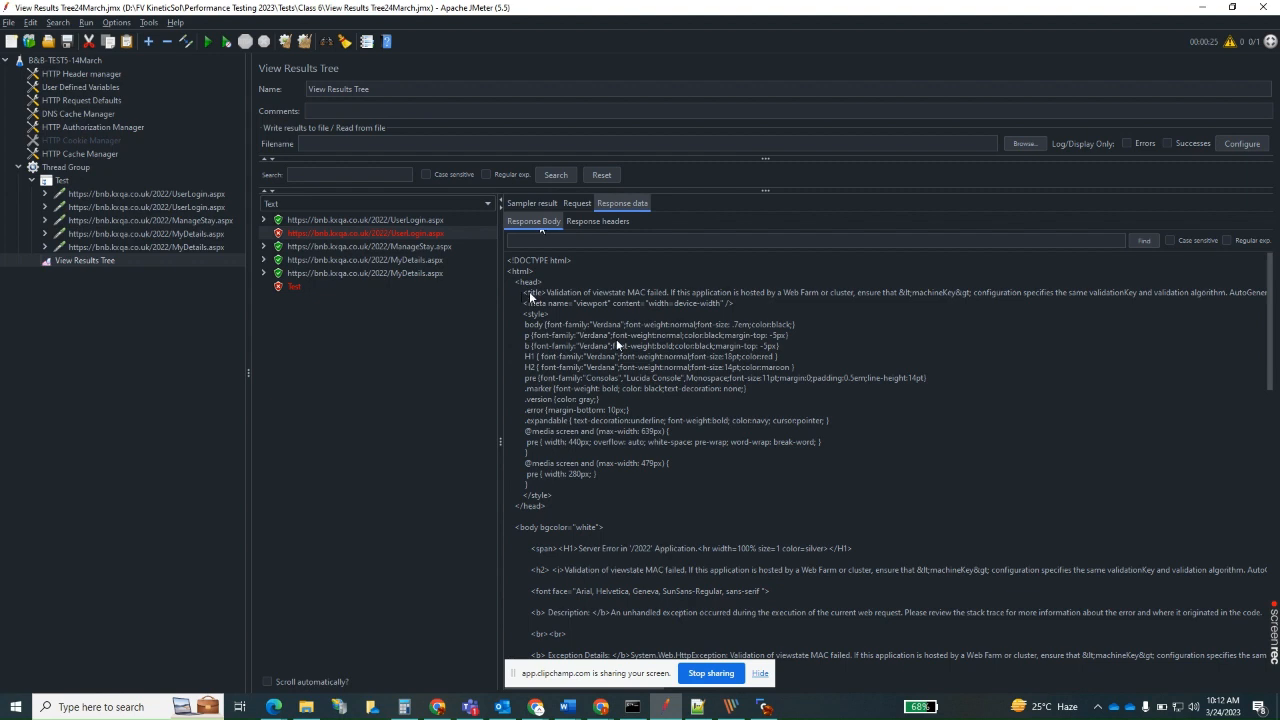
{"action": "left_click_drag", "start_coordinate": [522, 292], "coordinate": [783, 295]}
{"action": "left_click", "coordinate": [830, 326]}
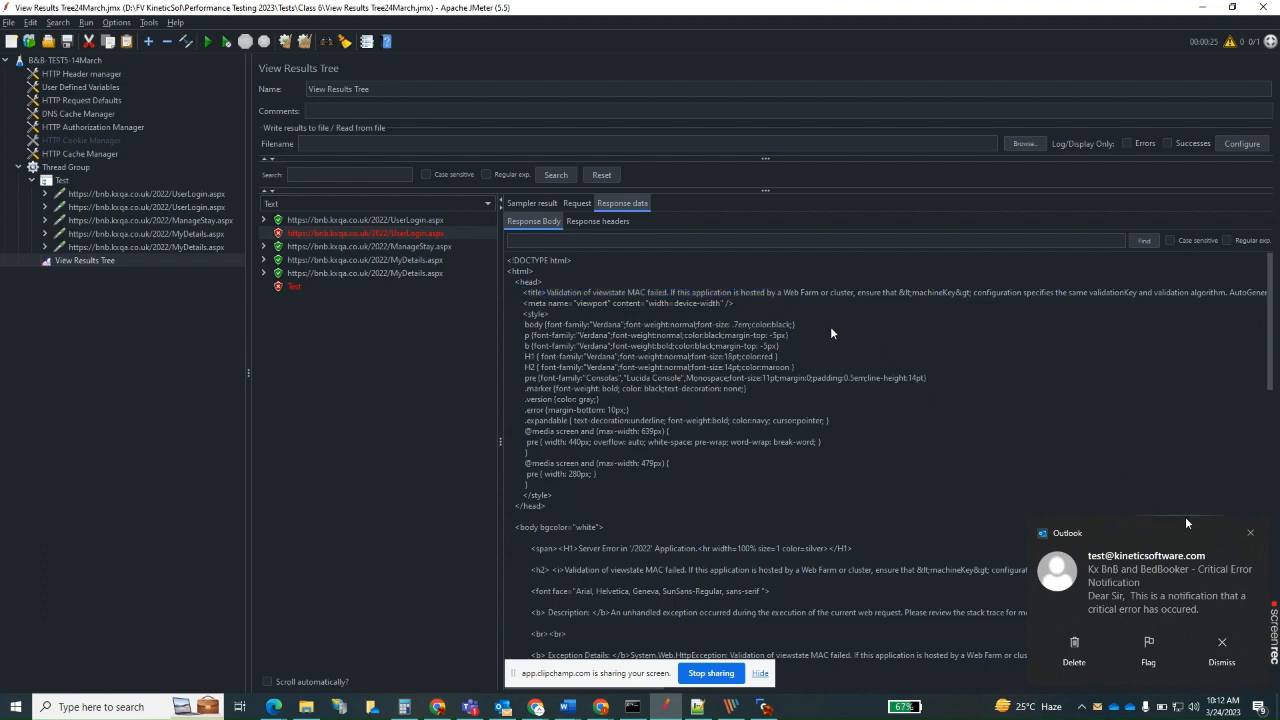
Step: Open the Critical Error Notification email in Outlook, read the exception details and close the message
{"action": "left_click", "coordinate": [1174, 598]}
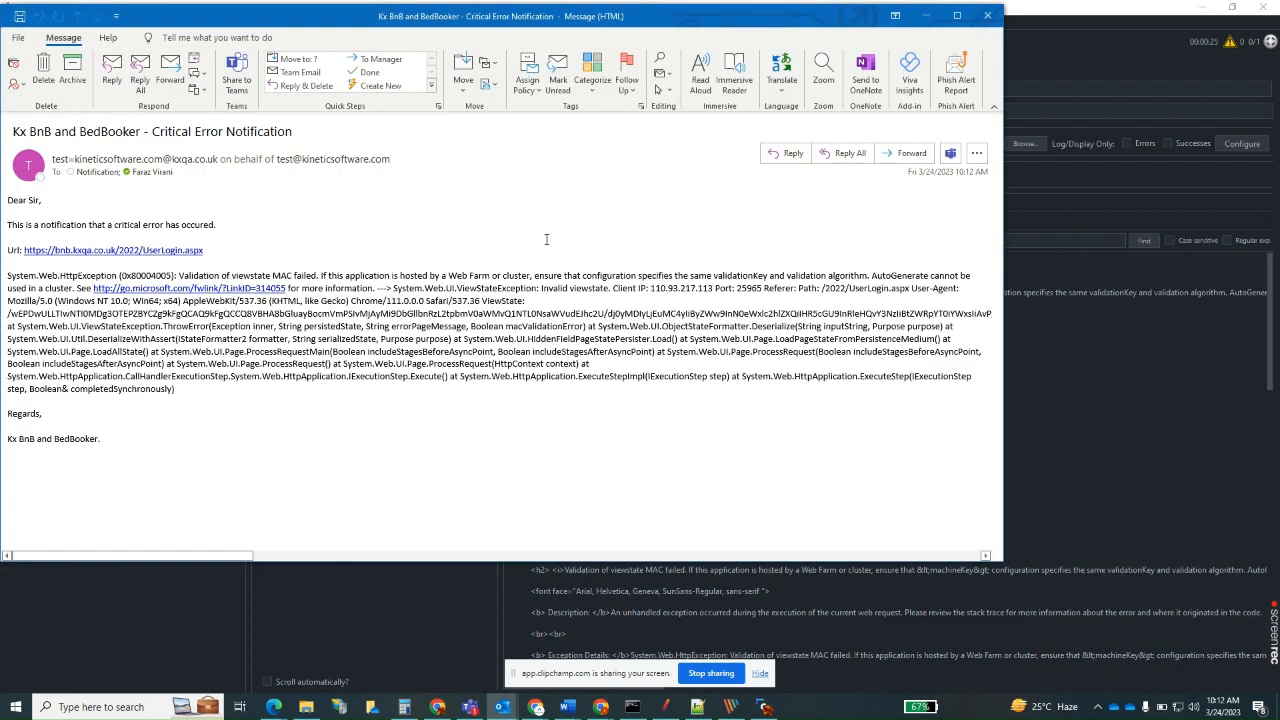
{"action": "left_click_drag", "start_coordinate": [552, 22], "coordinate": [702, 67]}
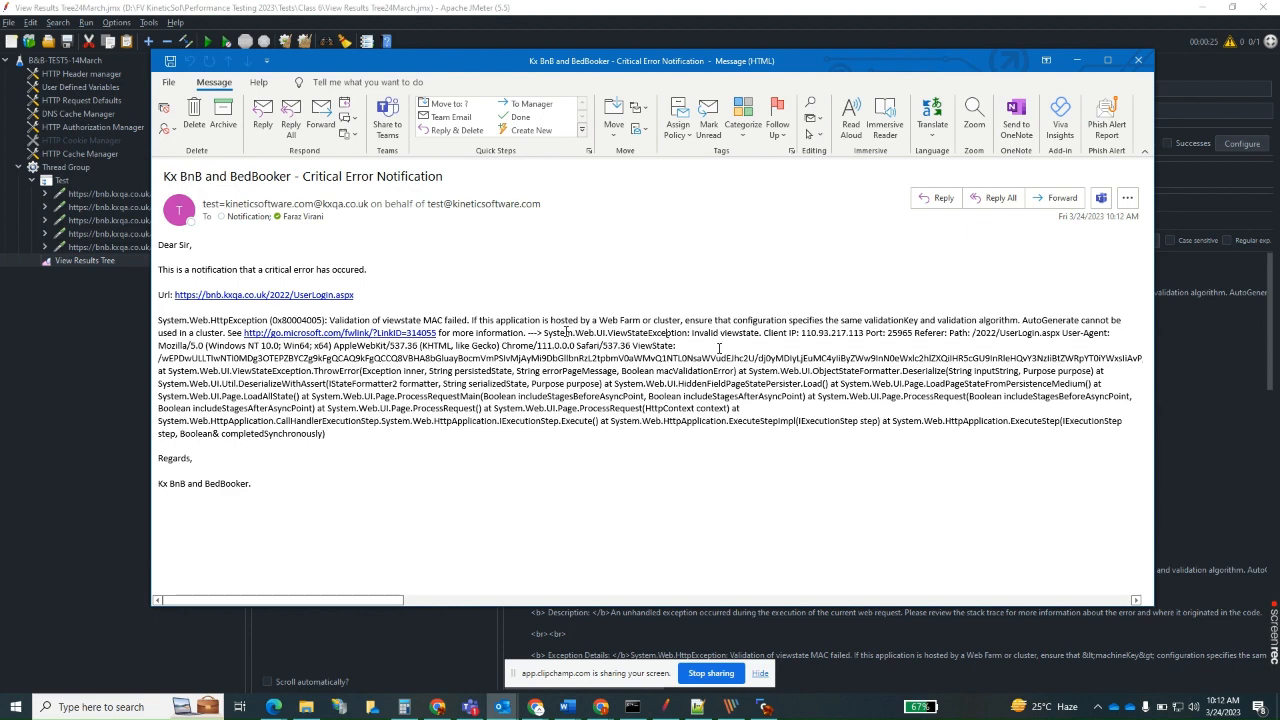
{"action": "left_click", "coordinate": [1138, 61]}
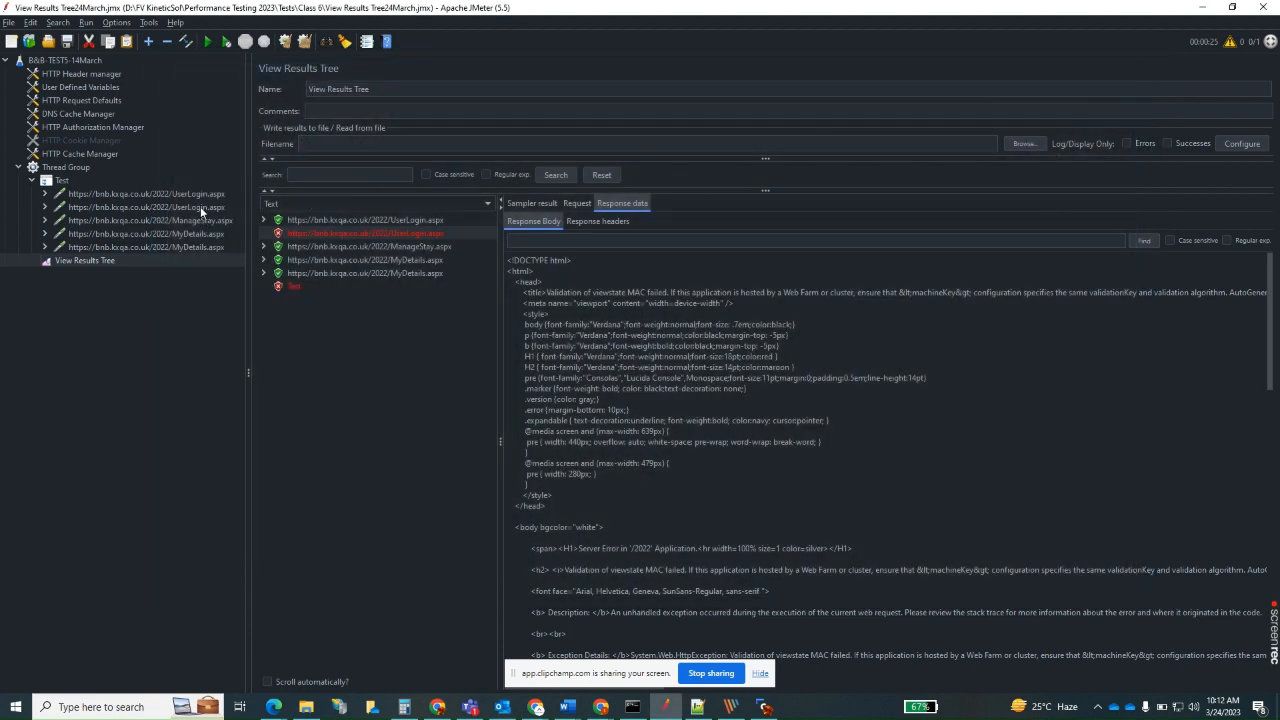
Step: Check the correlated __VIEWSTATE and __EVENTVALIDATION parameters in the second UserLogin.aspx request and __VIEWSTATE in the last MyDetails.aspx request
{"action": "left_click", "coordinate": [200, 210]}
{"action": "left_click", "coordinate": [584, 339]}
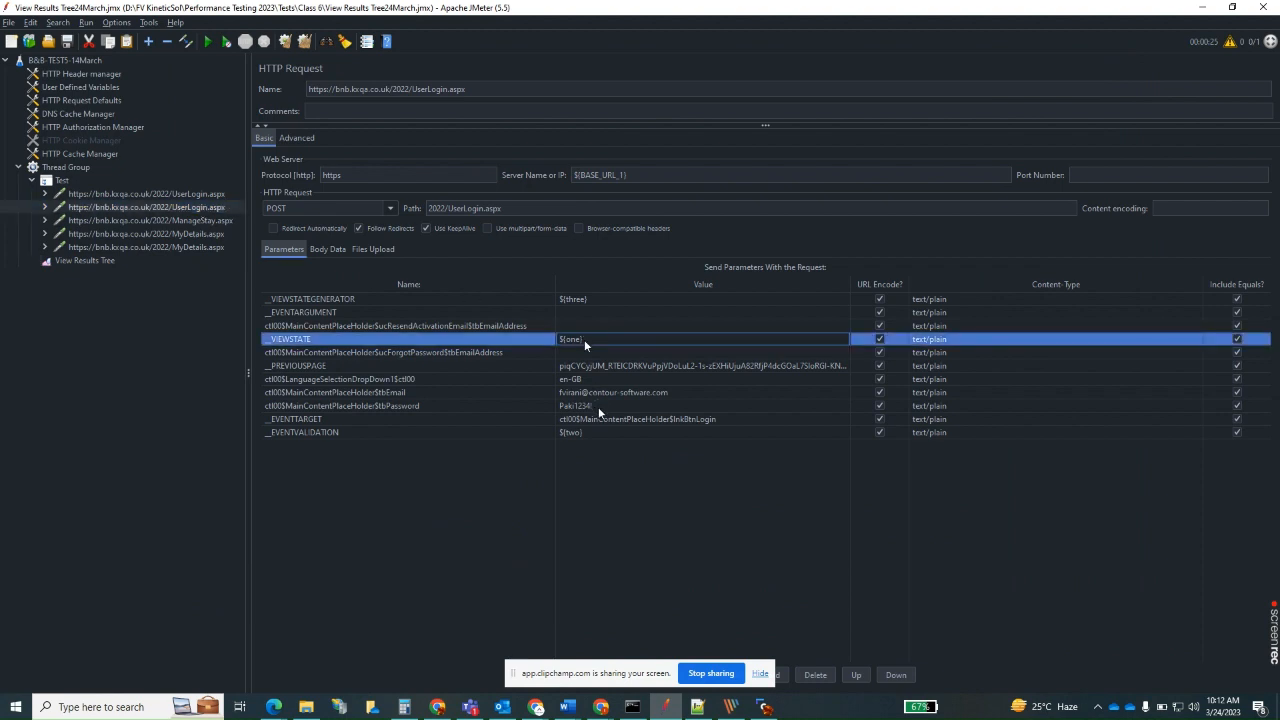
{"action": "left_click", "coordinate": [602, 430]}
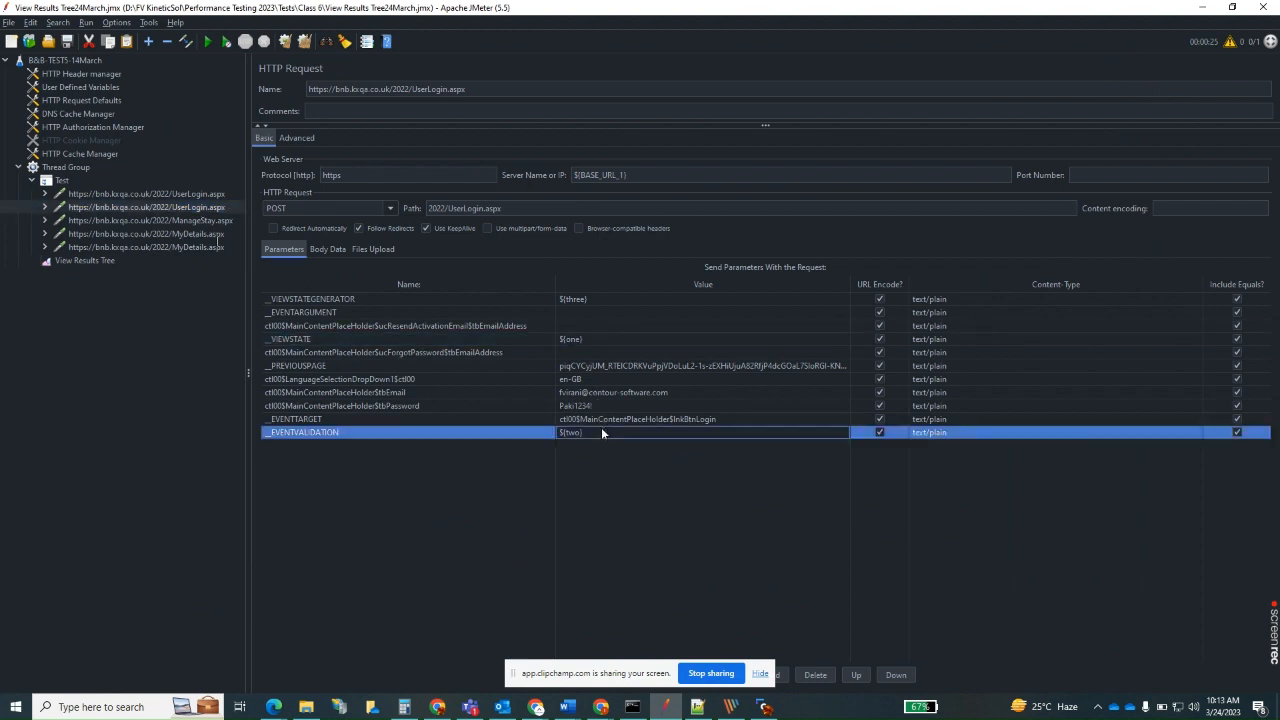
{"action": "left_click", "coordinate": [213, 248]}
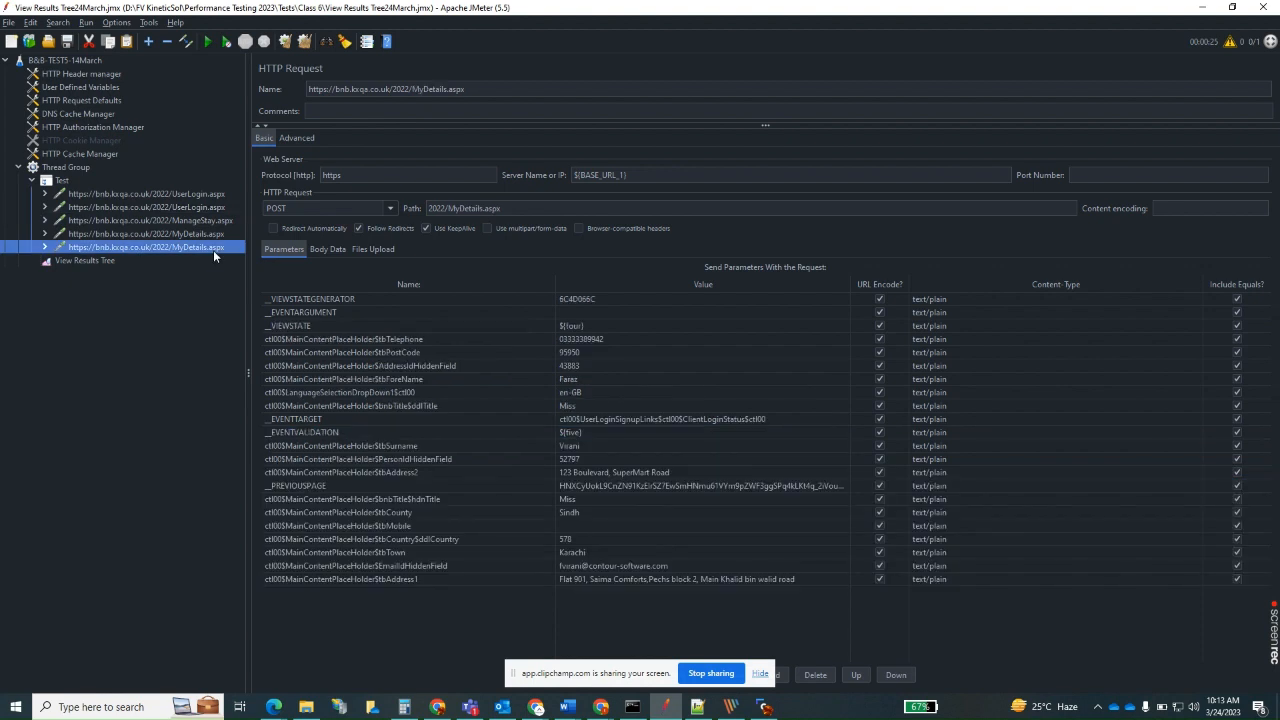
{"action": "left_click", "coordinate": [575, 326]}
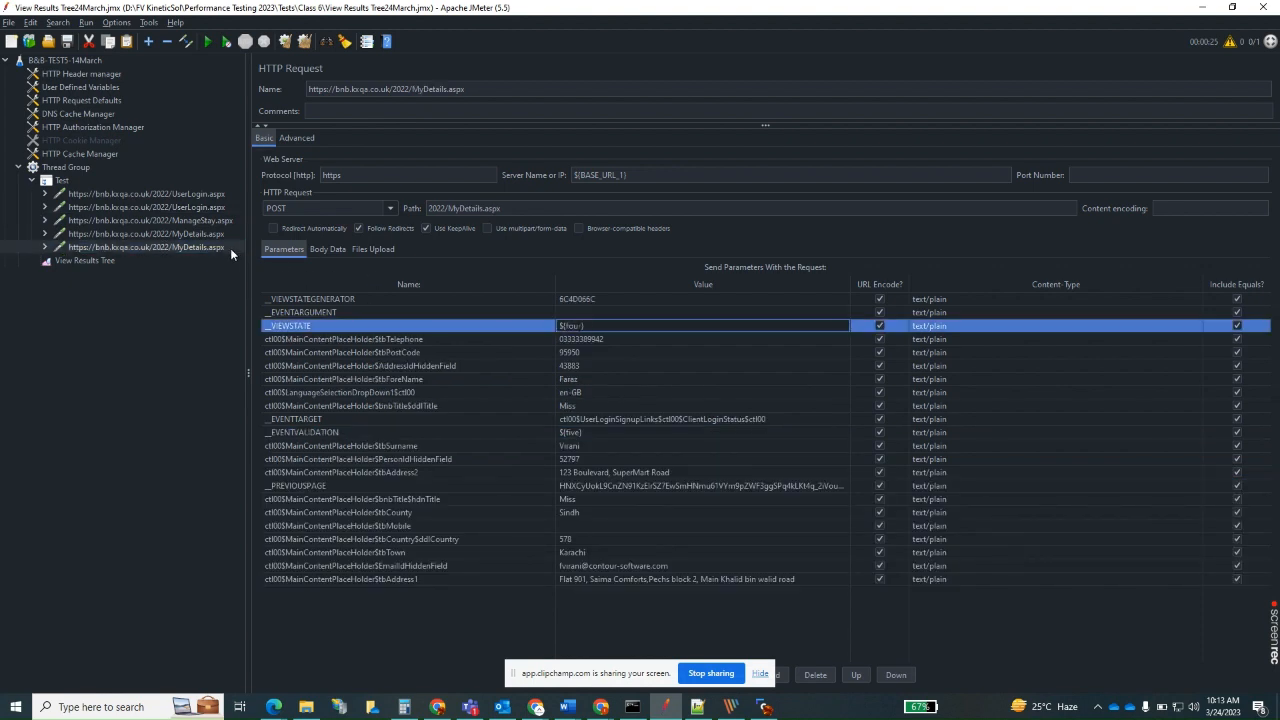
Step: Return to the View Results Tree and examine the response body and request headers of the first UserLogin.aspx sample
{"action": "left_click", "coordinate": [101, 258]}
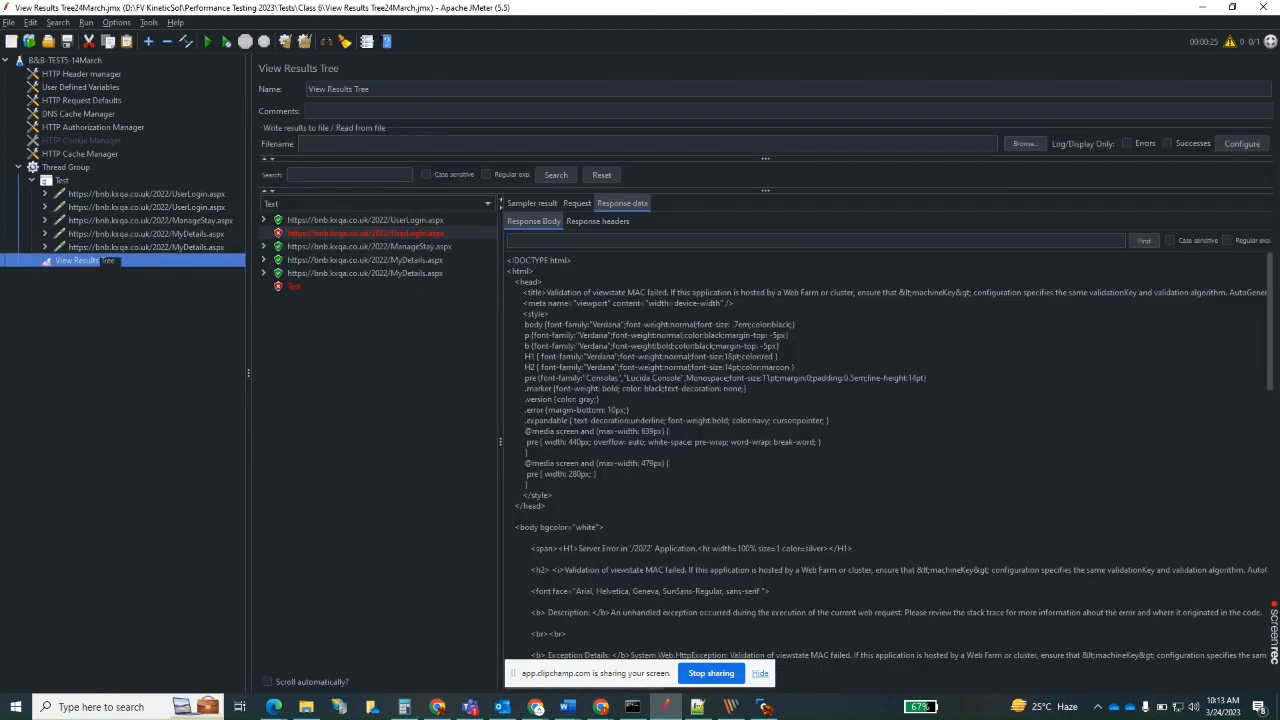
{"action": "left_click", "coordinate": [396, 234]}
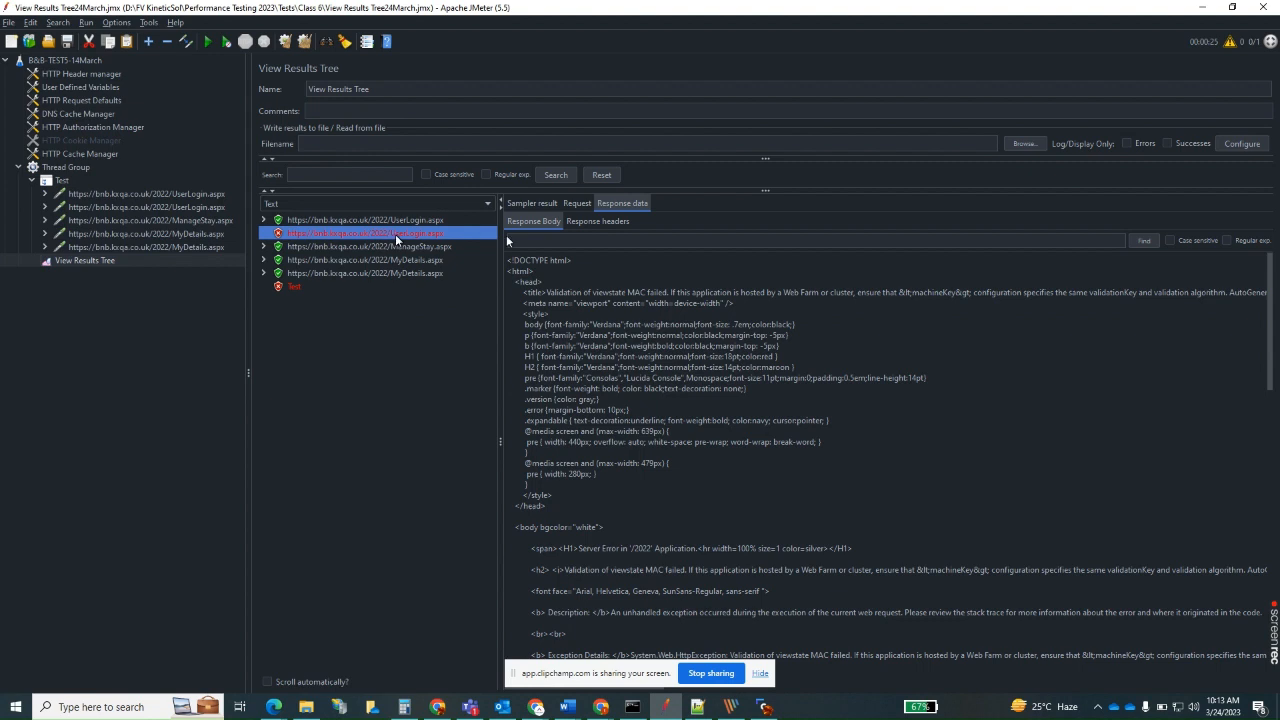
{"action": "left_click", "coordinate": [417, 220]}
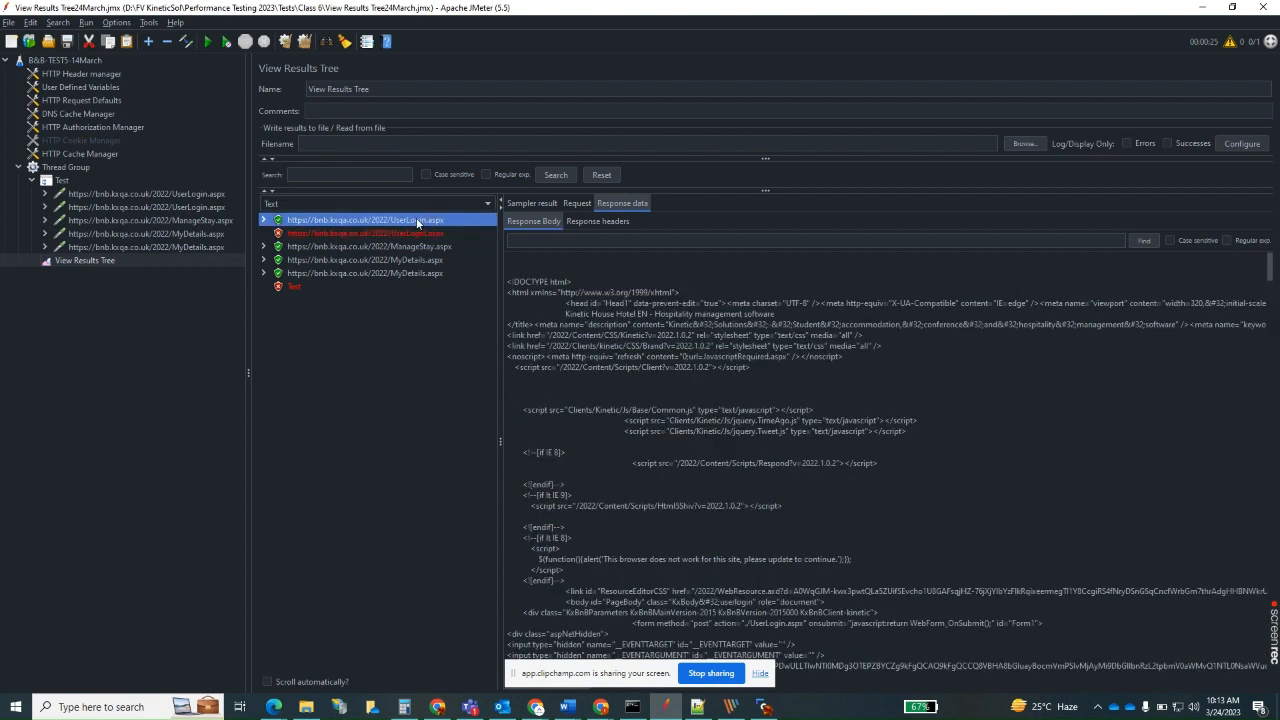
{"action": "left_click", "coordinate": [579, 205]}
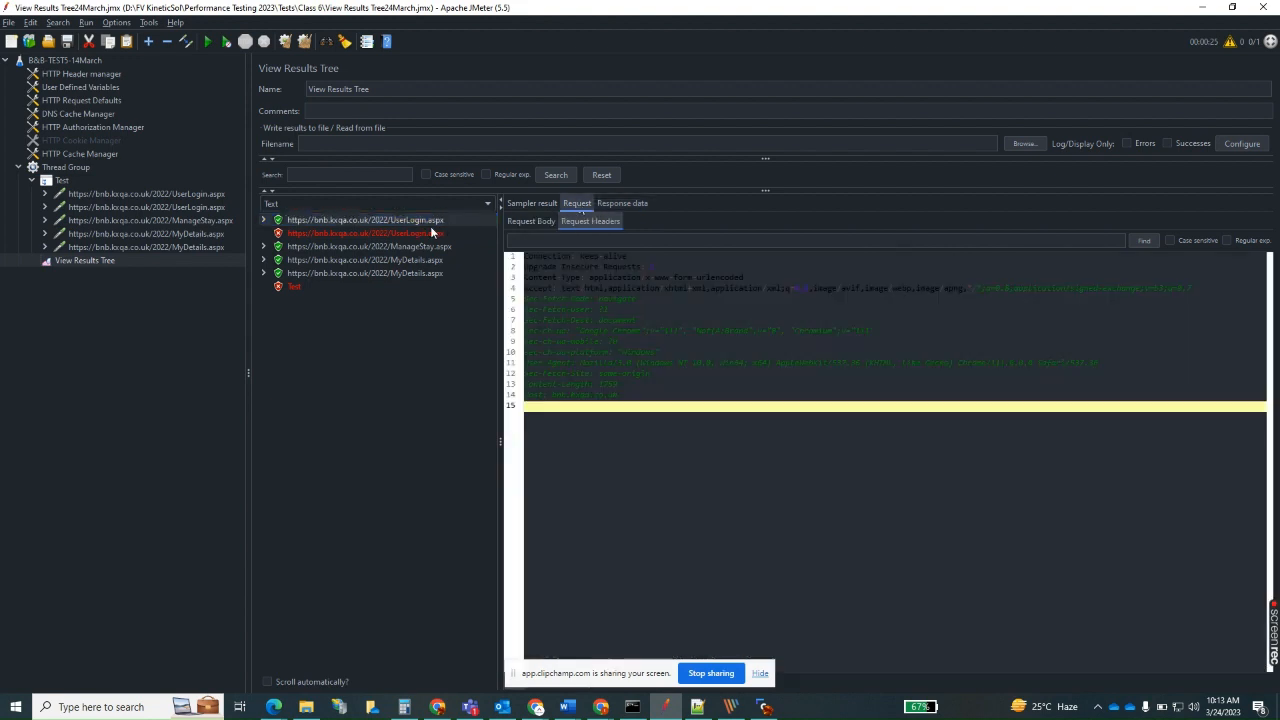
{"action": "left_click_drag", "start_coordinate": [614, 422], "coordinate": [510, 262]}
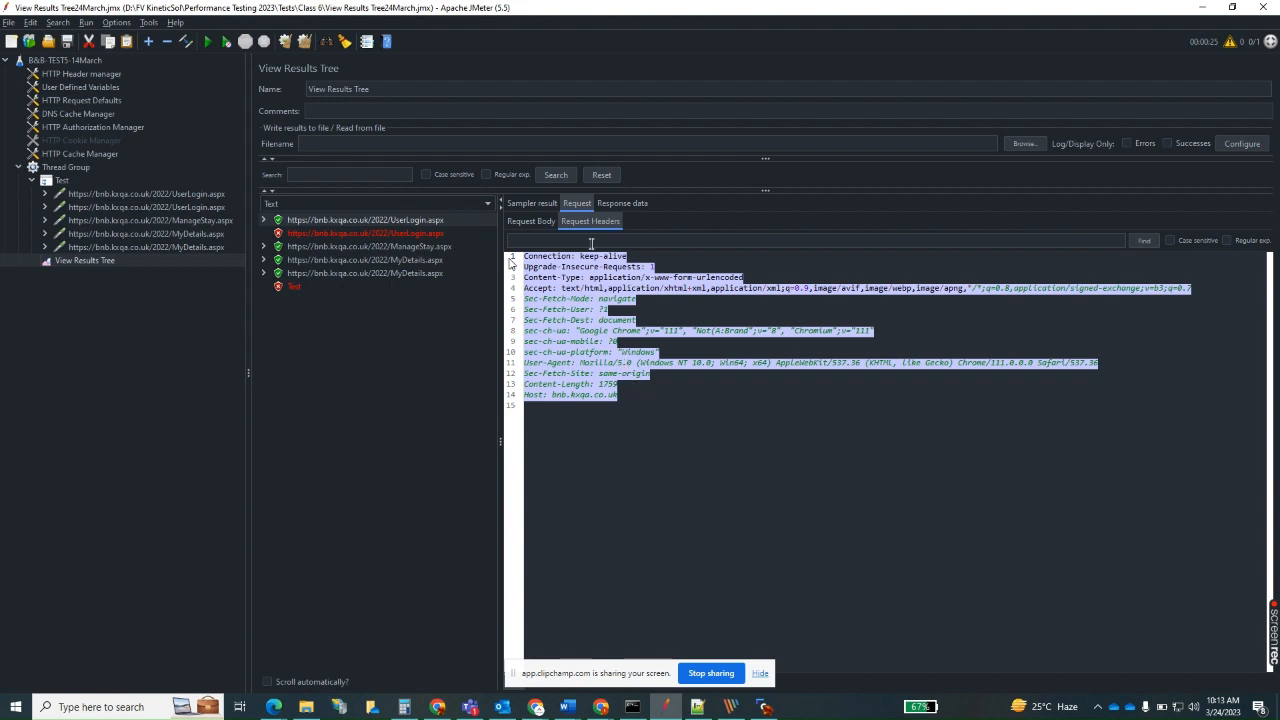
Step: Examine the first UserLogin.aspx sample's request body, highlighting the POST data and the cookie line
{"action": "left_click", "coordinate": [531, 221]}
{"action": "left_click_drag", "start_coordinate": [717, 491], "coordinate": [497, 247]}
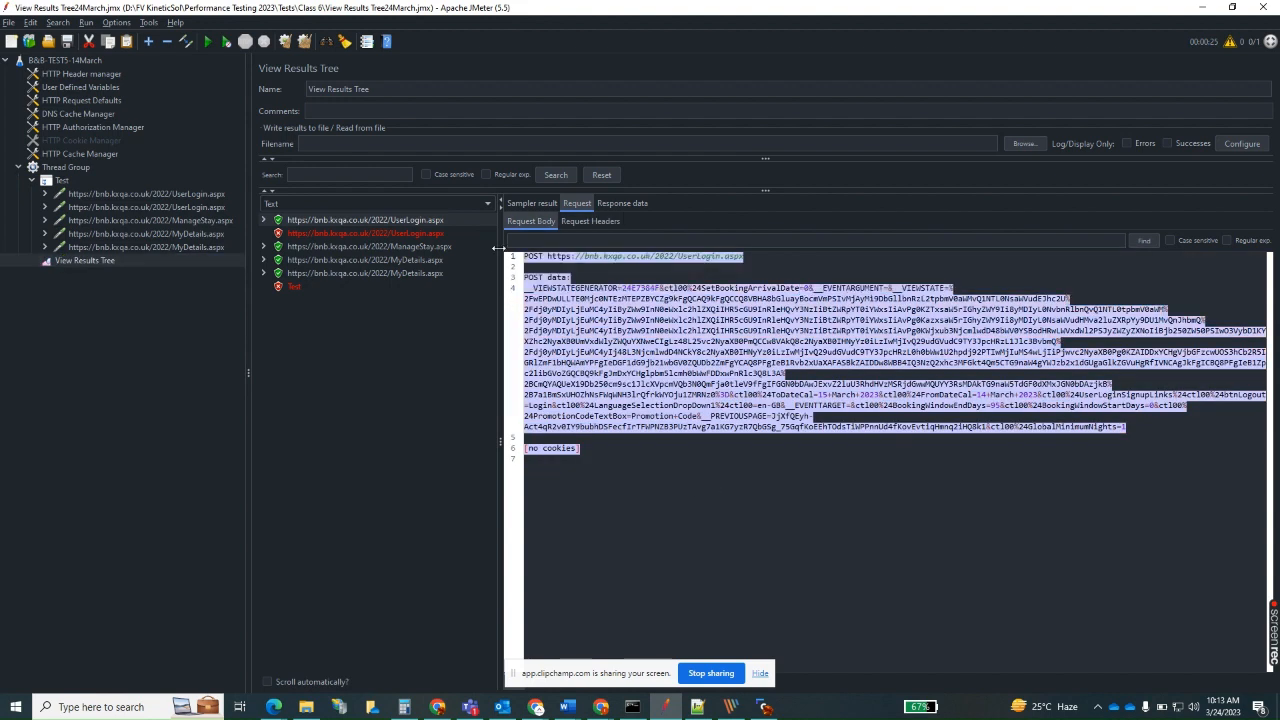
{"action": "left_click", "coordinate": [645, 470]}
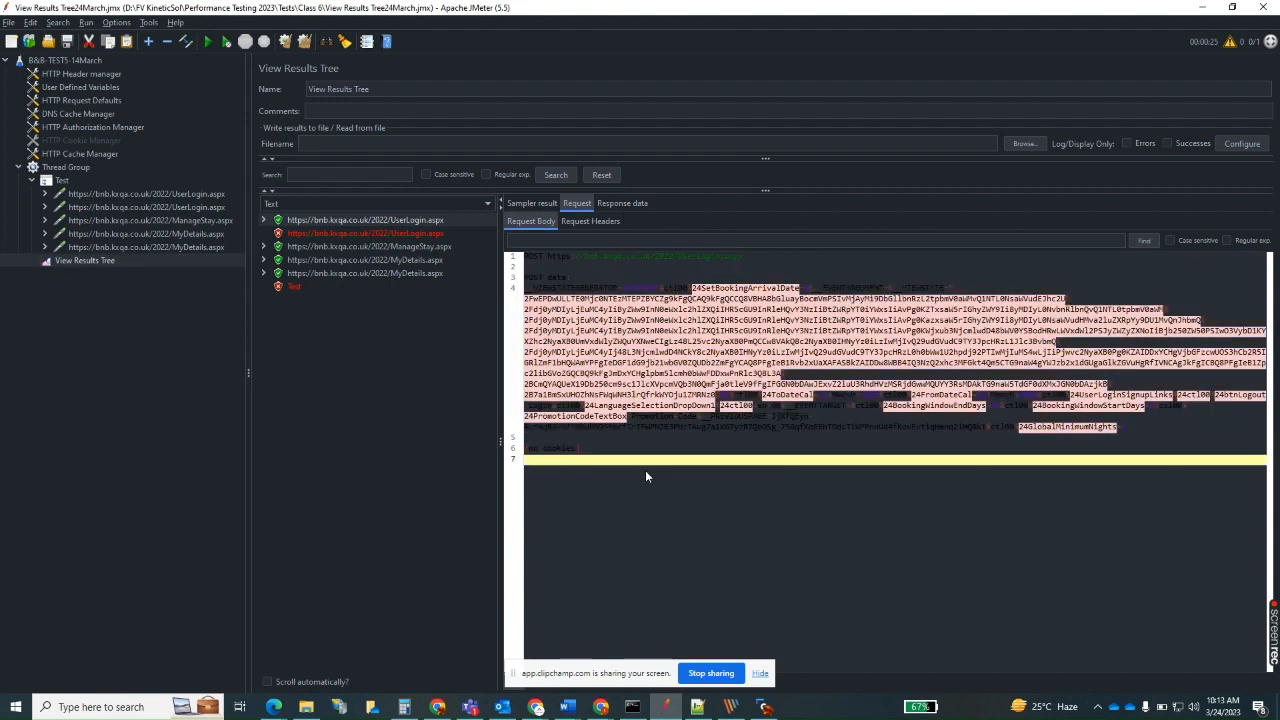
{"action": "left_click_drag", "start_coordinate": [585, 468], "coordinate": [523, 255]}
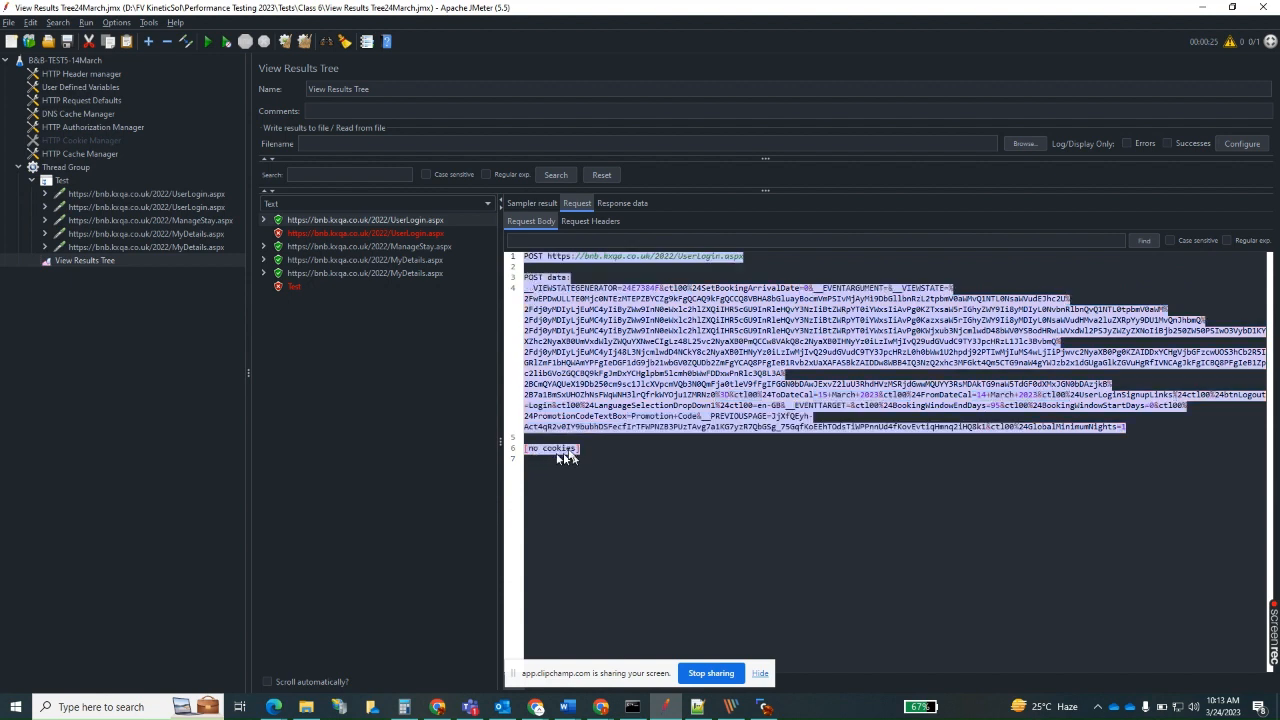
Step: Examine the second UserLogin.aspx sample's request body, highlighting all of its text including the cookie line
{"action": "left_click", "coordinate": [445, 234]}
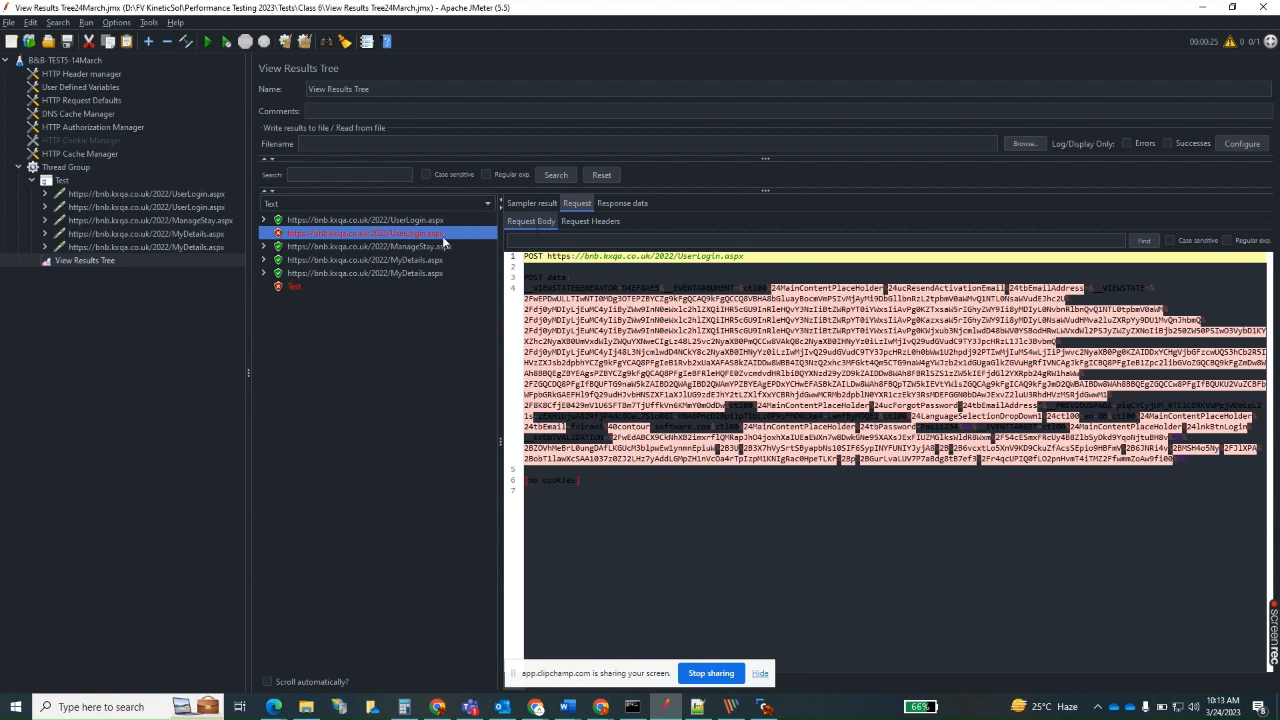
{"action": "left_click", "coordinate": [696, 547]}
{"action": "key", "text": "ctrl+a"}
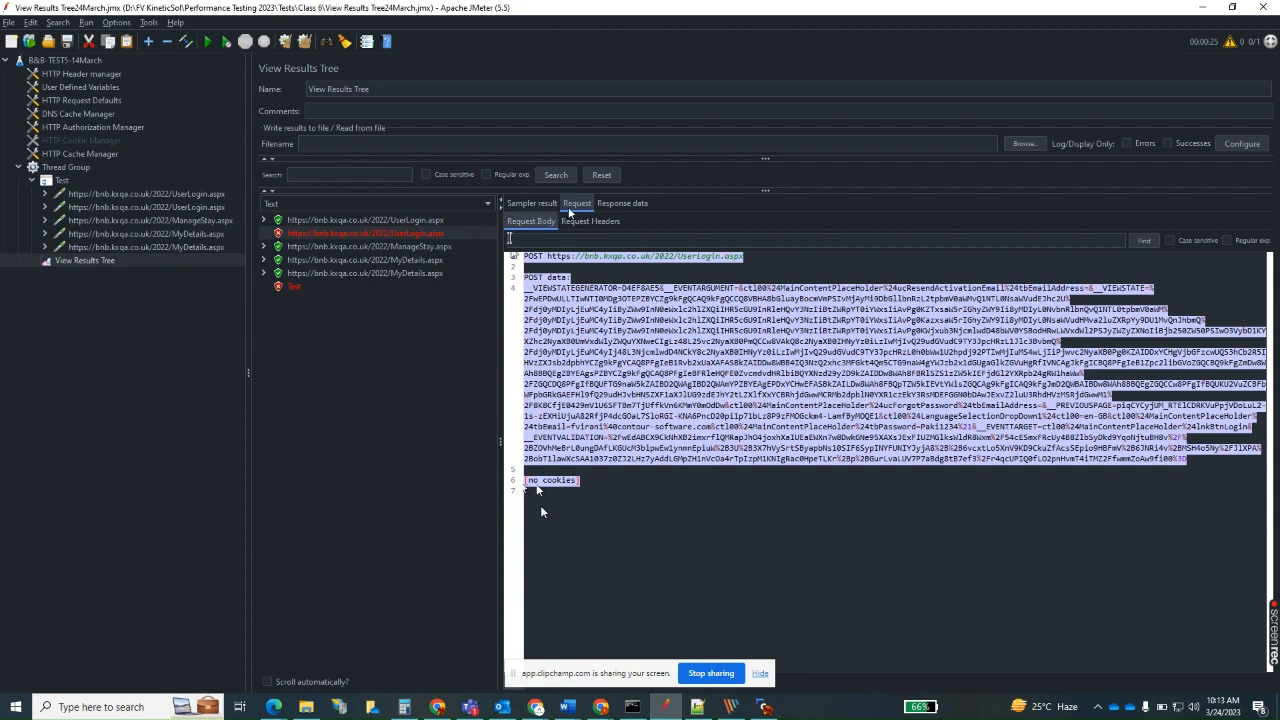
Step: Examine the first UserLogin.aspx sample's response headers, highlighting the whole list with its Set-Cookie lines
{"action": "left_click", "coordinate": [430, 221]}
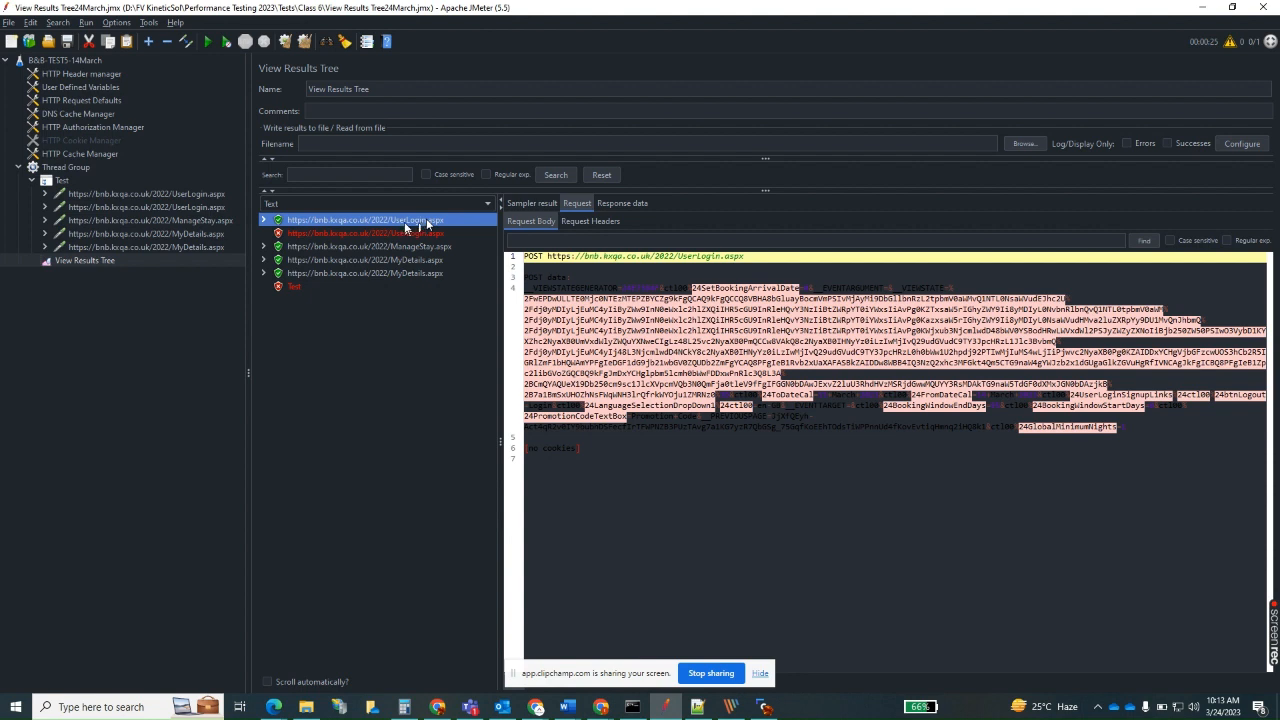
{"action": "left_click", "coordinate": [623, 203]}
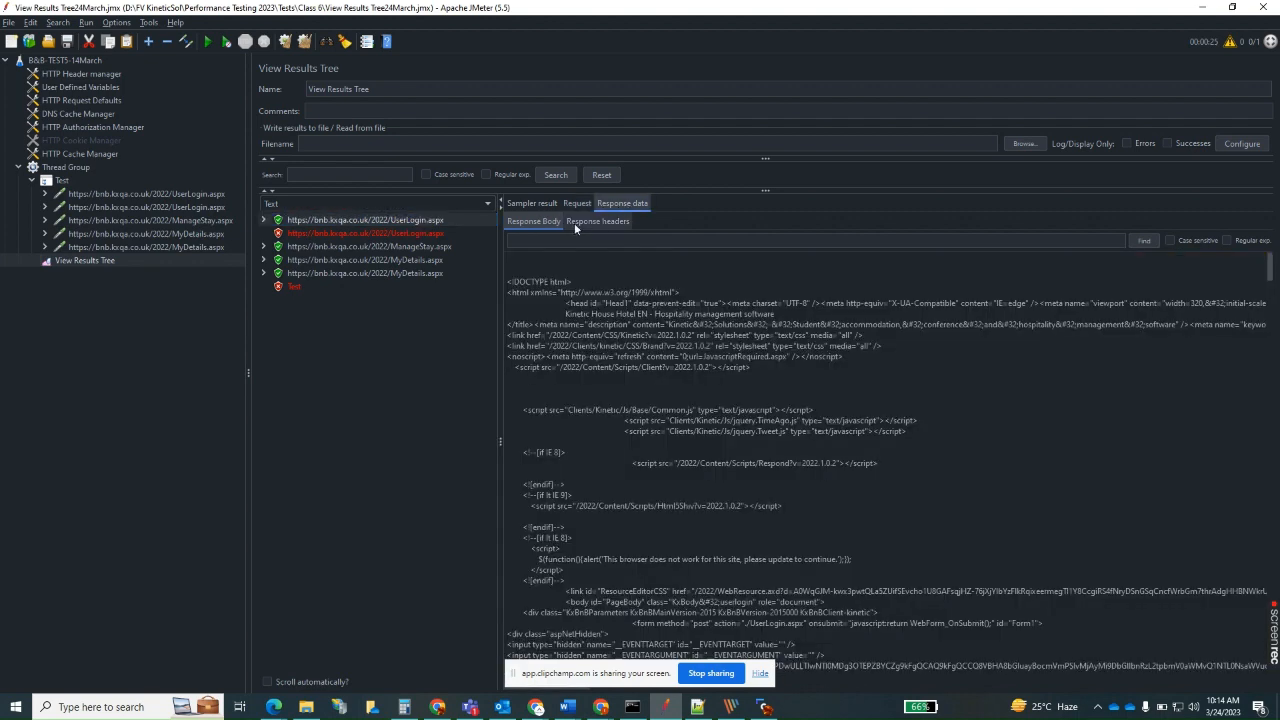
{"action": "left_click", "coordinate": [588, 220]}
{"action": "left_click_drag", "start_coordinate": [694, 577], "coordinate": [491, 260]}
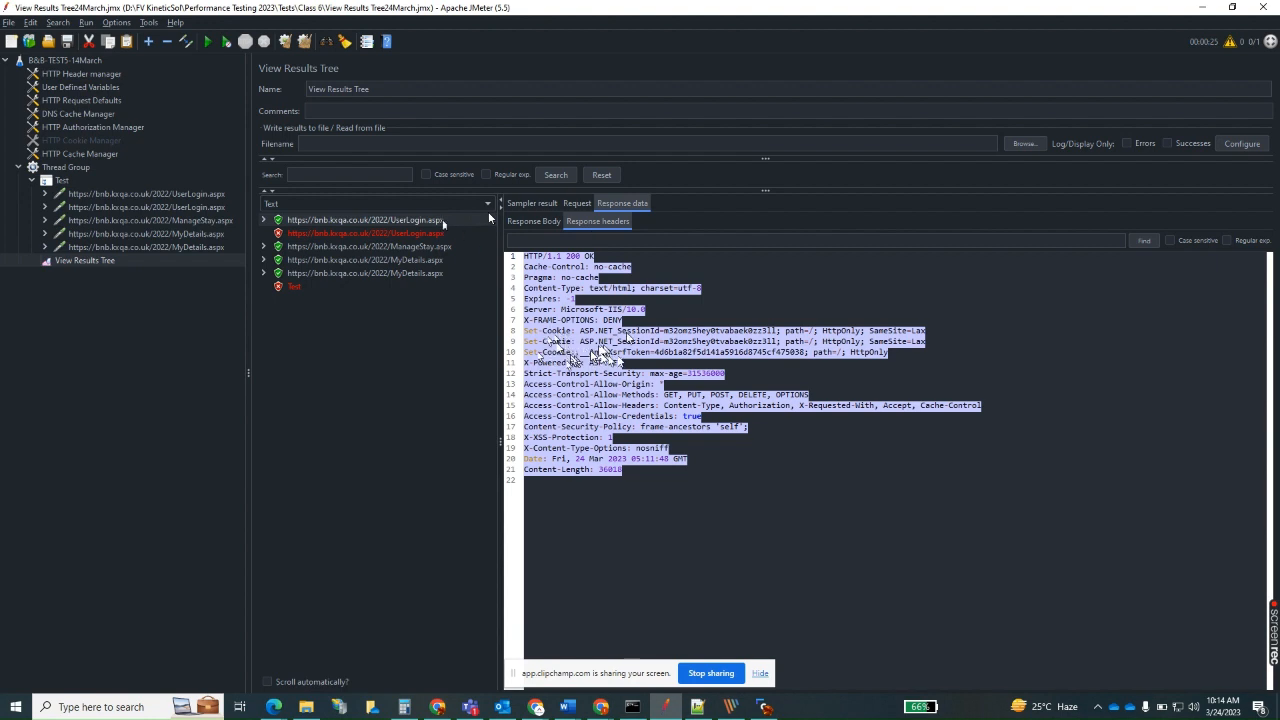
{"action": "left_click", "coordinate": [642, 536]}
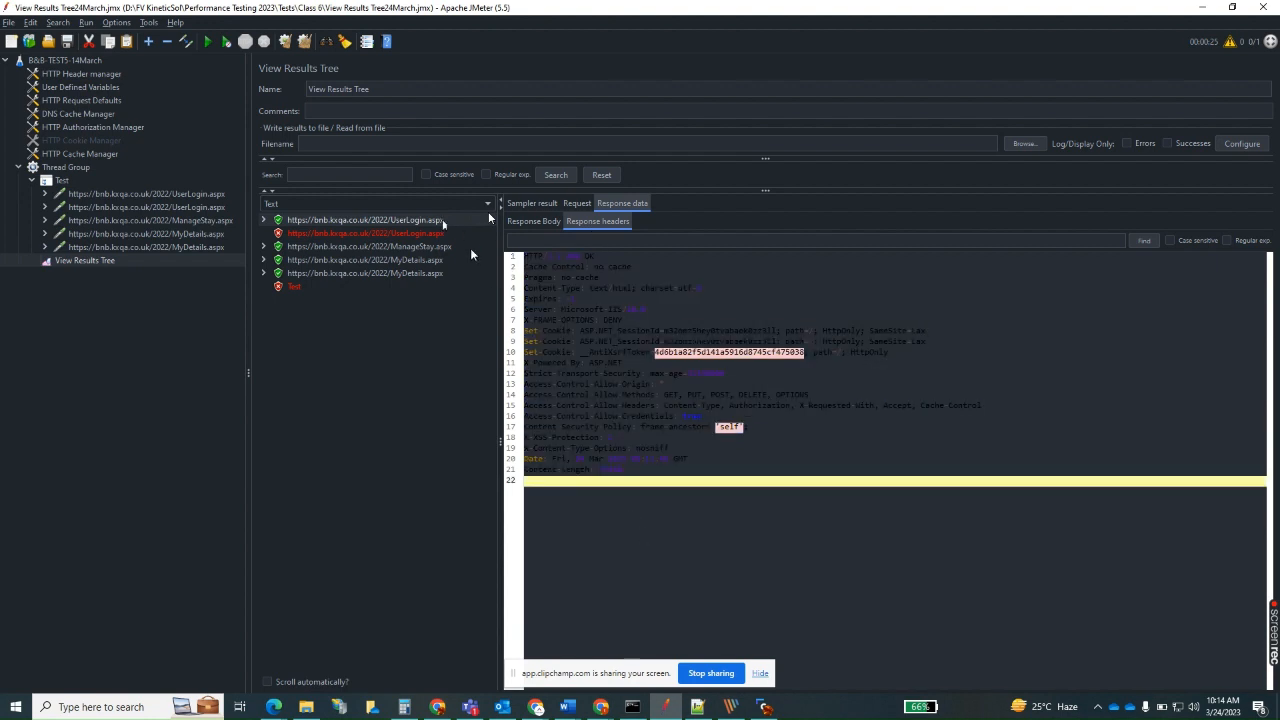
{"action": "key", "text": "ctrl+a"}
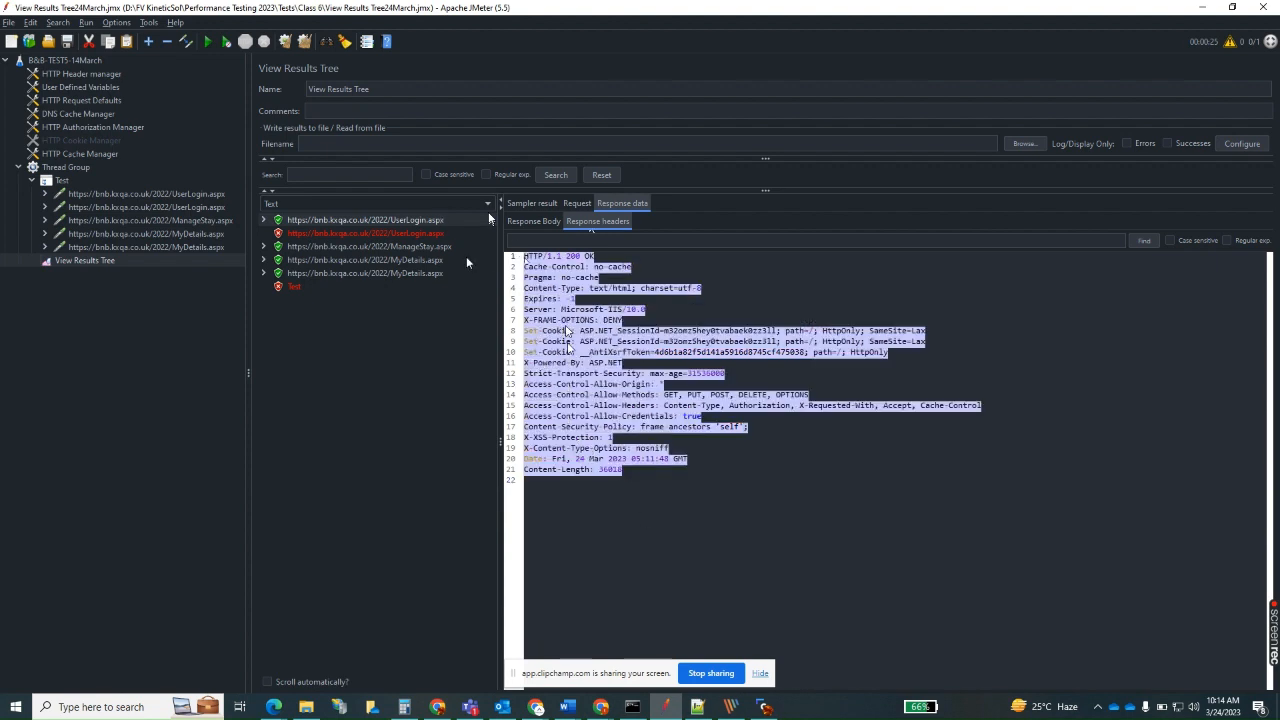
Step: Inspect the second UserLogin.aspx sample's response headers, request headers and request body for cookies
{"action": "left_click", "coordinate": [485, 232]}
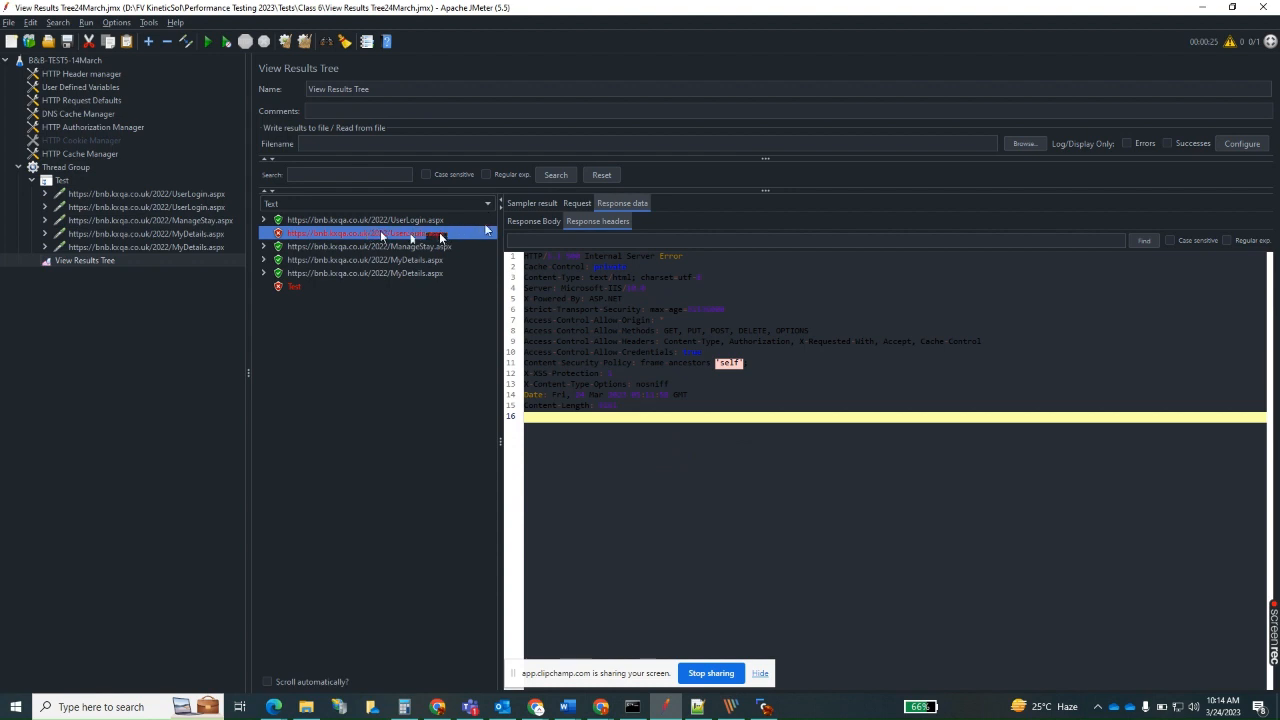
{"action": "left_click", "coordinate": [573, 203]}
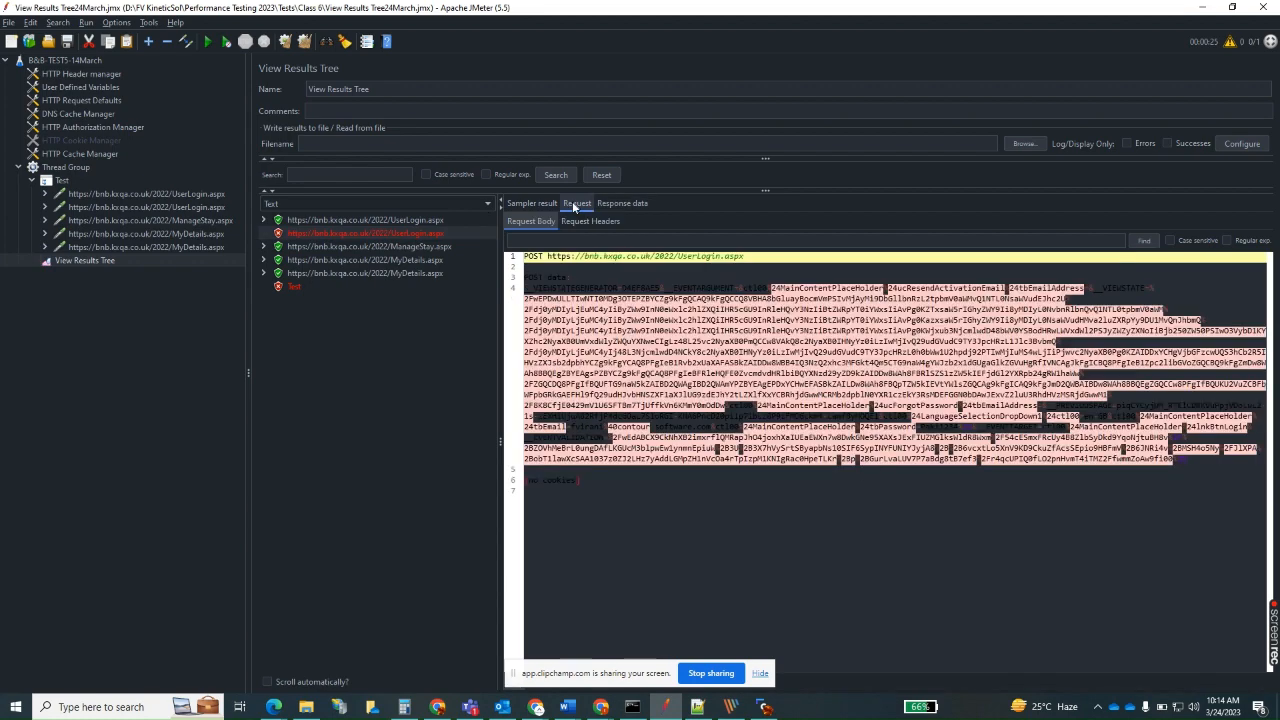
{"action": "left_click", "coordinate": [573, 221]}
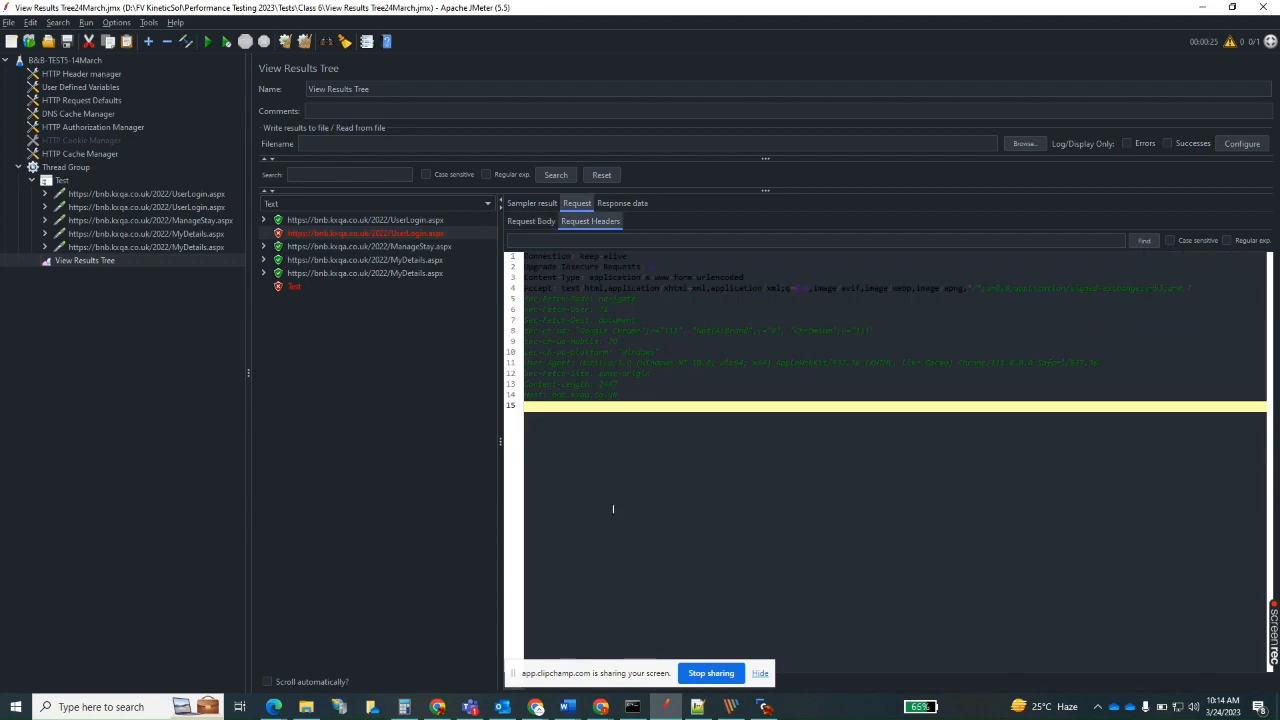
{"action": "left_click_drag", "start_coordinate": [511, 405], "coordinate": [505, 231]}
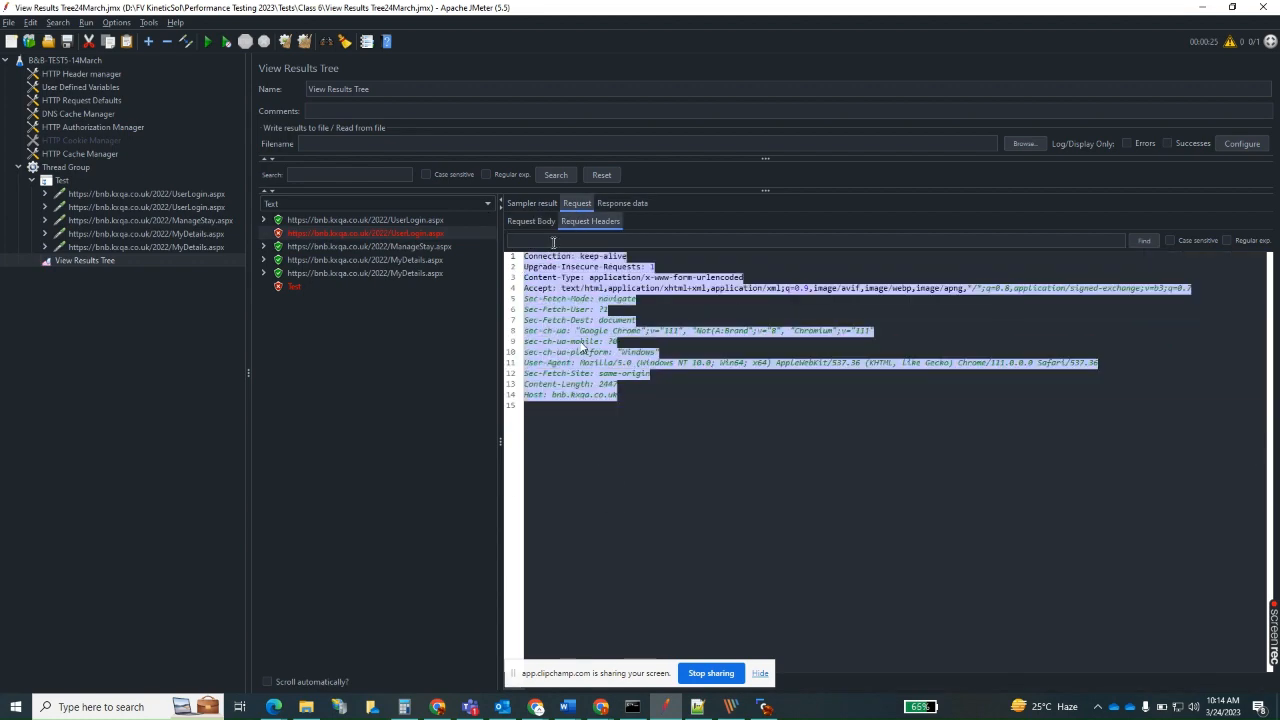
{"action": "left_click", "coordinate": [539, 223]}
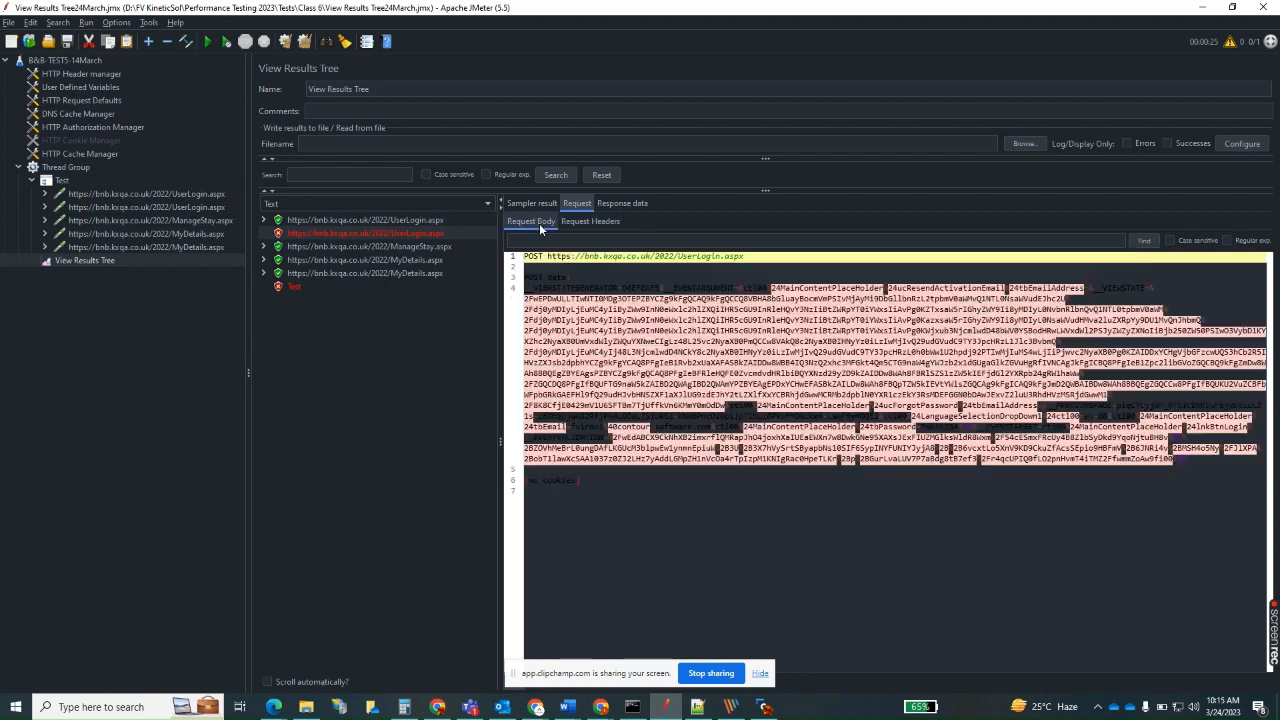
{"action": "left_click_drag", "start_coordinate": [617, 532], "coordinate": [506, 255]}
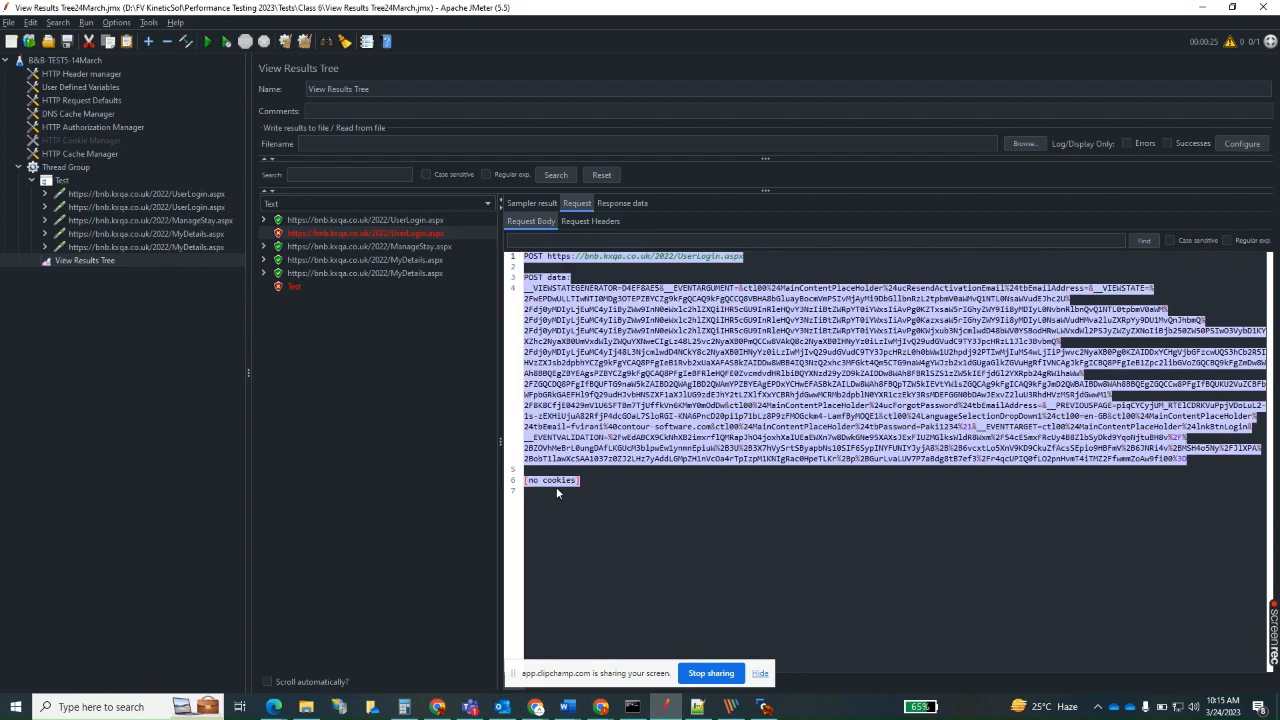
Step: Recheck the first UserLogin.aspx sample's request headers and body, and highlight the Set-Cookie lines in its response headers
{"action": "left_click", "coordinate": [425, 218]}
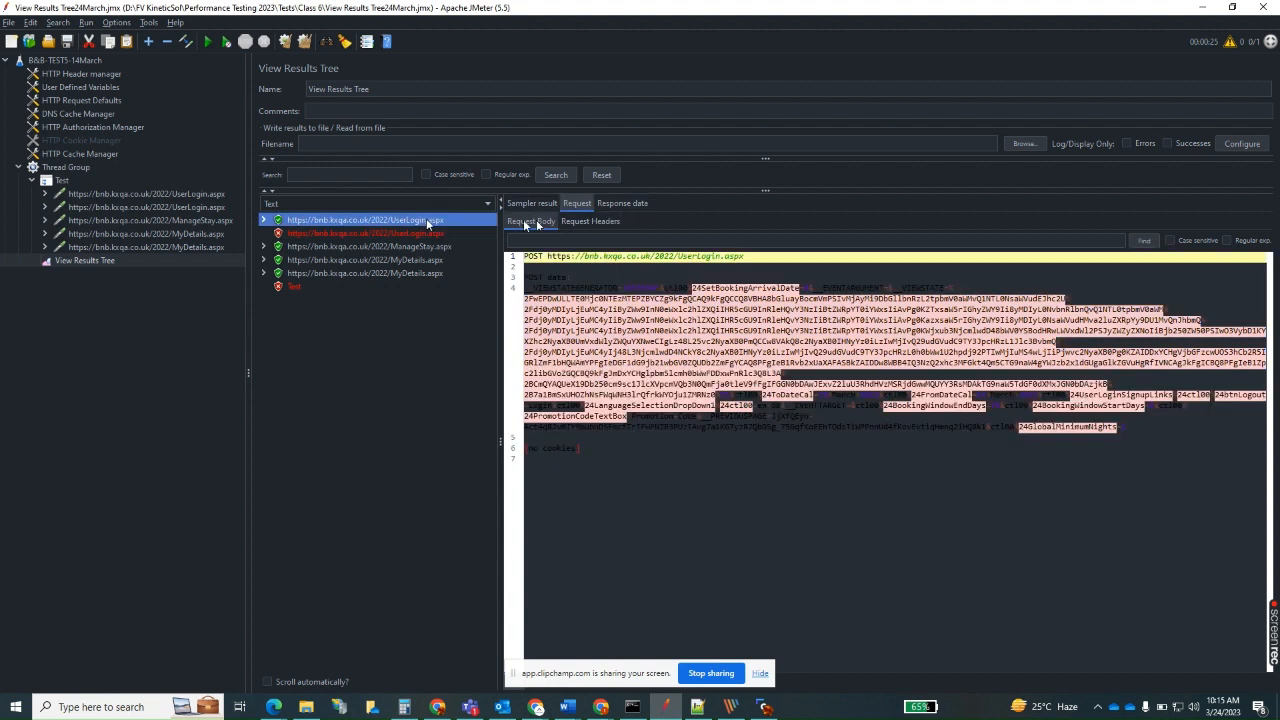
{"action": "left_click", "coordinate": [600, 222]}
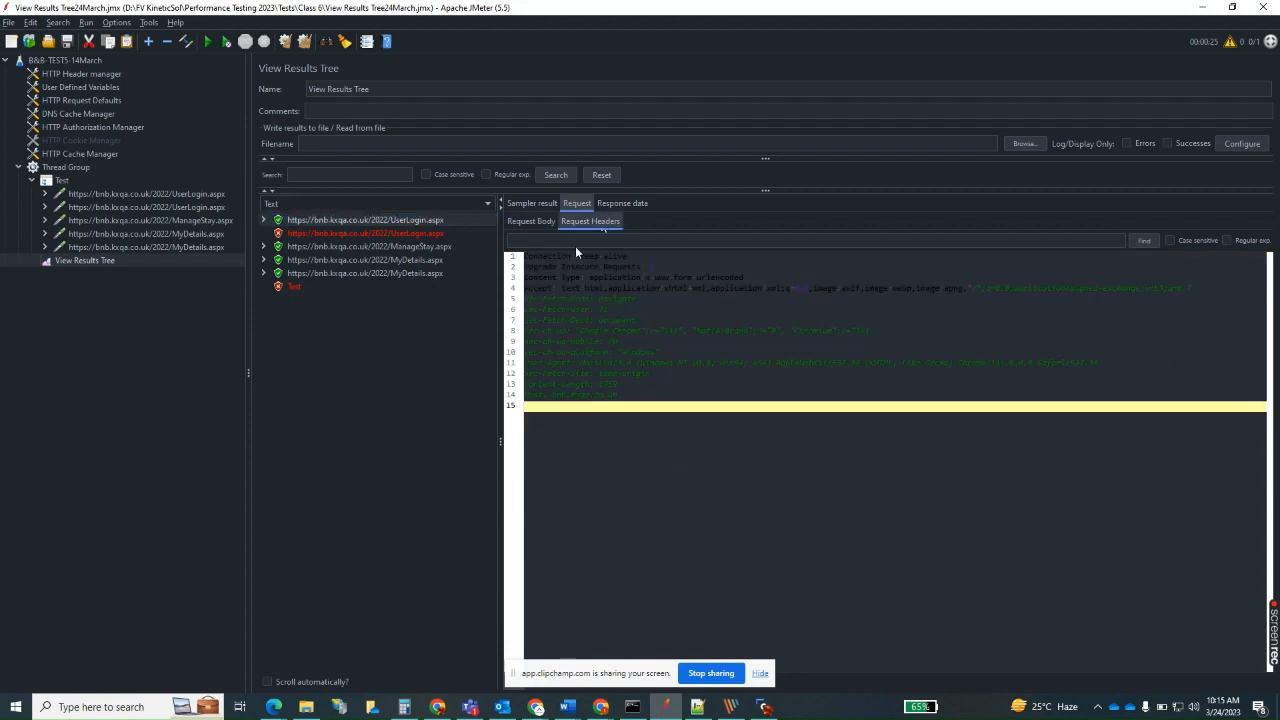
{"action": "left_click", "coordinate": [541, 222]}
{"action": "left_click_drag", "start_coordinate": [638, 482], "coordinate": [509, 234]}
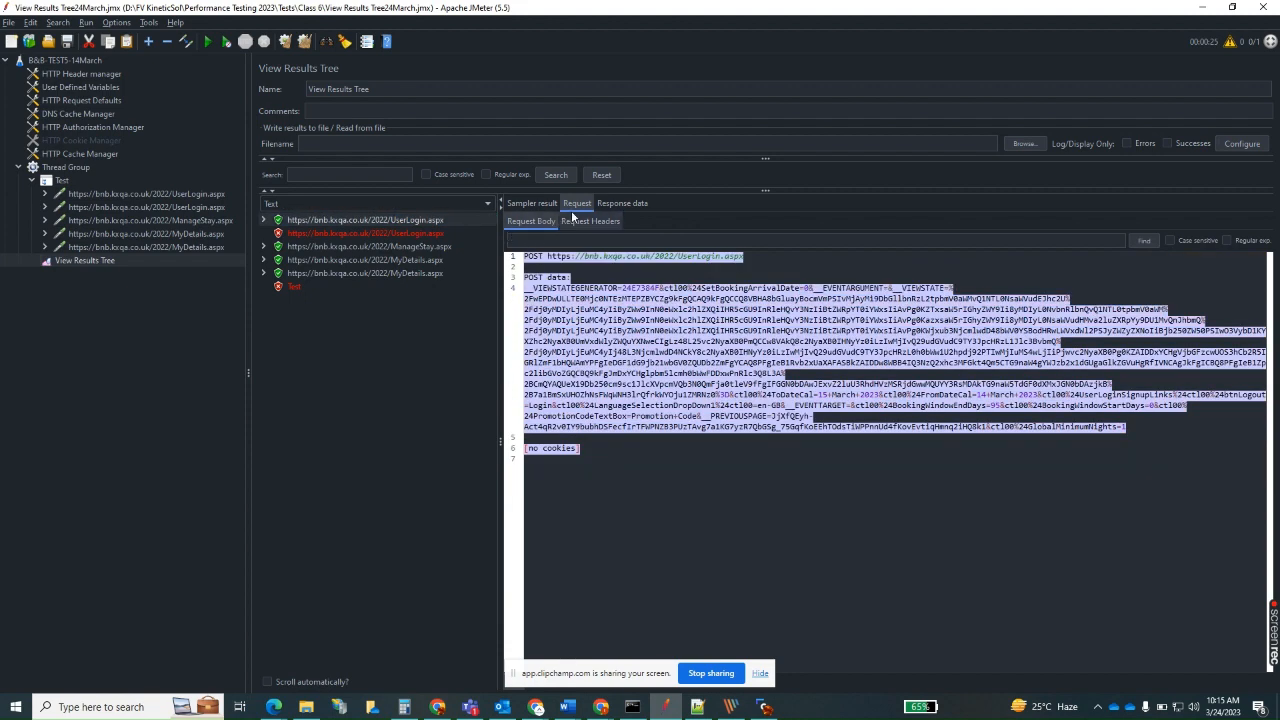
{"action": "left_click", "coordinate": [610, 203]}
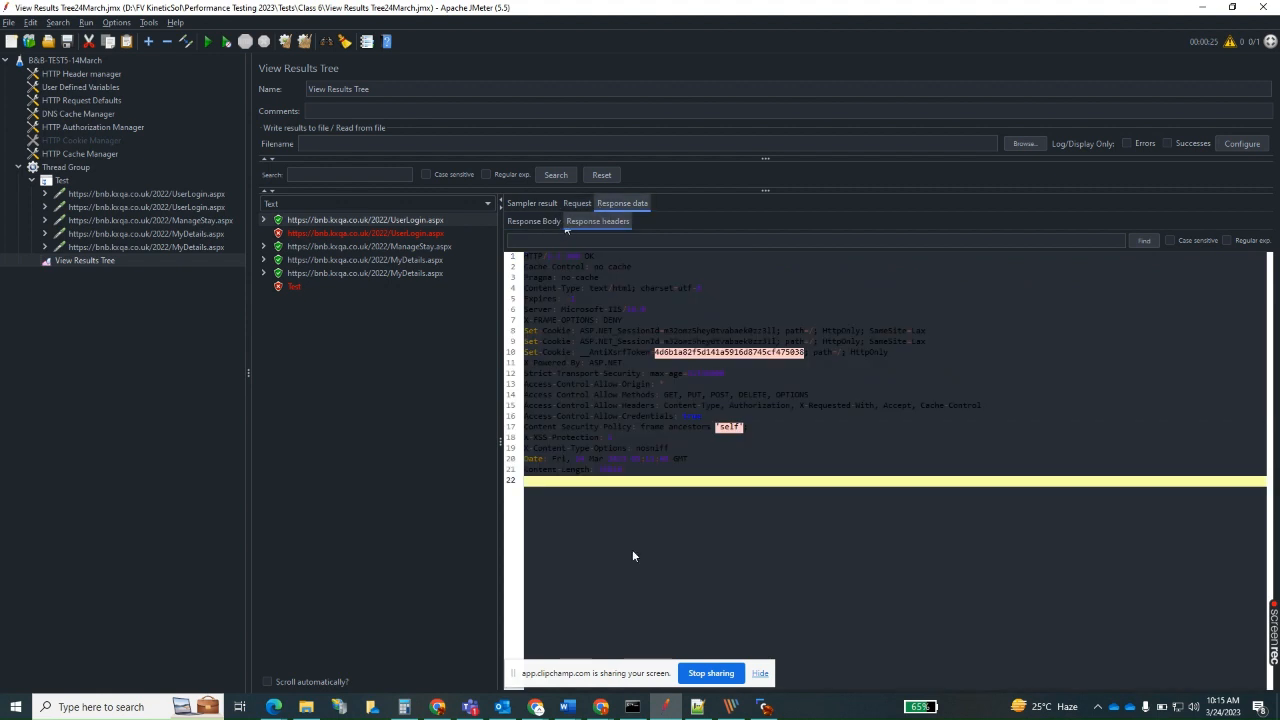
{"action": "left_click_drag", "start_coordinate": [632, 556], "coordinate": [503, 232]}
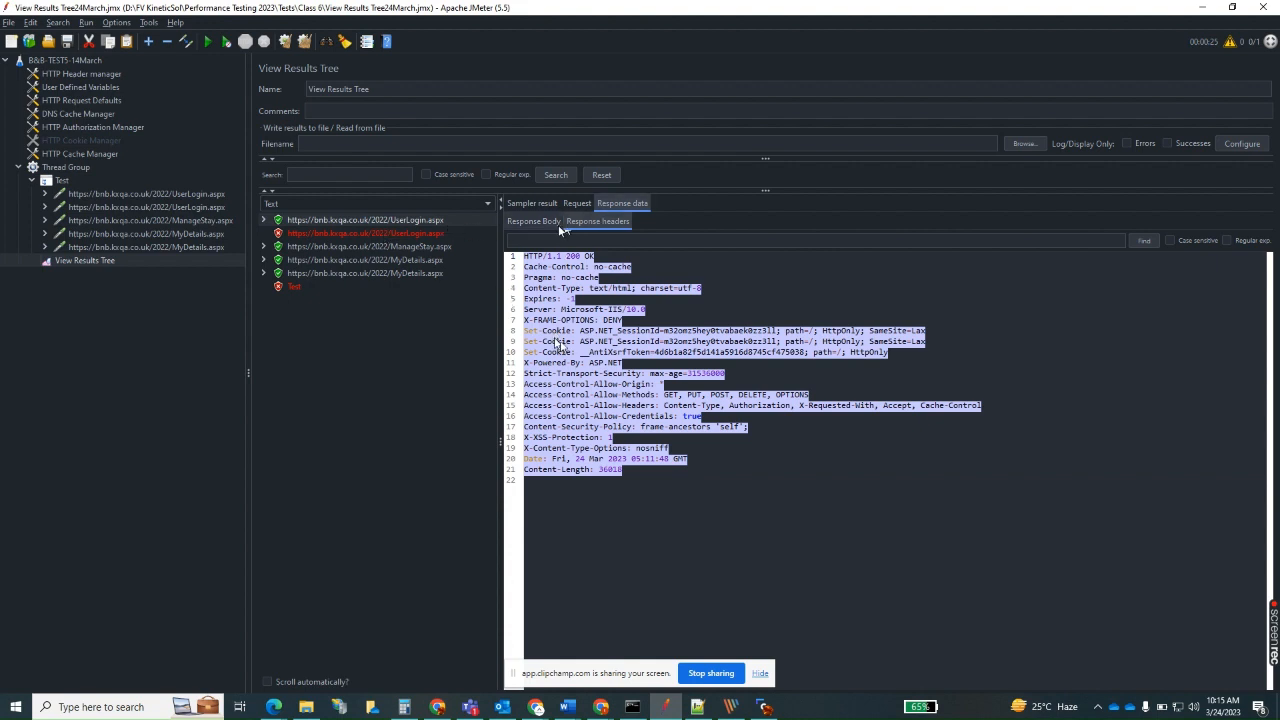
Step: Compare with the second UserLogin.aspx sample by viewing its response headers and highlighting its request body down to the cookie line
{"action": "left_click", "coordinate": [433, 237]}
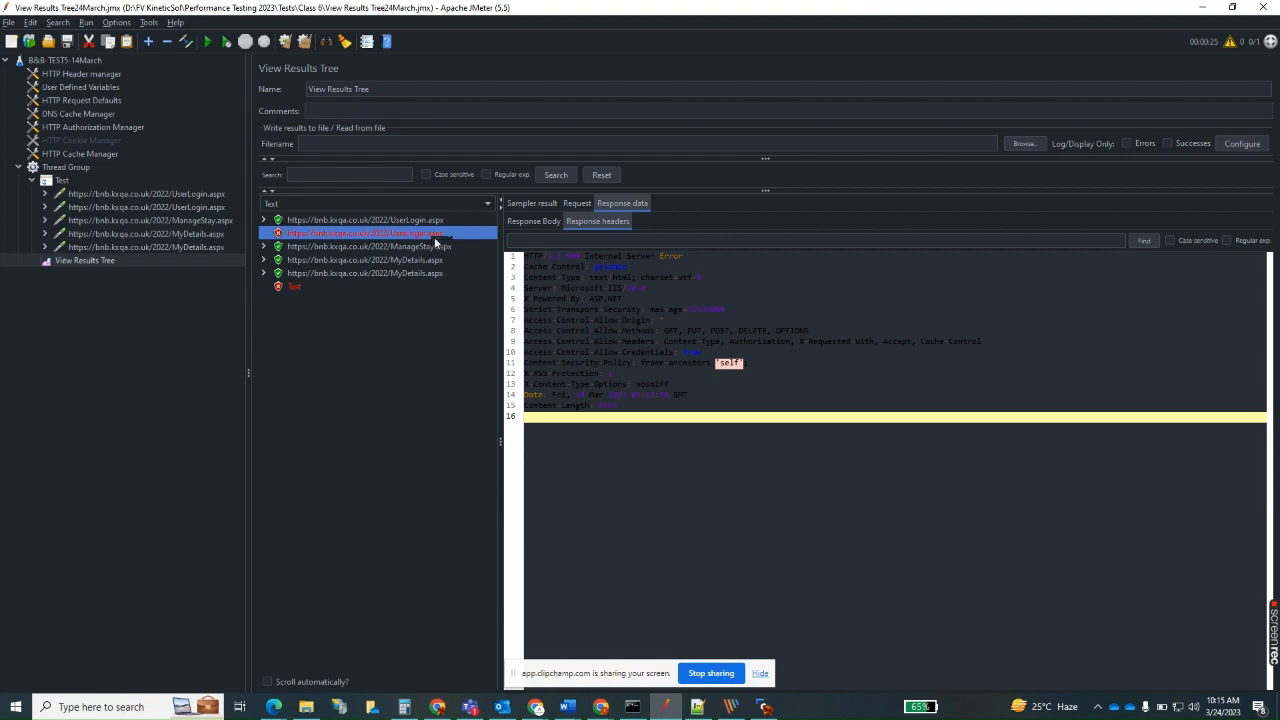
{"action": "left_click", "coordinate": [578, 204]}
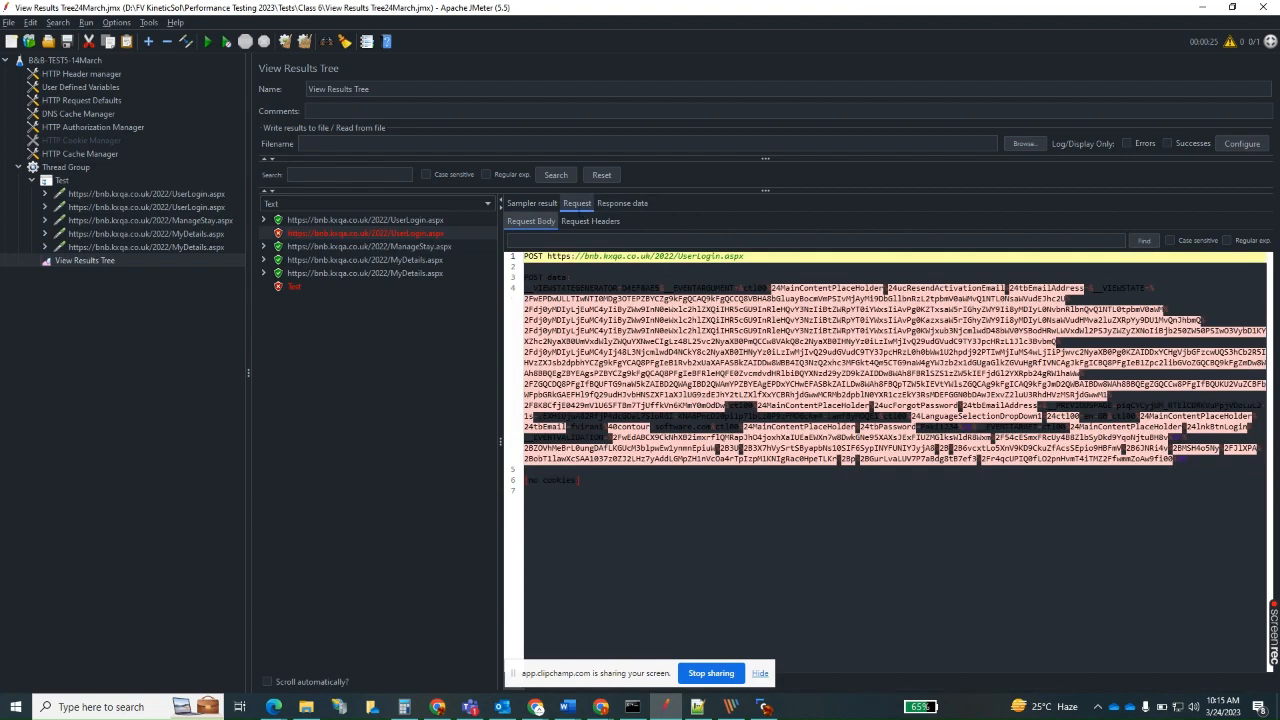
{"action": "left_click_drag", "start_coordinate": [568, 508], "coordinate": [407, 247]}
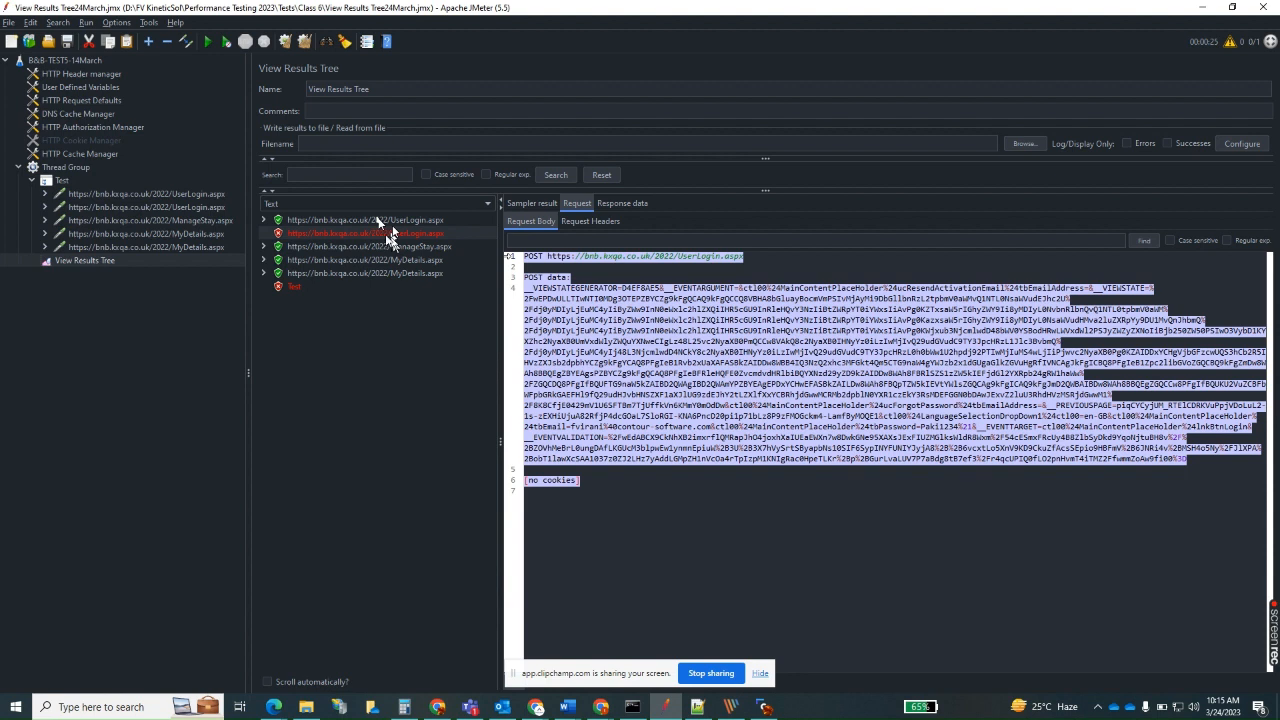
{"action": "left_click", "coordinate": [386, 234]}
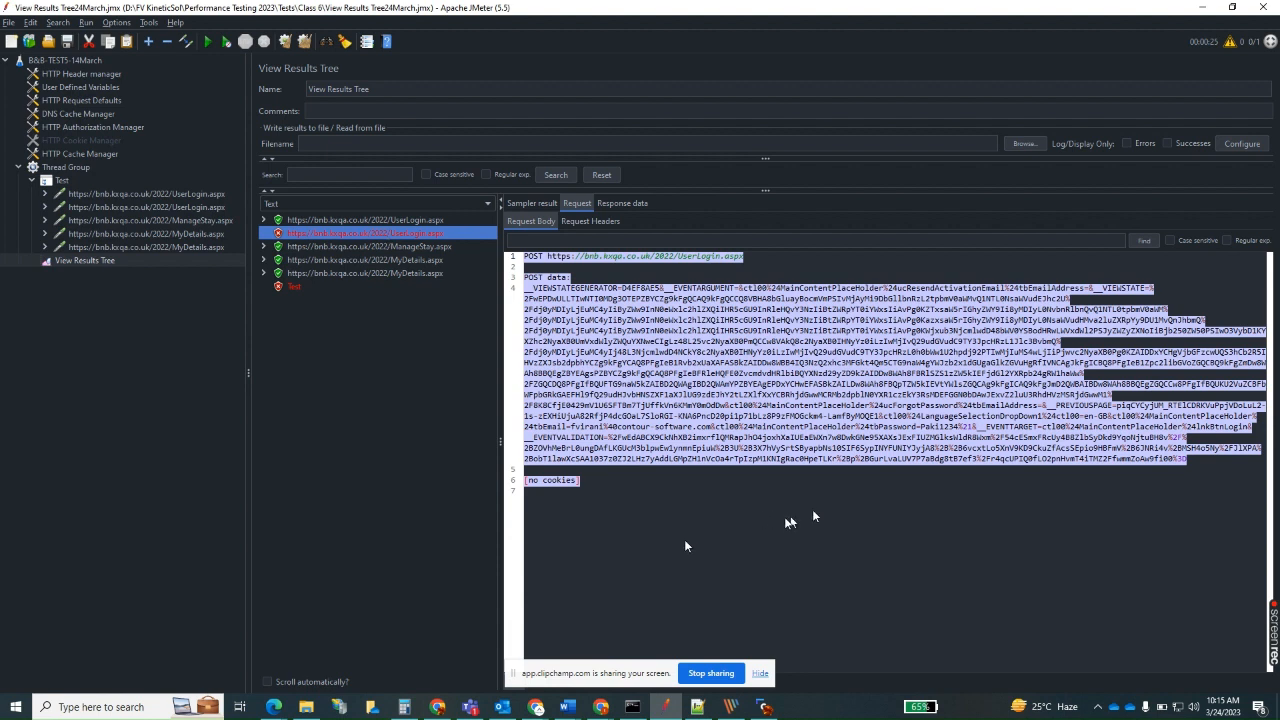
{"action": "left_click_drag", "start_coordinate": [607, 568], "coordinate": [516, 308]}
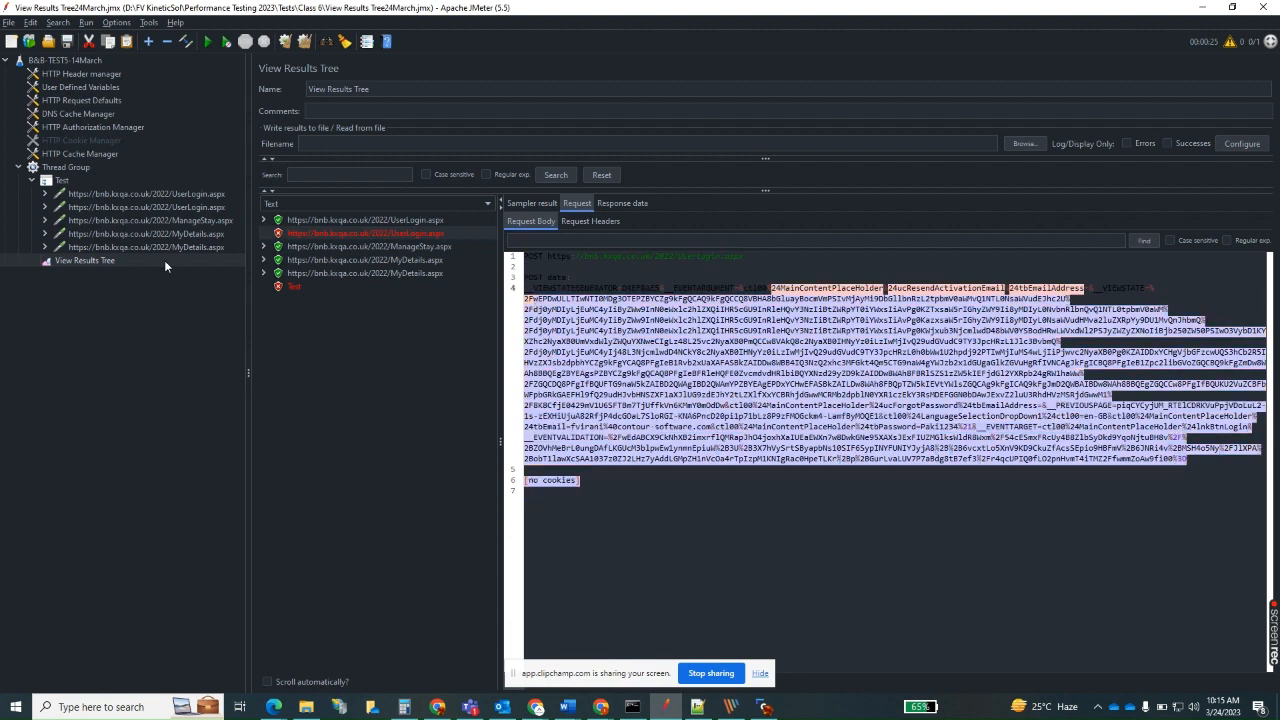
Step: Enable the HTTP Cookie Manager in the test plan
{"action": "left_click", "coordinate": [82, 141]}
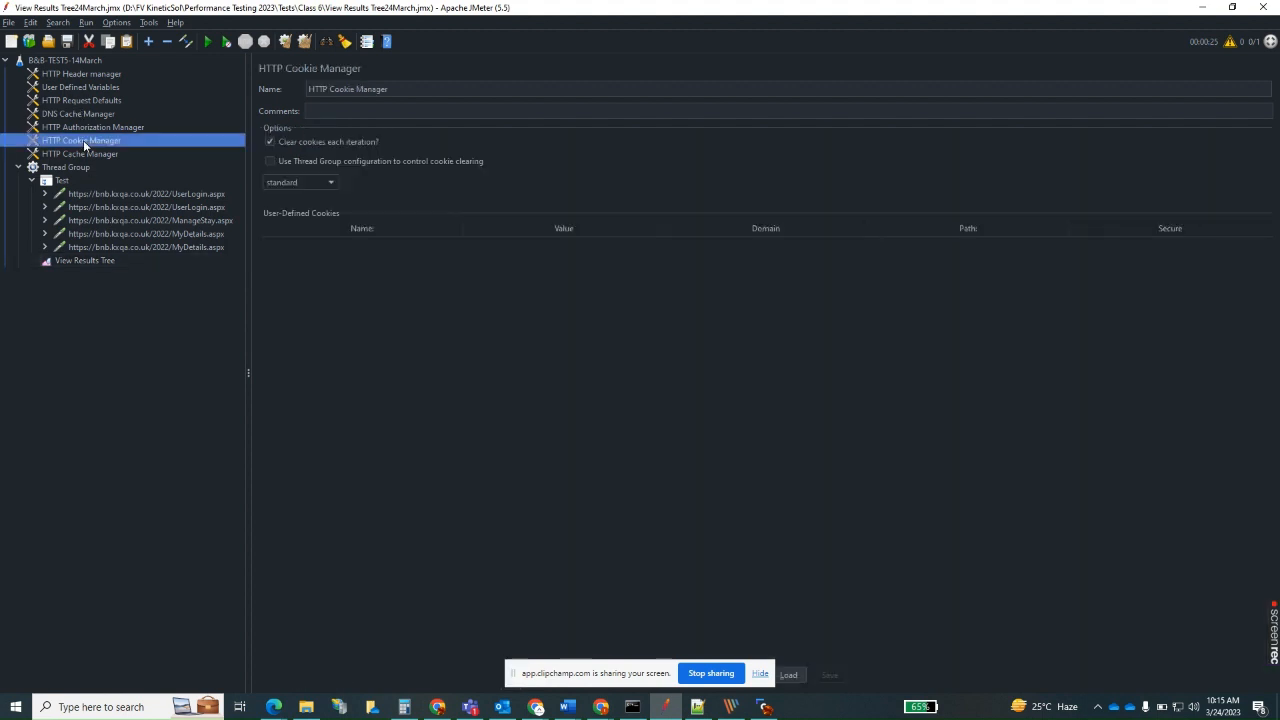
{"action": "right_click", "coordinate": [85, 146]}
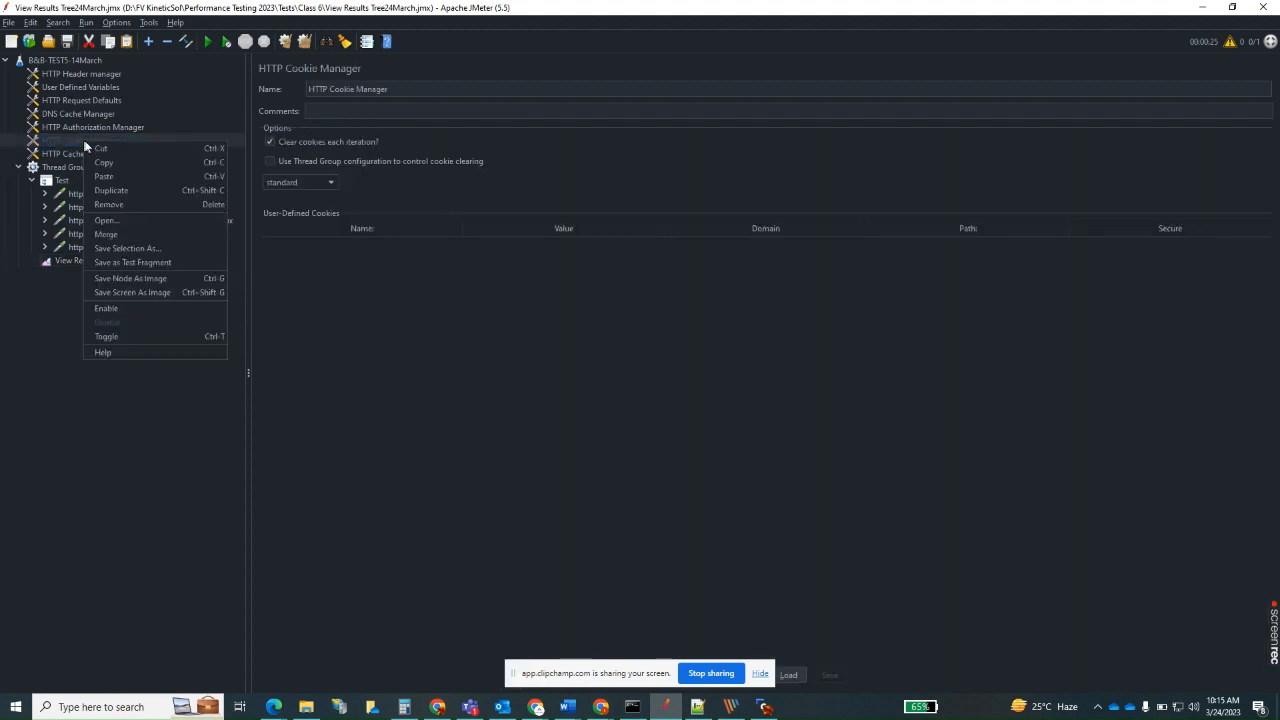
{"action": "left_click", "coordinate": [83, 140]}
{"action": "right_click", "coordinate": [64, 140]}
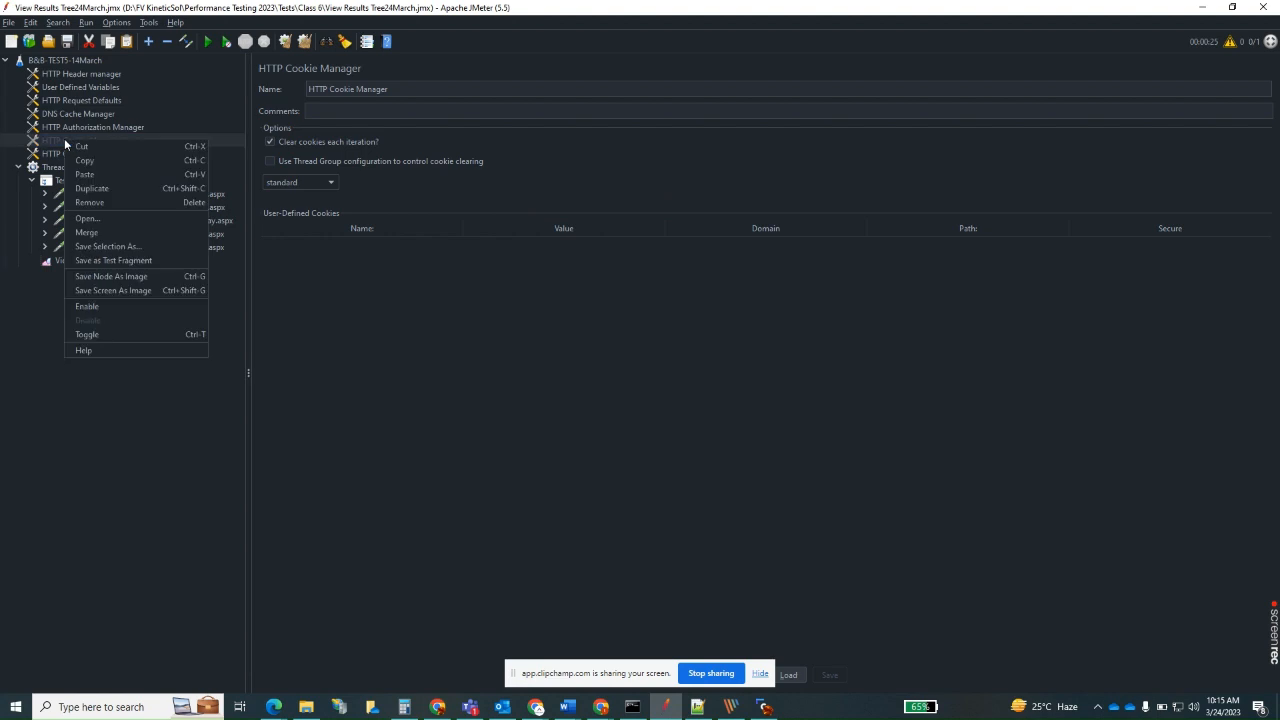
{"action": "left_click", "coordinate": [92, 305]}
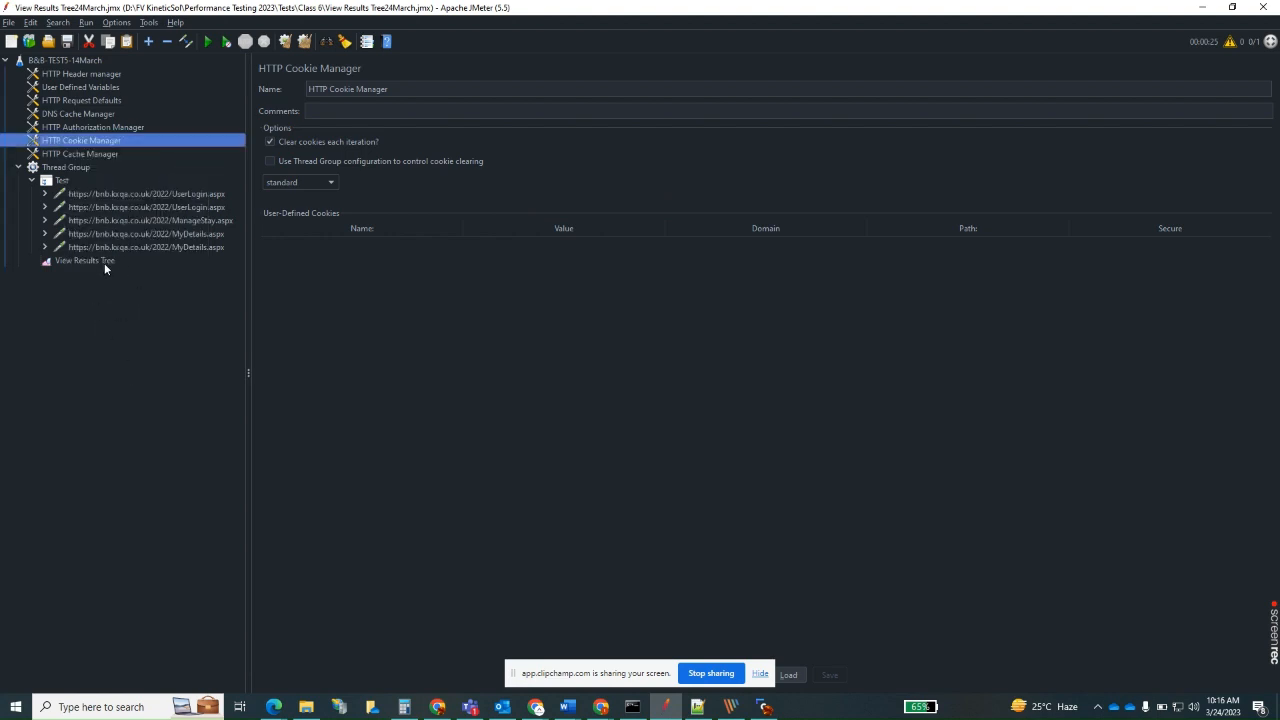
Step: Review the Thread Group settings and run the test plan with the HTTP Cookie Manager enabled
{"action": "left_click", "coordinate": [95, 260]}
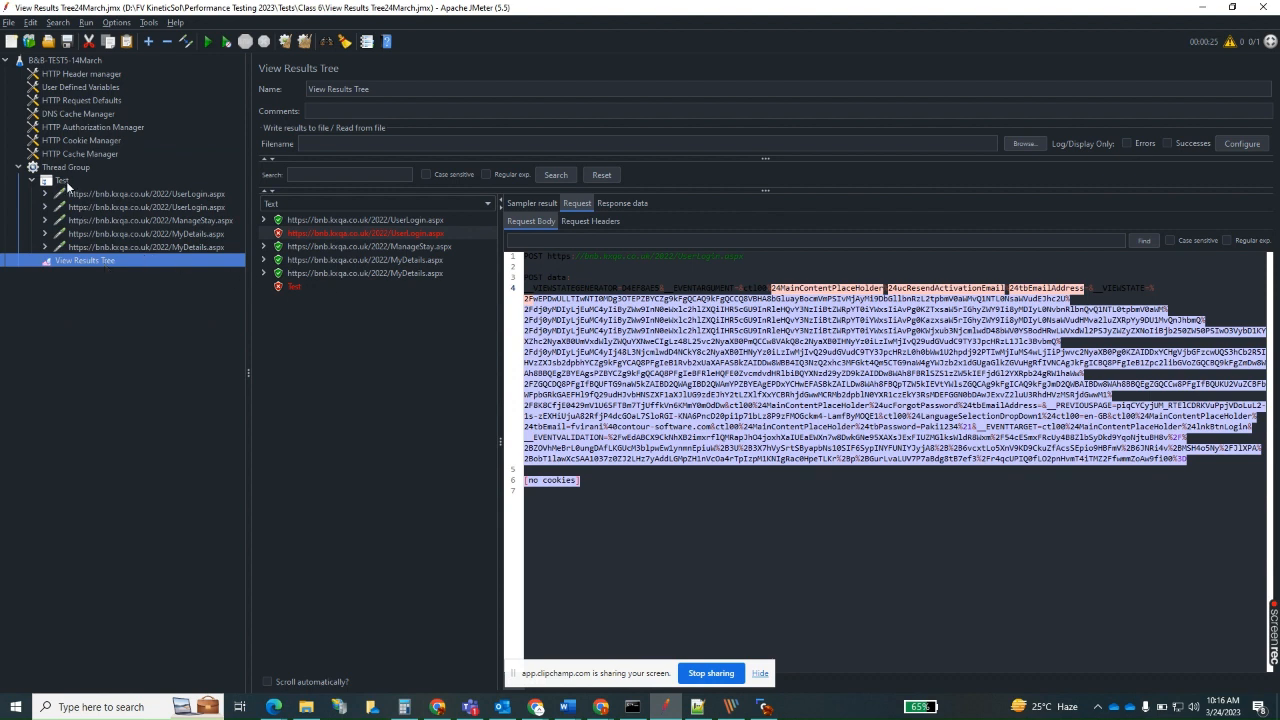
{"action": "left_click", "coordinate": [68, 169]}
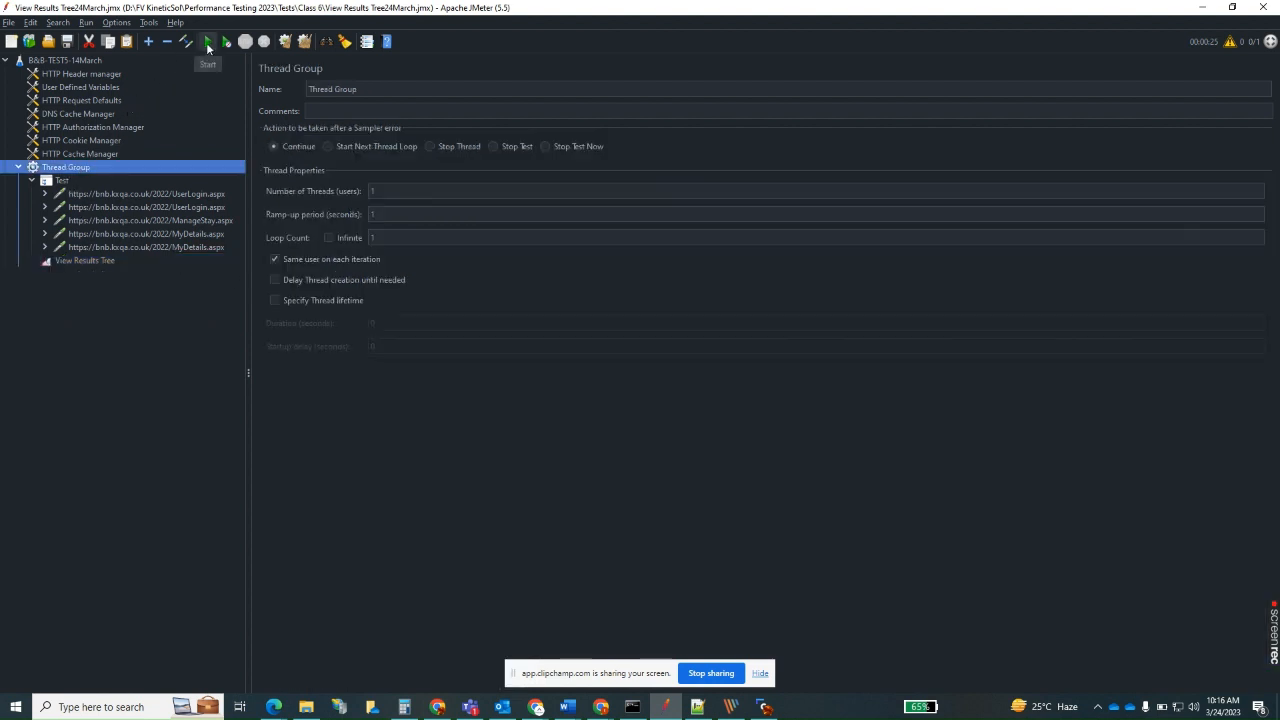
{"action": "left_click", "coordinate": [208, 42]}
Step: Examine the sampler result of the new run's Test transaction in the View Results Tree, highlighting the failing samples part
{"action": "left_click", "coordinate": [107, 260]}
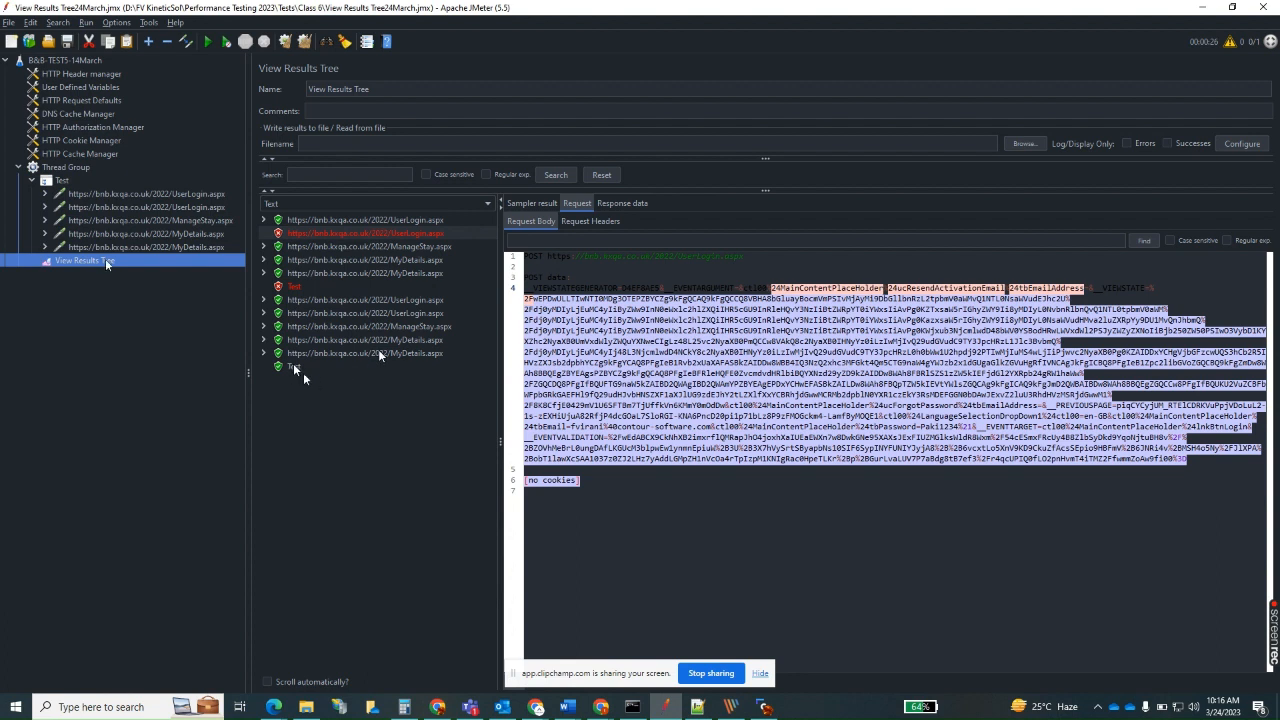
{"action": "left_click", "coordinate": [303, 374]}
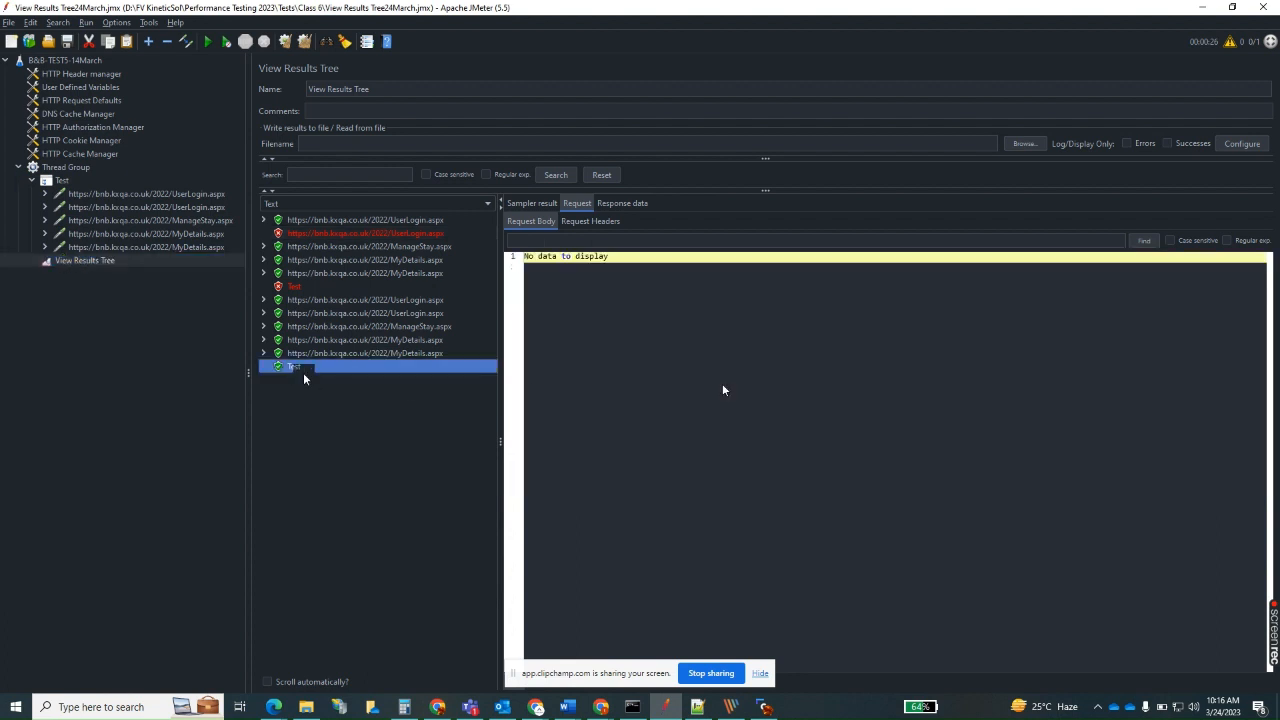
{"action": "left_click", "coordinate": [553, 204]}
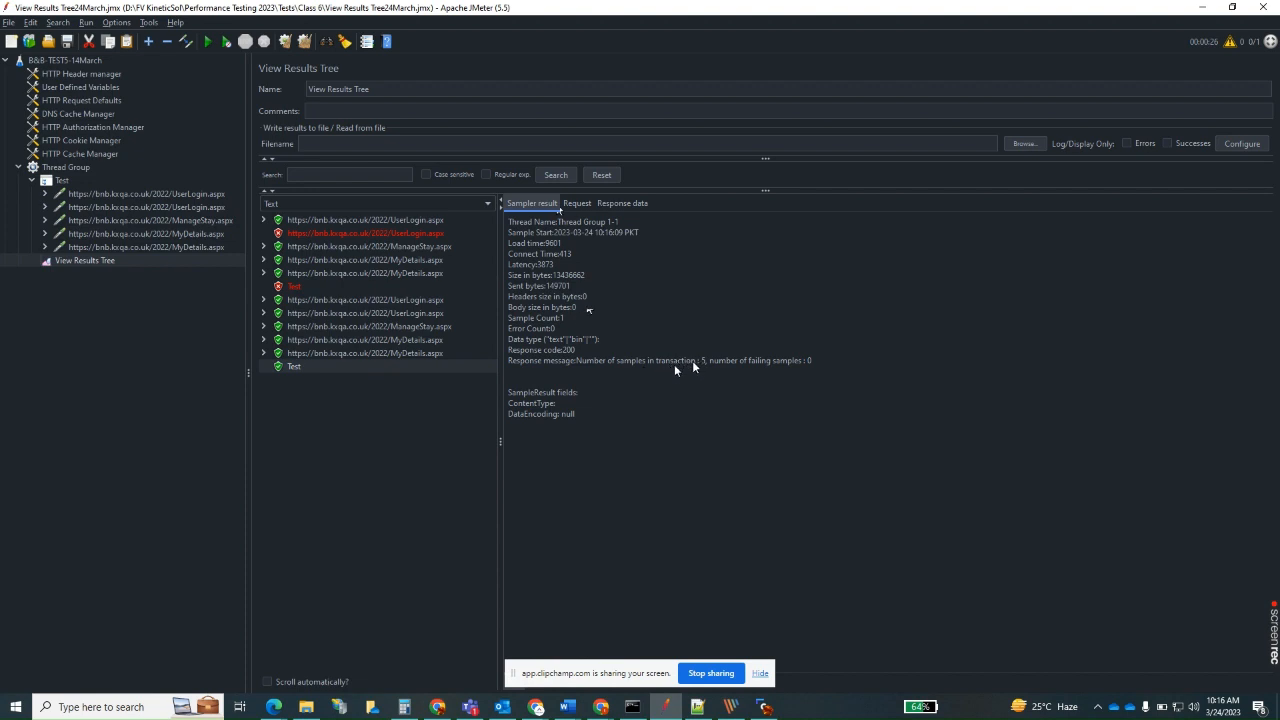
{"action": "left_click_drag", "start_coordinate": [697, 360], "coordinate": [817, 360]}
{"action": "left_click", "coordinate": [556, 376]}
{"action": "left_click", "coordinate": [294, 366]}
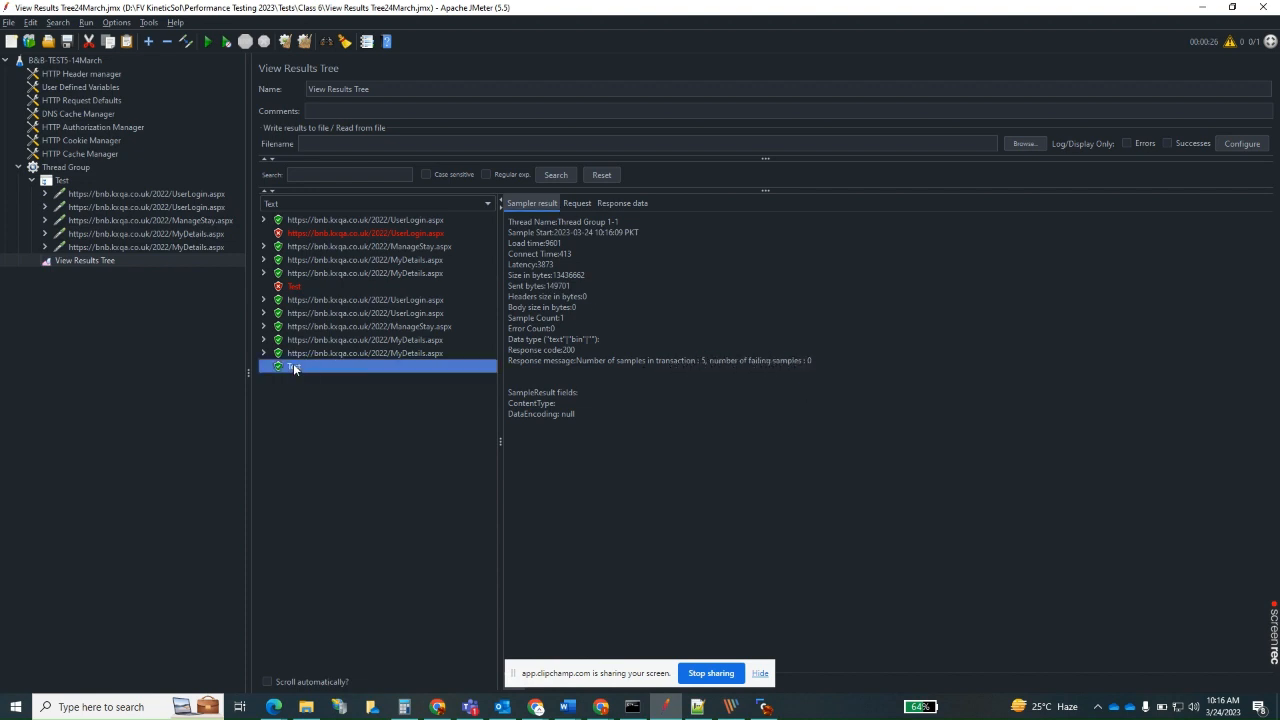
Step: Check the HTTP Cookie Manager's options and return to the View Results Tree
{"action": "left_click", "coordinate": [87, 141]}
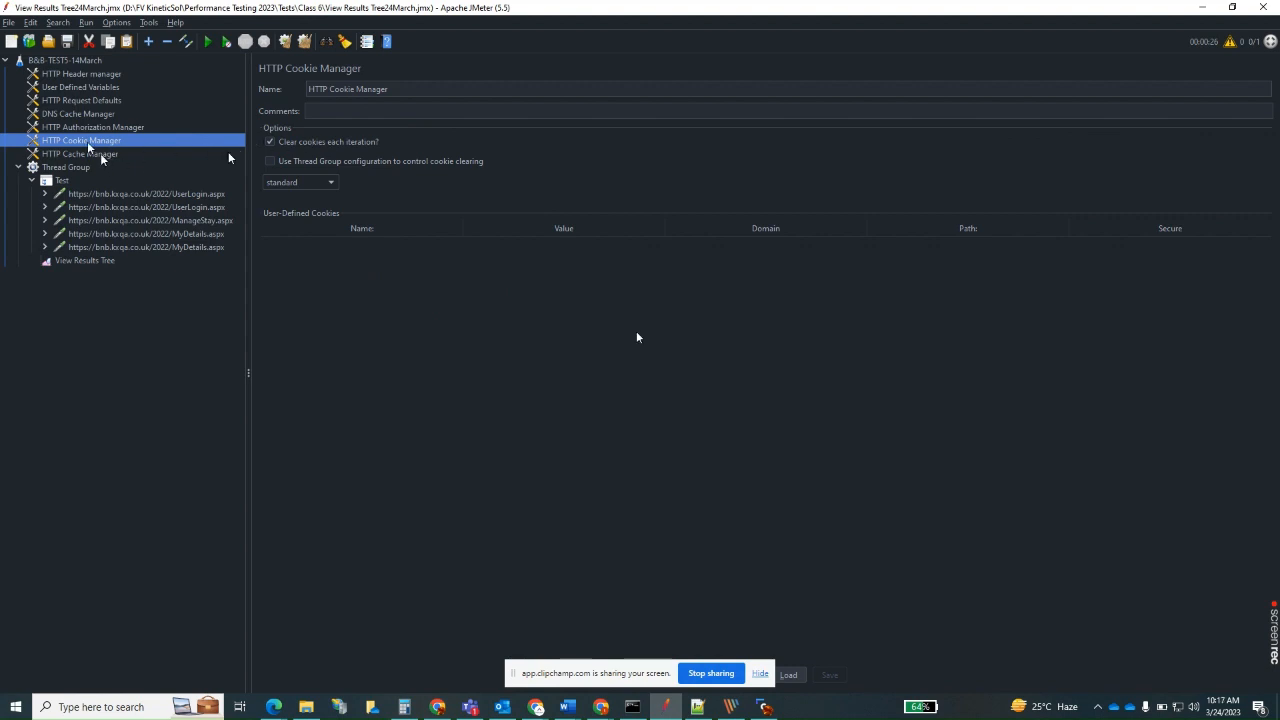
{"action": "left_click", "coordinate": [85, 261]}
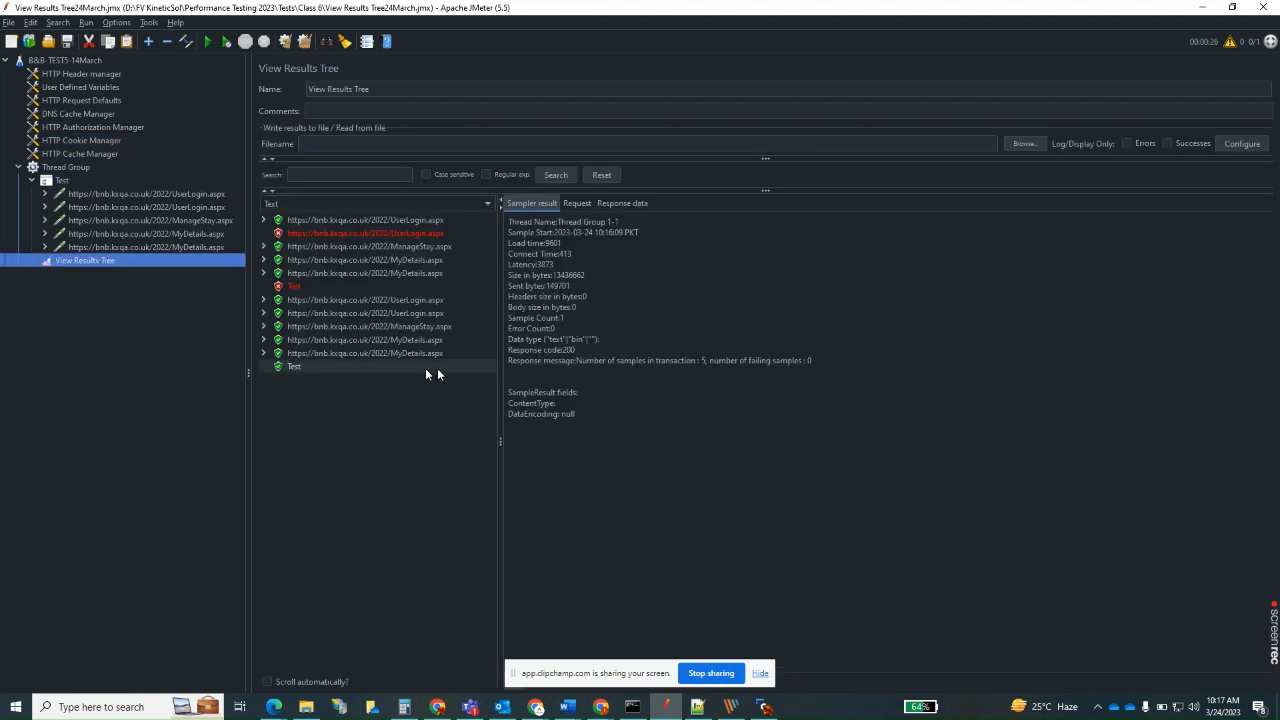
Step: Compare the sampler results of the second UserLogin.aspx request in the failed and new runs, highlighting the response code lines
{"action": "left_click", "coordinate": [426, 234]}
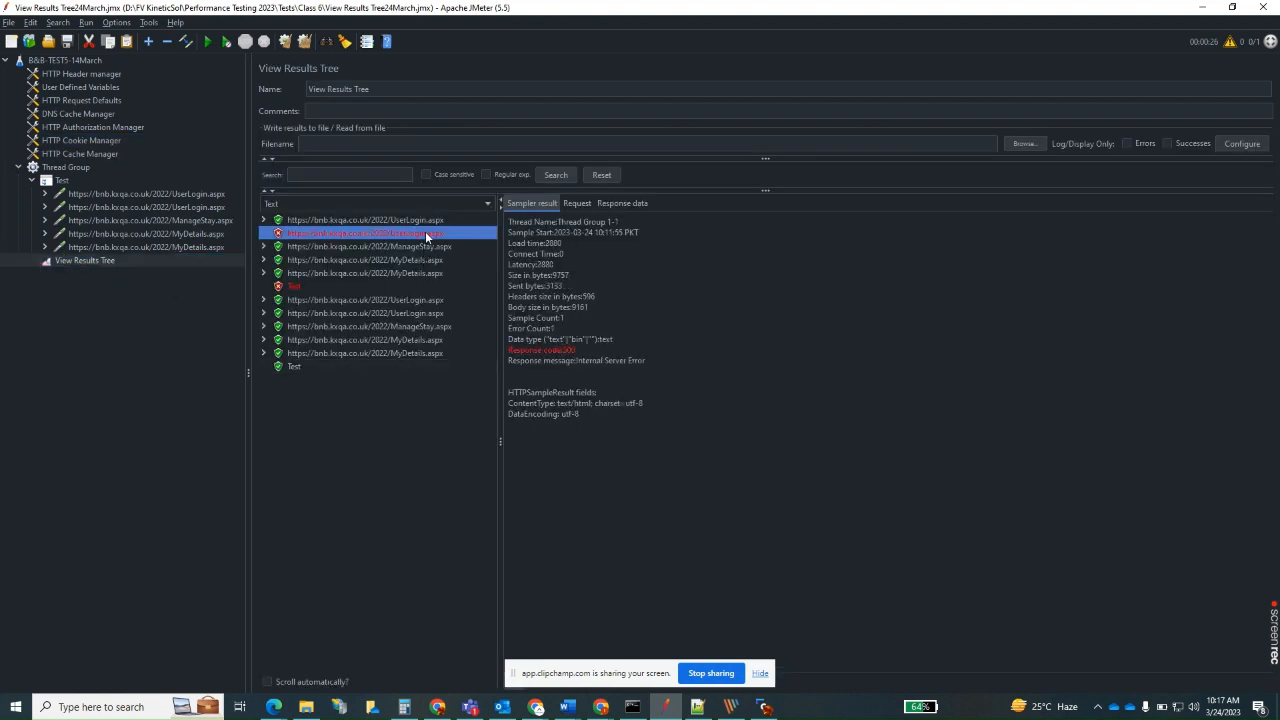
{"action": "left_click", "coordinate": [428, 313]}
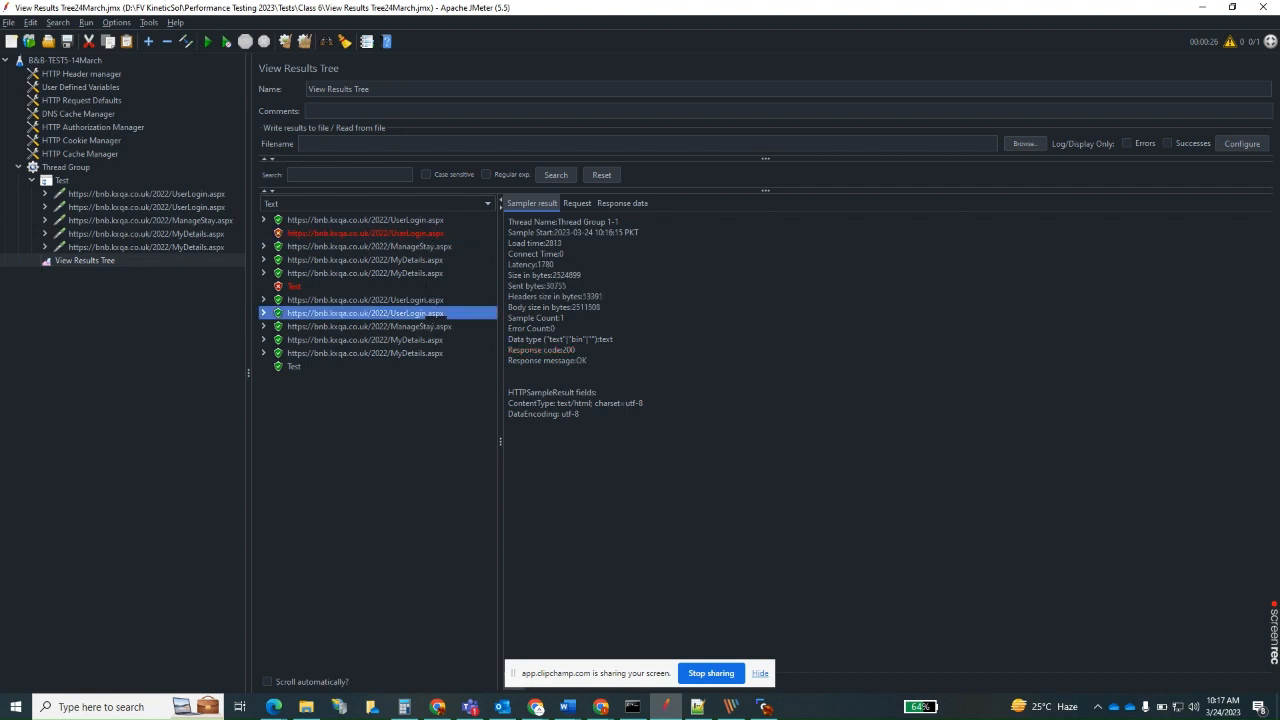
{"action": "left_click", "coordinate": [423, 232]}
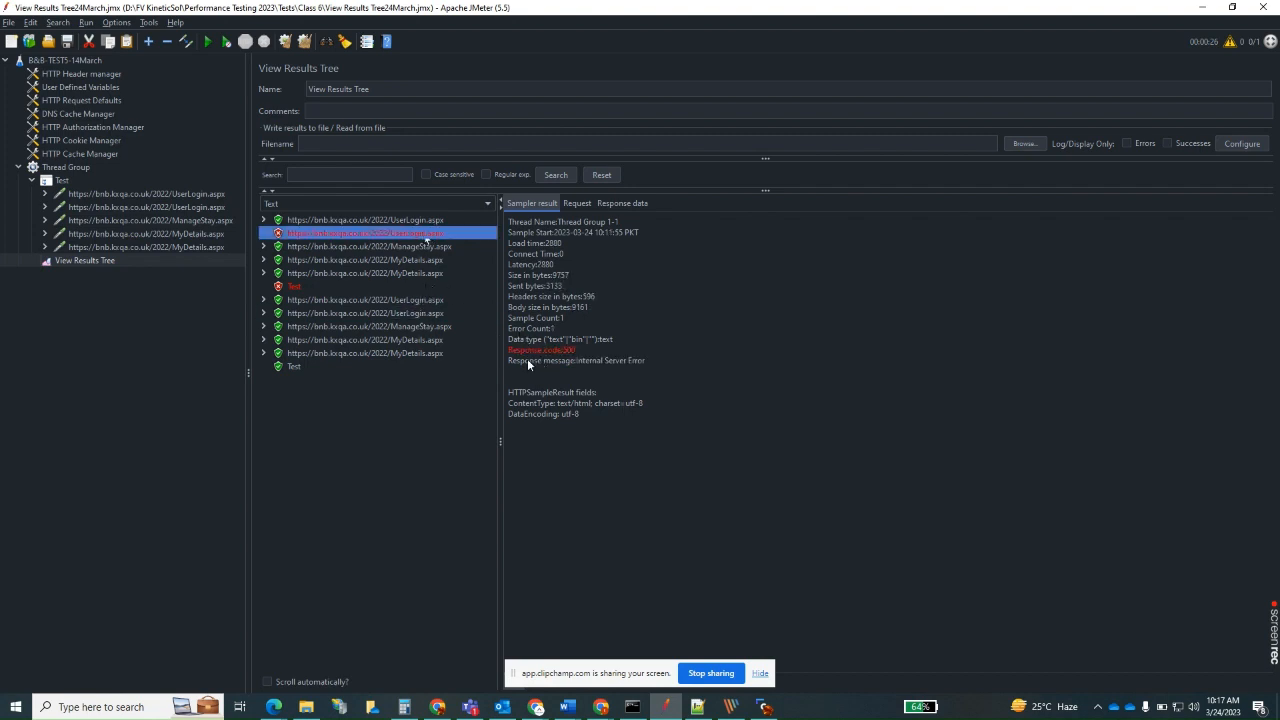
{"action": "left_click", "coordinate": [420, 313]}
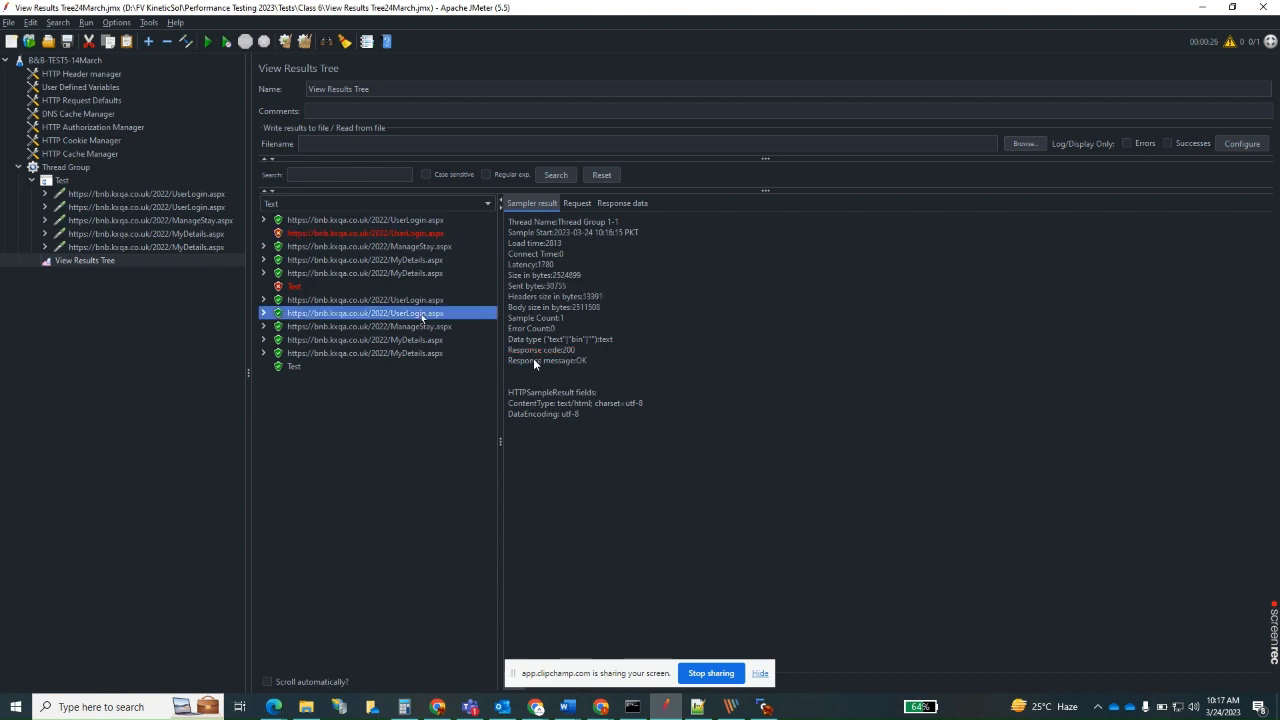
{"action": "left_click_drag", "start_coordinate": [578, 349], "coordinate": [509, 354]}
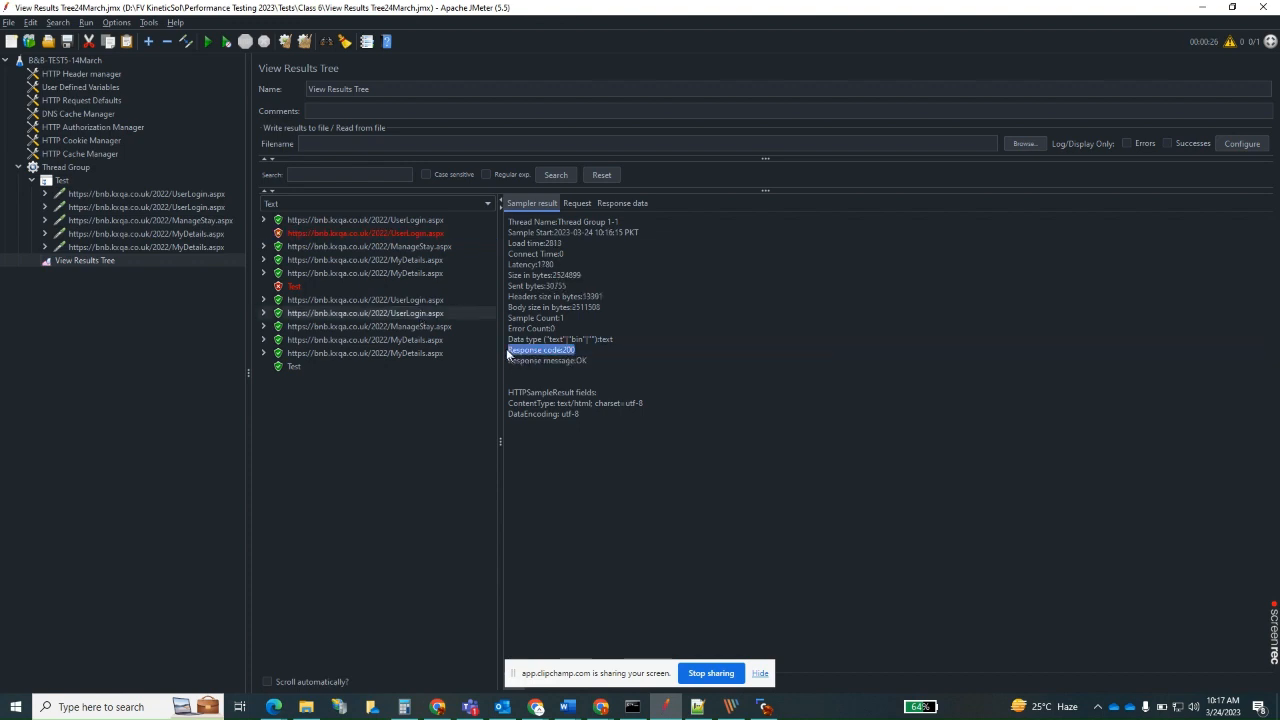
{"action": "left_click", "coordinate": [691, 377]}
{"action": "left_click", "coordinate": [414, 232]}
{"action": "left_click", "coordinate": [576, 352]}
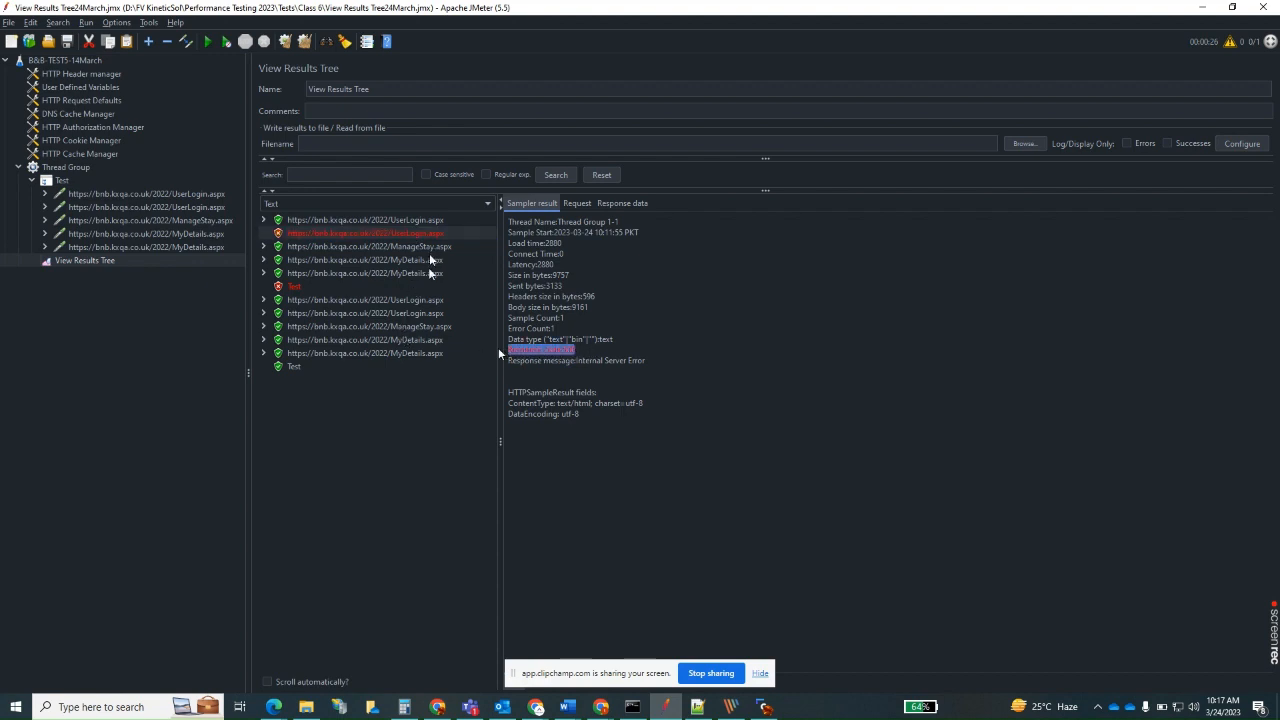
Step: Examine the request body of the new run's second UserLogin.aspx sample, highlighting the whole text including its cookie data
{"action": "left_click", "coordinate": [427, 354]}
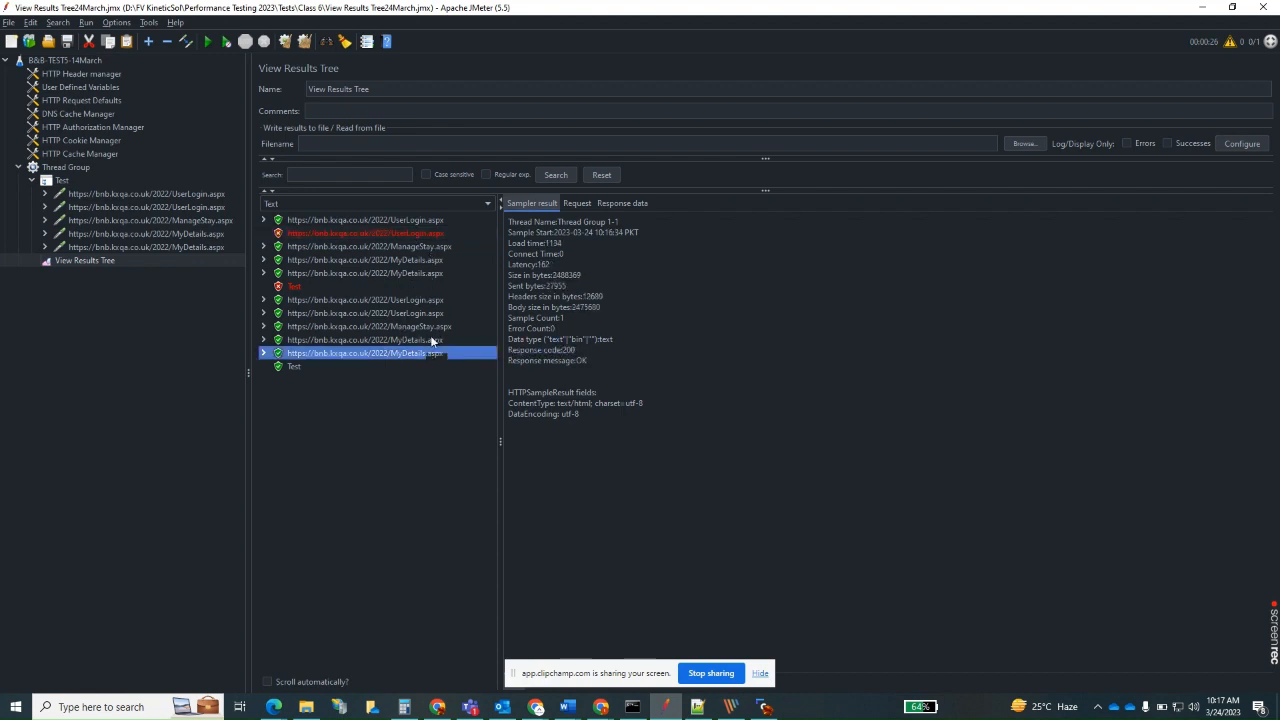
{"action": "left_click", "coordinate": [433, 313]}
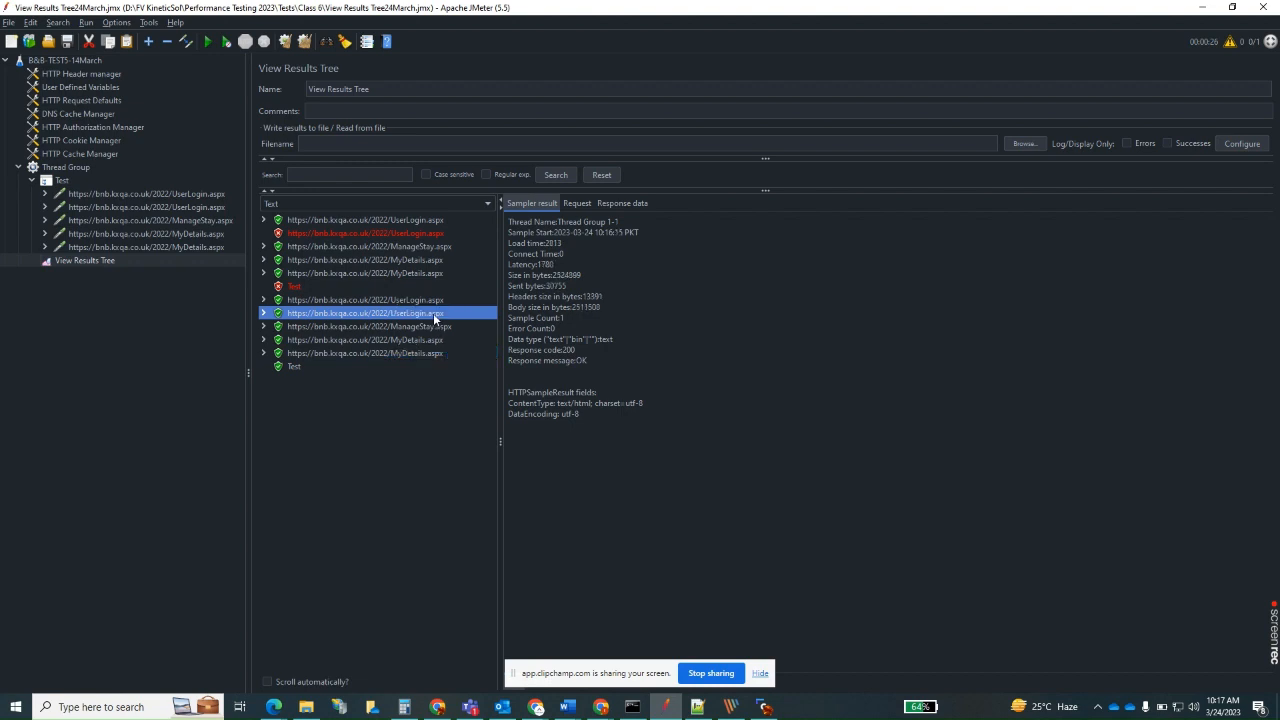
{"action": "left_click", "coordinate": [578, 204]}
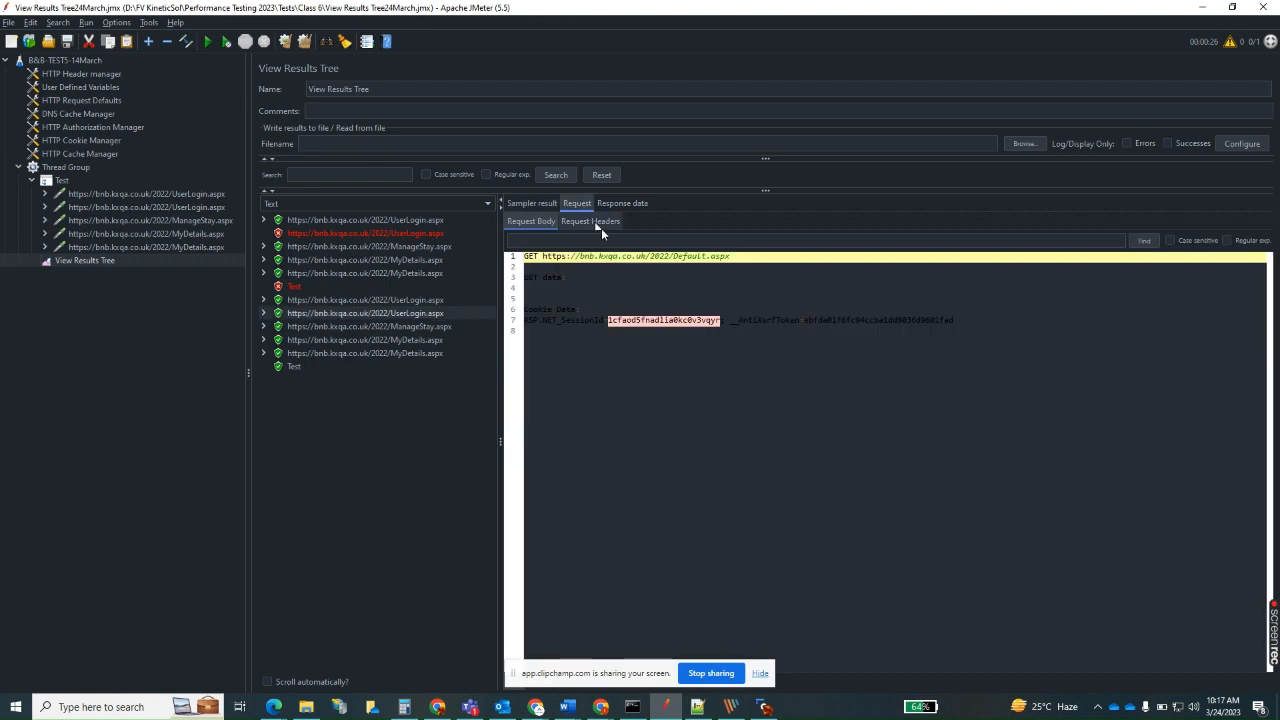
{"action": "left_click_drag", "start_coordinate": [643, 386], "coordinate": [520, 256]}
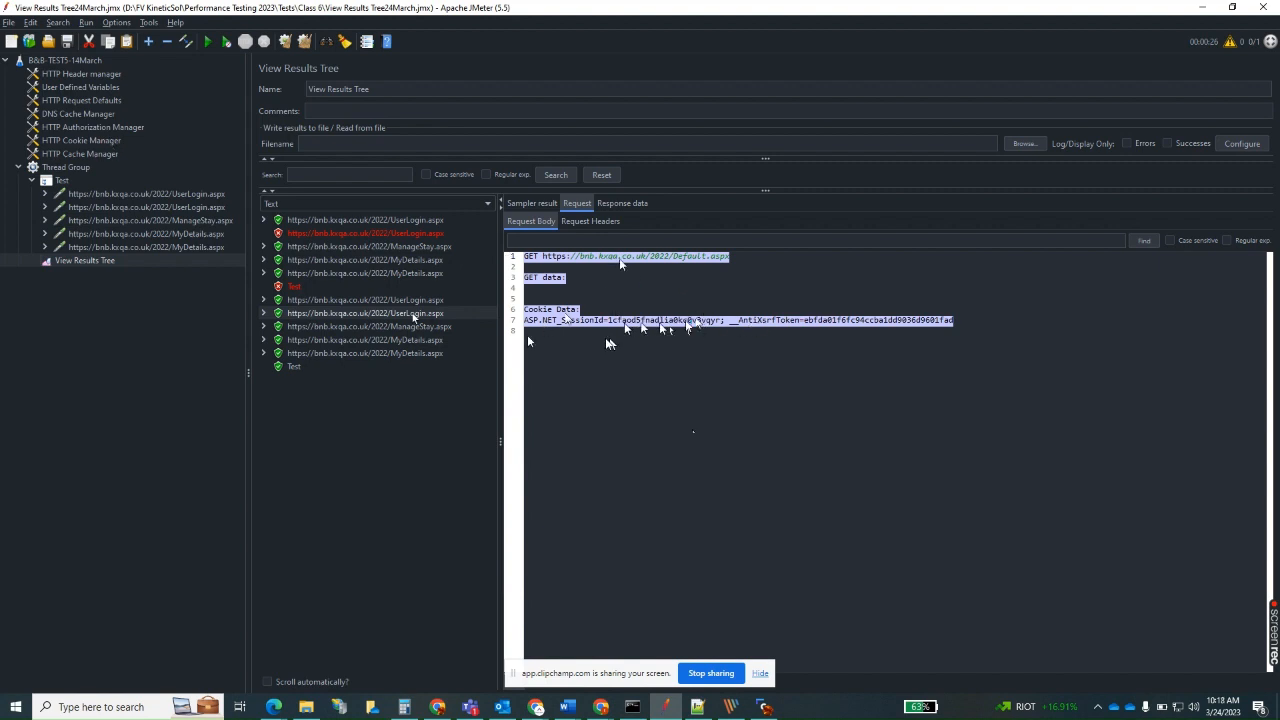
Step: Examine the response headers of the new run's first UserLogin.aspx sample, highlighting the text that includes the Set-Cookie lines
{"action": "left_click", "coordinate": [413, 314]}
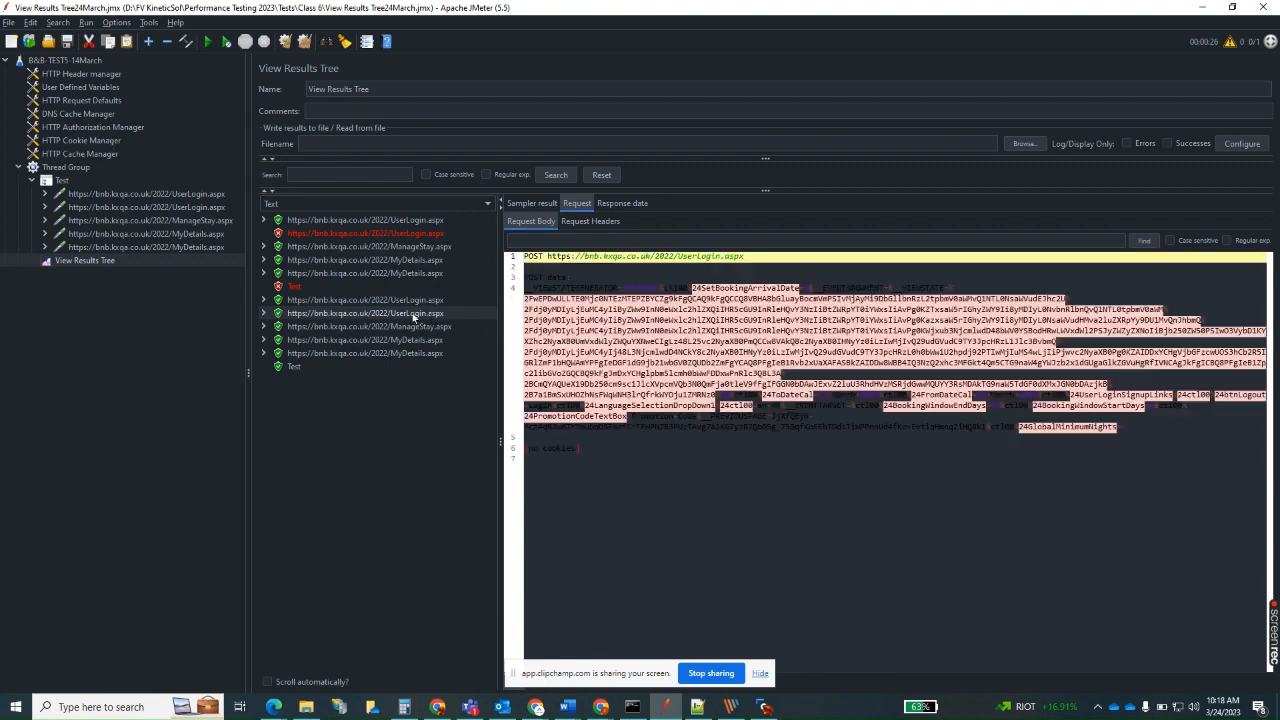
{"action": "left_click", "coordinate": [430, 299]}
{"action": "left_click", "coordinate": [620, 205]}
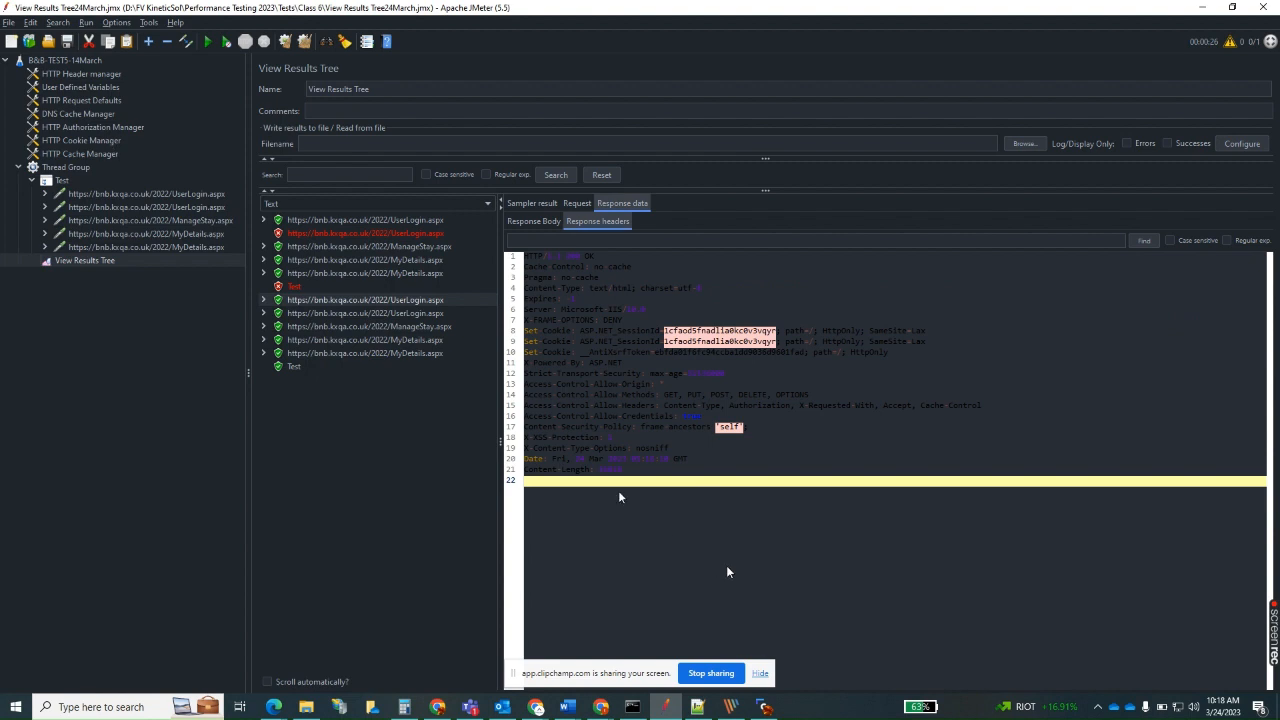
{"action": "left_click_drag", "start_coordinate": [618, 490], "coordinate": [512, 279]}
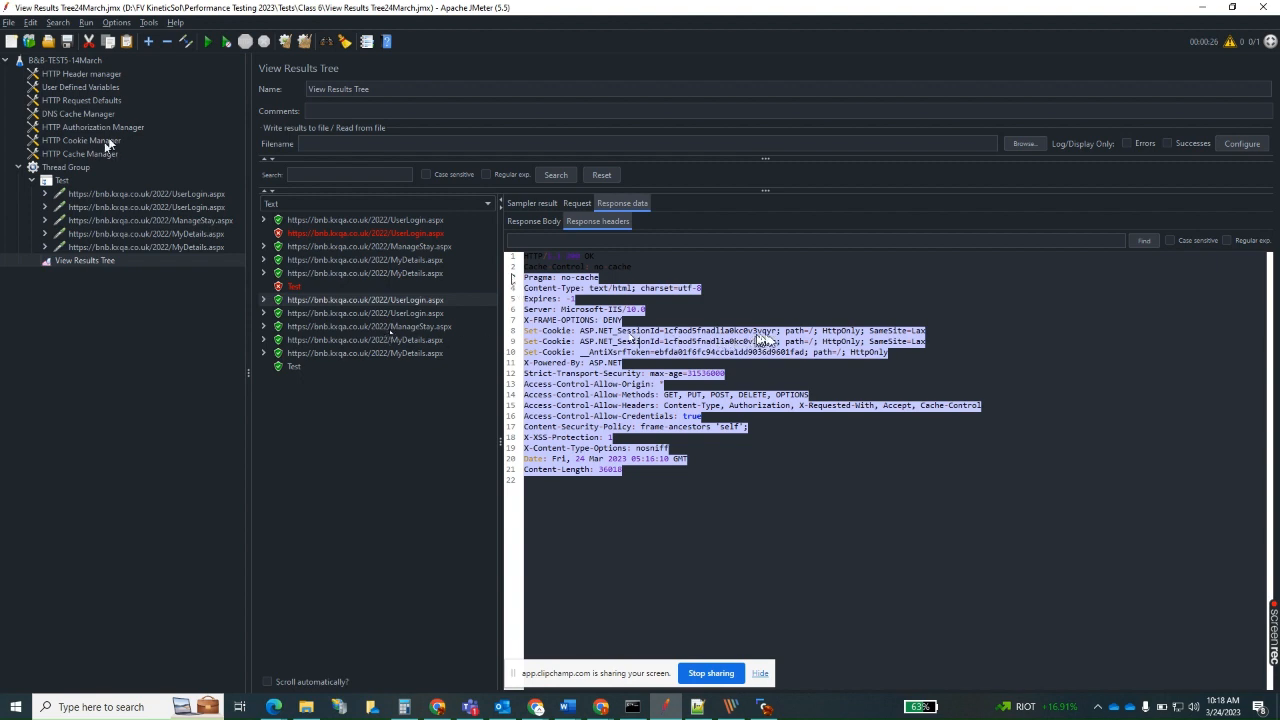
Step: Check the response headers of the new run's second UserLogin.aspx sample, highlighting all of their text
{"action": "left_click", "coordinate": [400, 313]}
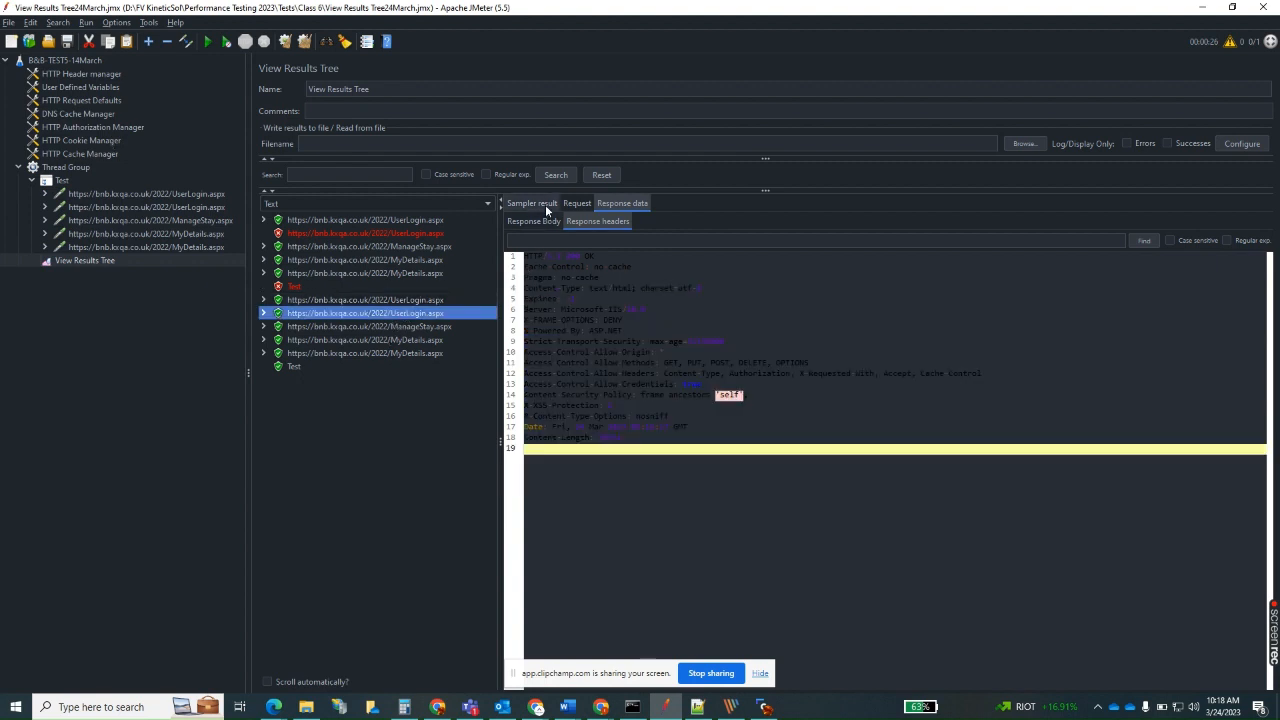
{"action": "left_click", "coordinate": [650, 504]}
{"action": "key", "text": "ctrl+a"}
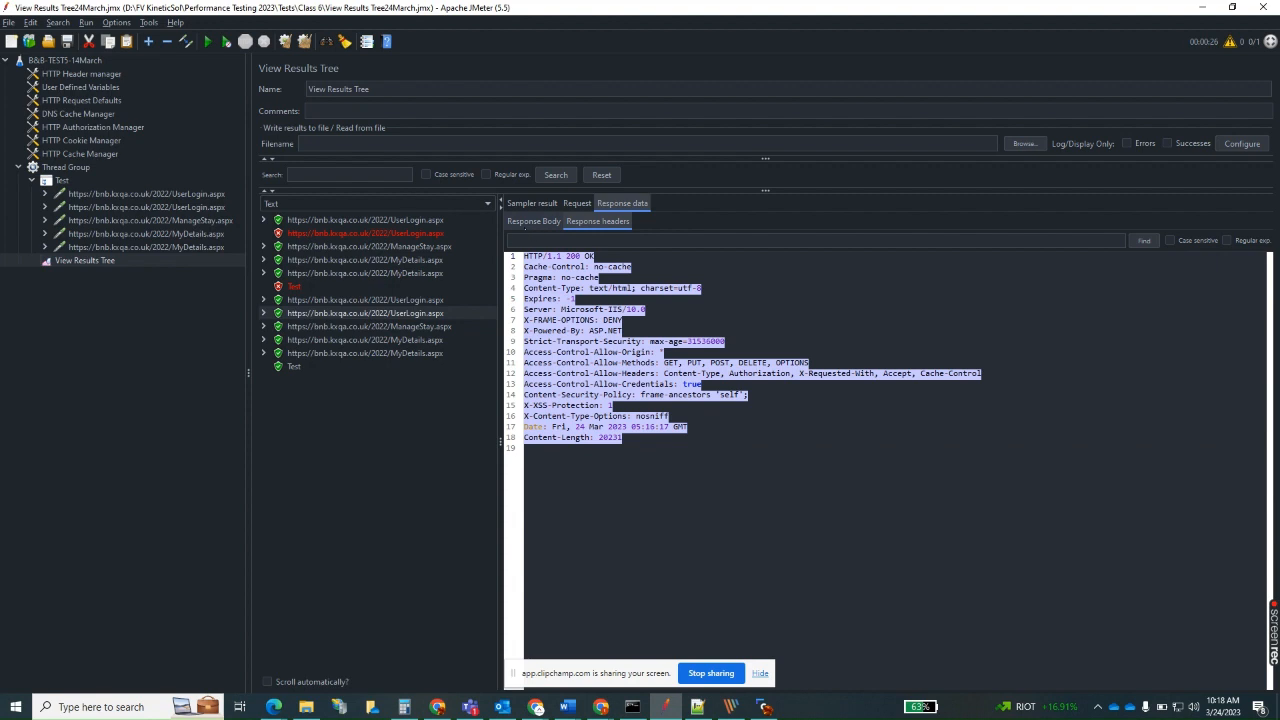
{"action": "left_click", "coordinate": [534, 221]}
{"action": "left_click", "coordinate": [614, 221]}
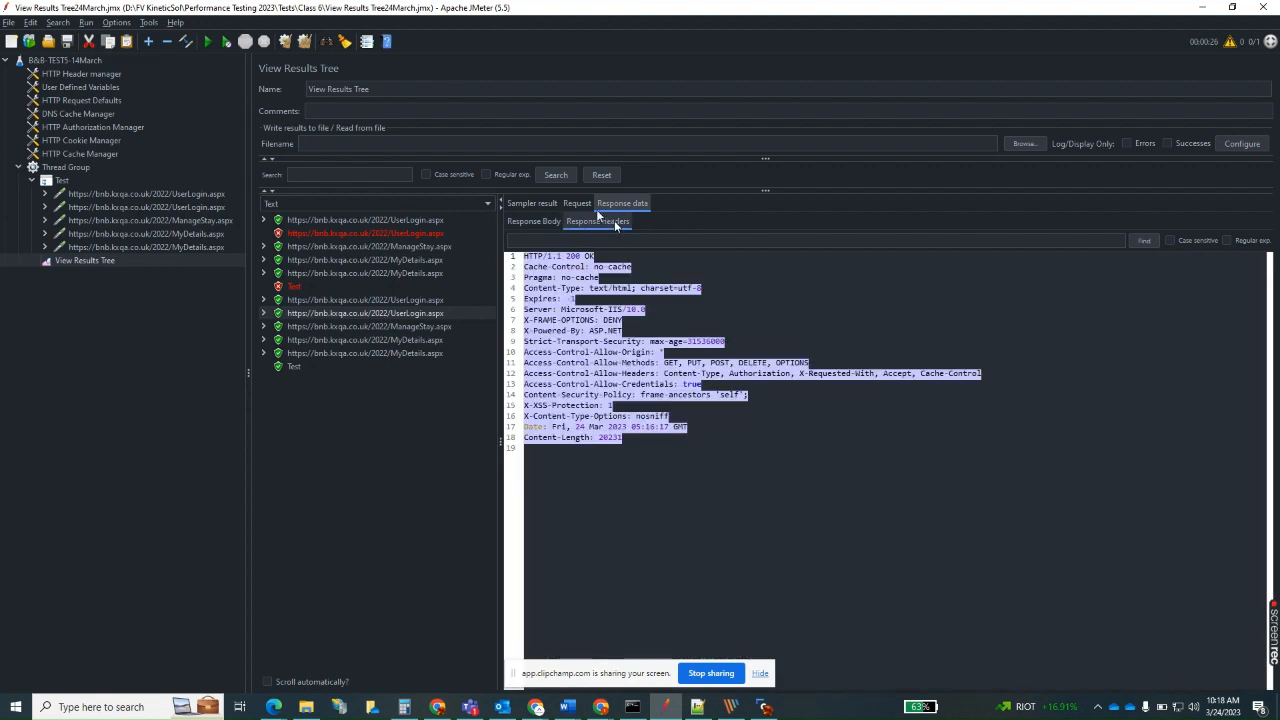
Step: Return to the request body of the second UserLogin.aspx sample and highlight everything down to the cookie data
{"action": "left_click", "coordinate": [578, 204]}
{"action": "left_click", "coordinate": [526, 337]}
{"action": "key", "text": "ctrl+a"}
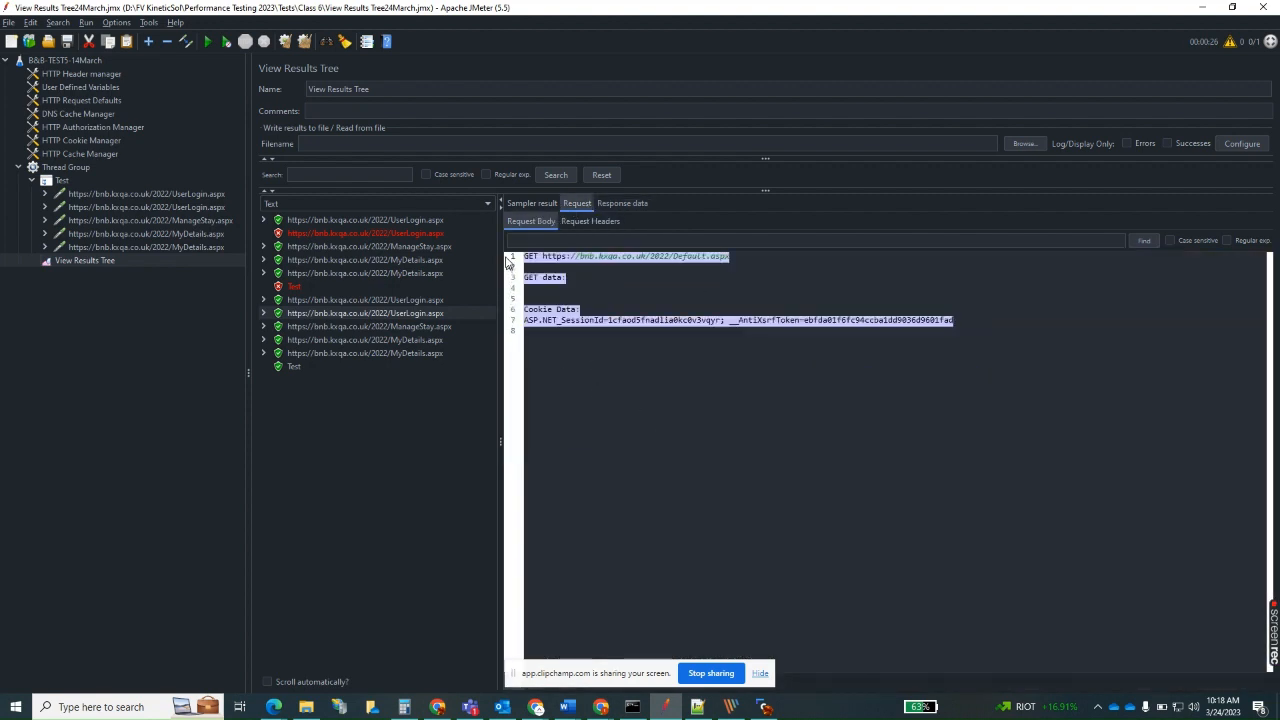